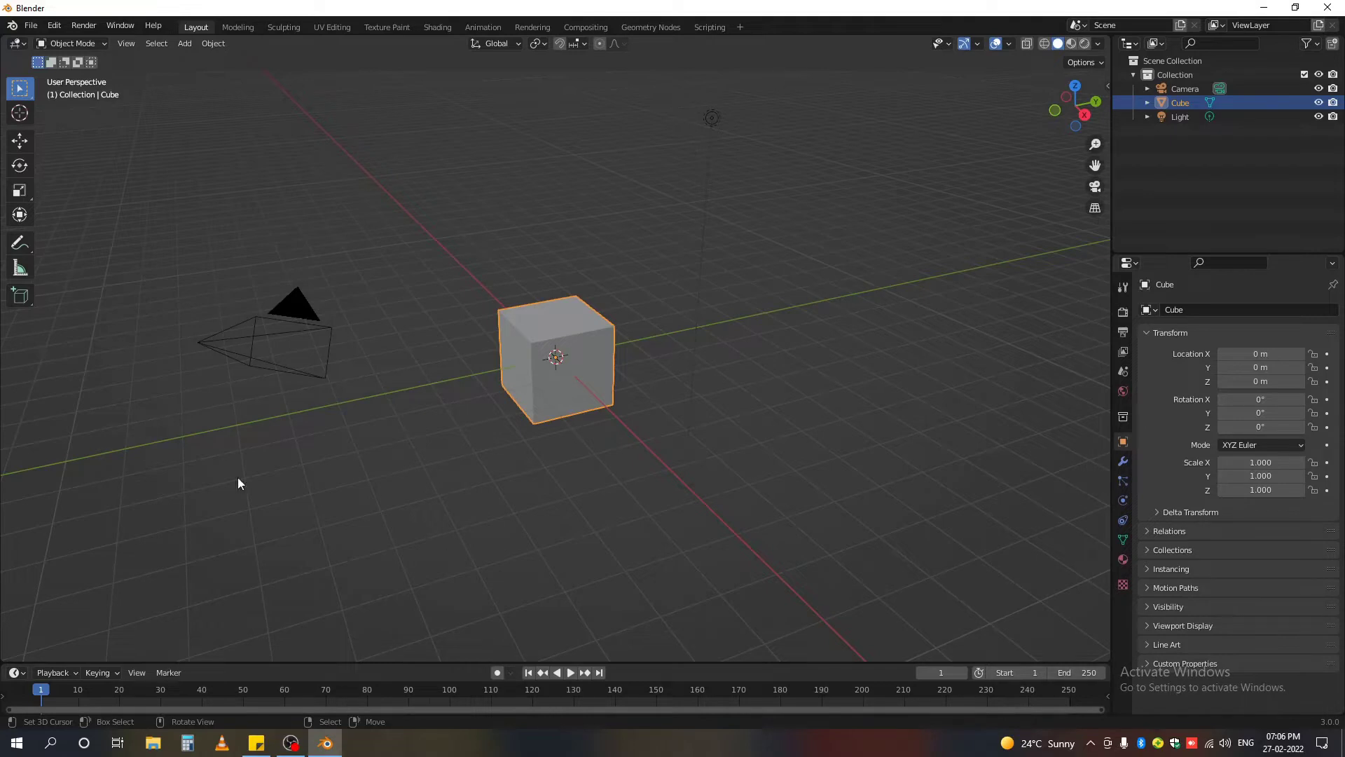
Orbit the view around the default cube, camera and light.
{"action": "middle_click_drag", "start_coordinate": [583, 289], "coordinate": [528, 426]}
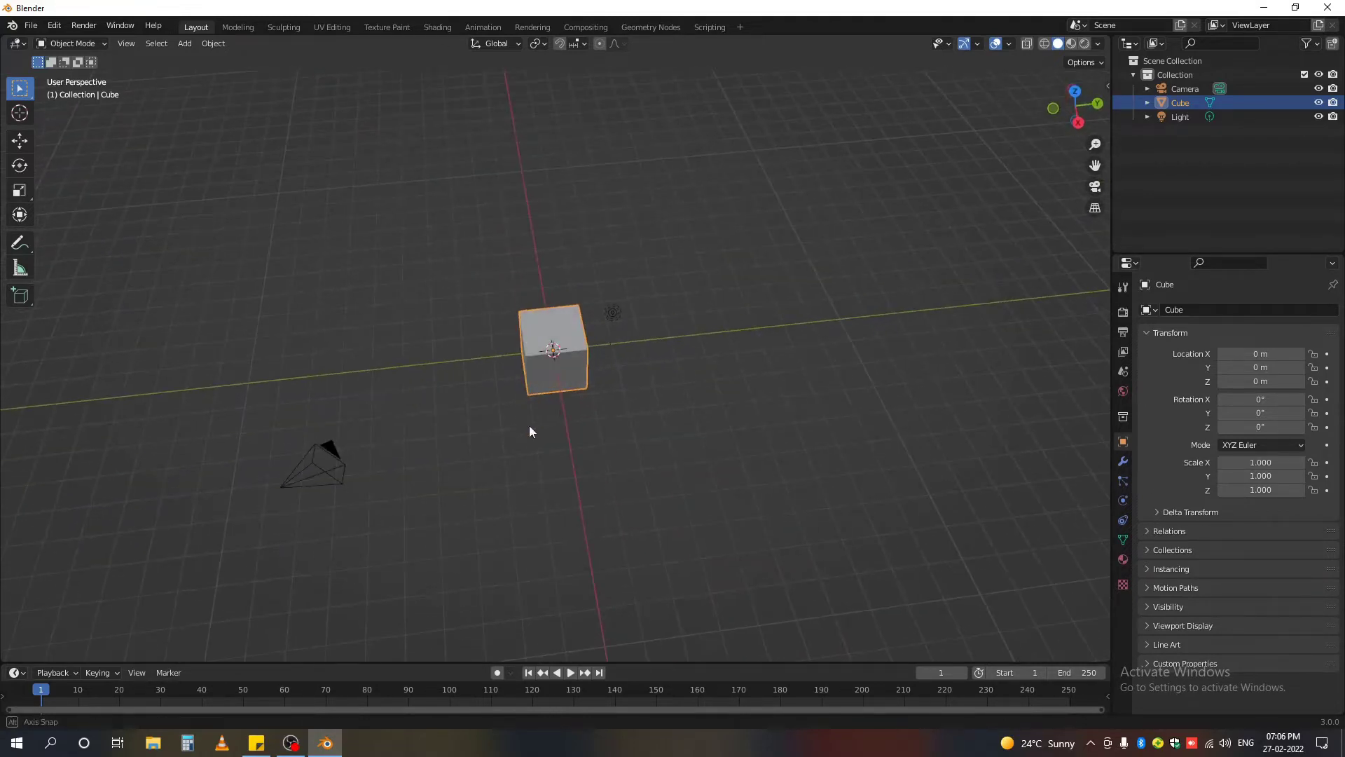
Delete all default objects and switch to the top orthographic view.
{"action": "key", "text": "a"}
{"action": "key", "text": "Delete"}
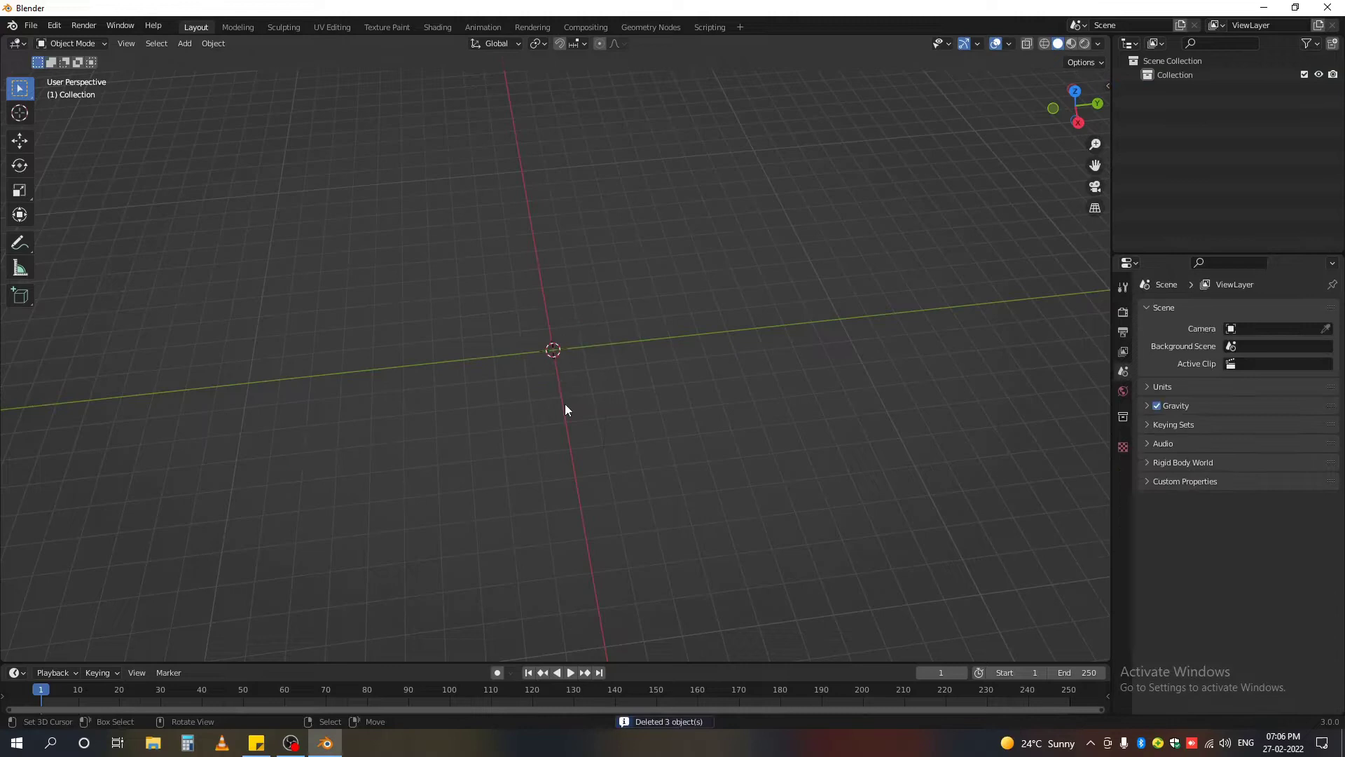
{"action": "key", "text": "KP_7"}
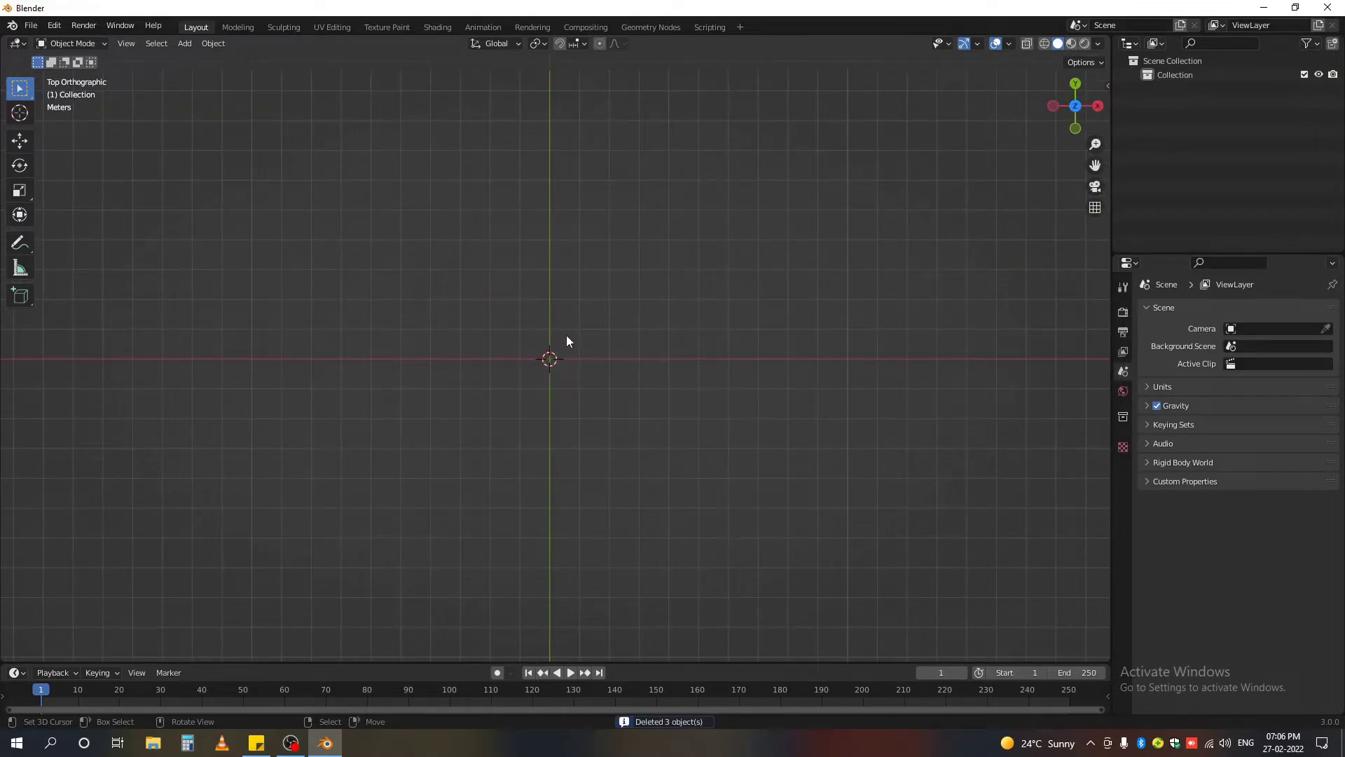
Add a 6-vertex circle at the origin and enter Edit Mode on the hexagon.
{"action": "key", "text": "shift+a"}
{"action": "mouse_move", "coordinate": [566, 335]}
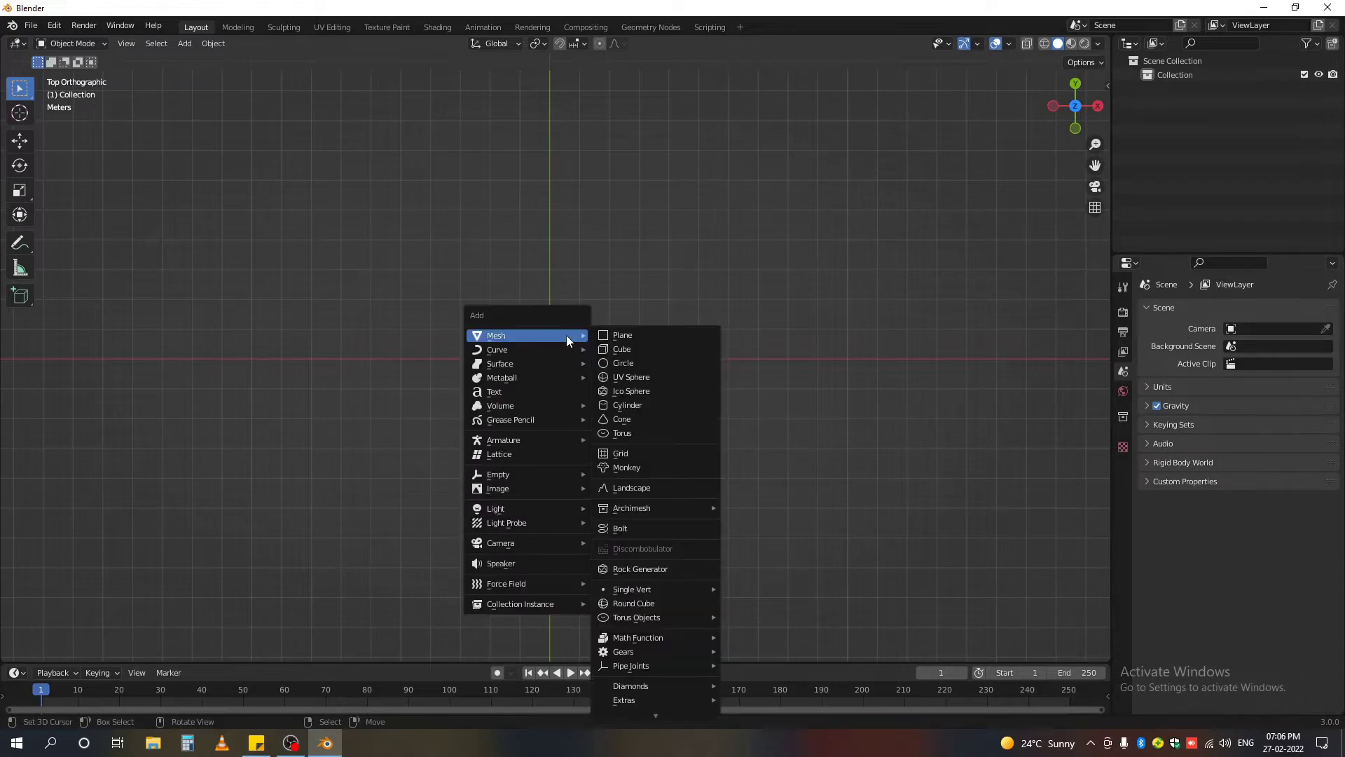
{"action": "left_click", "coordinate": [632, 363]}
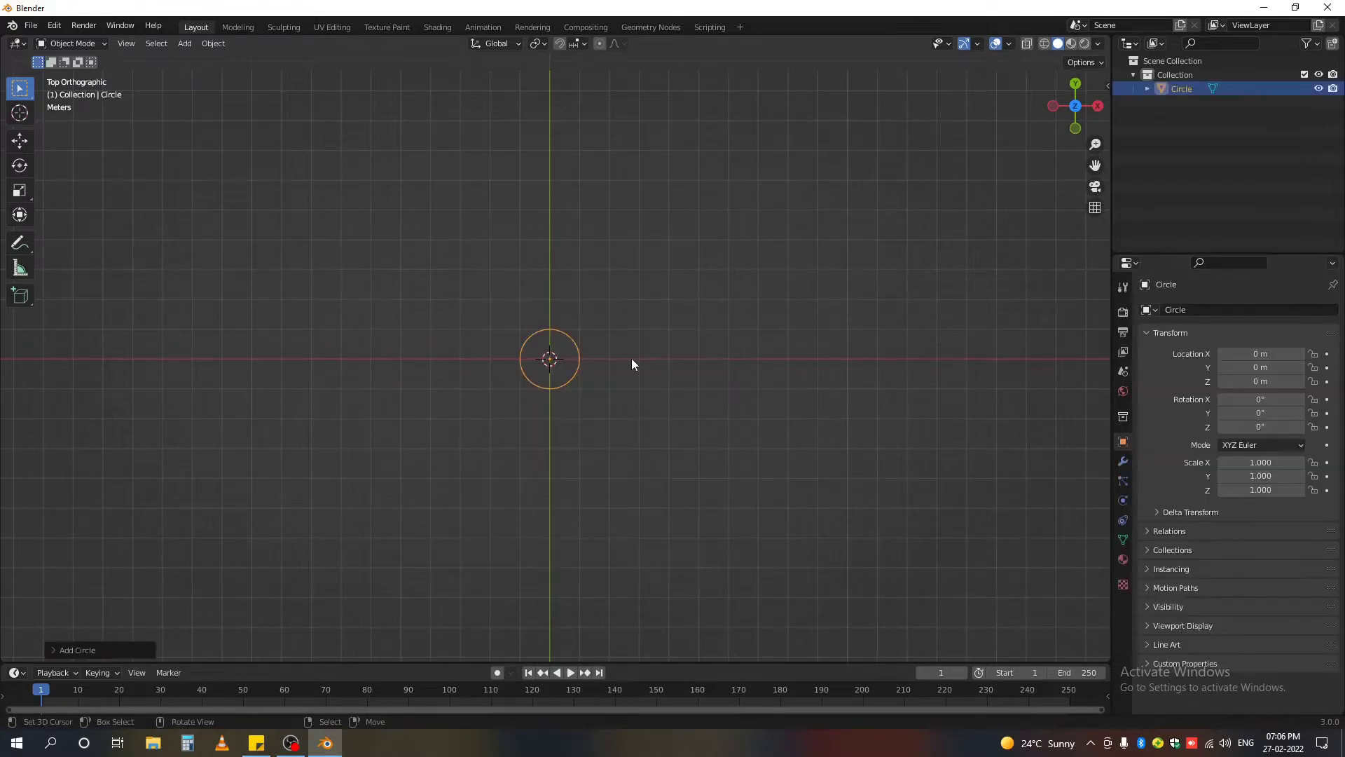
{"action": "left_click", "coordinate": [49, 650]}
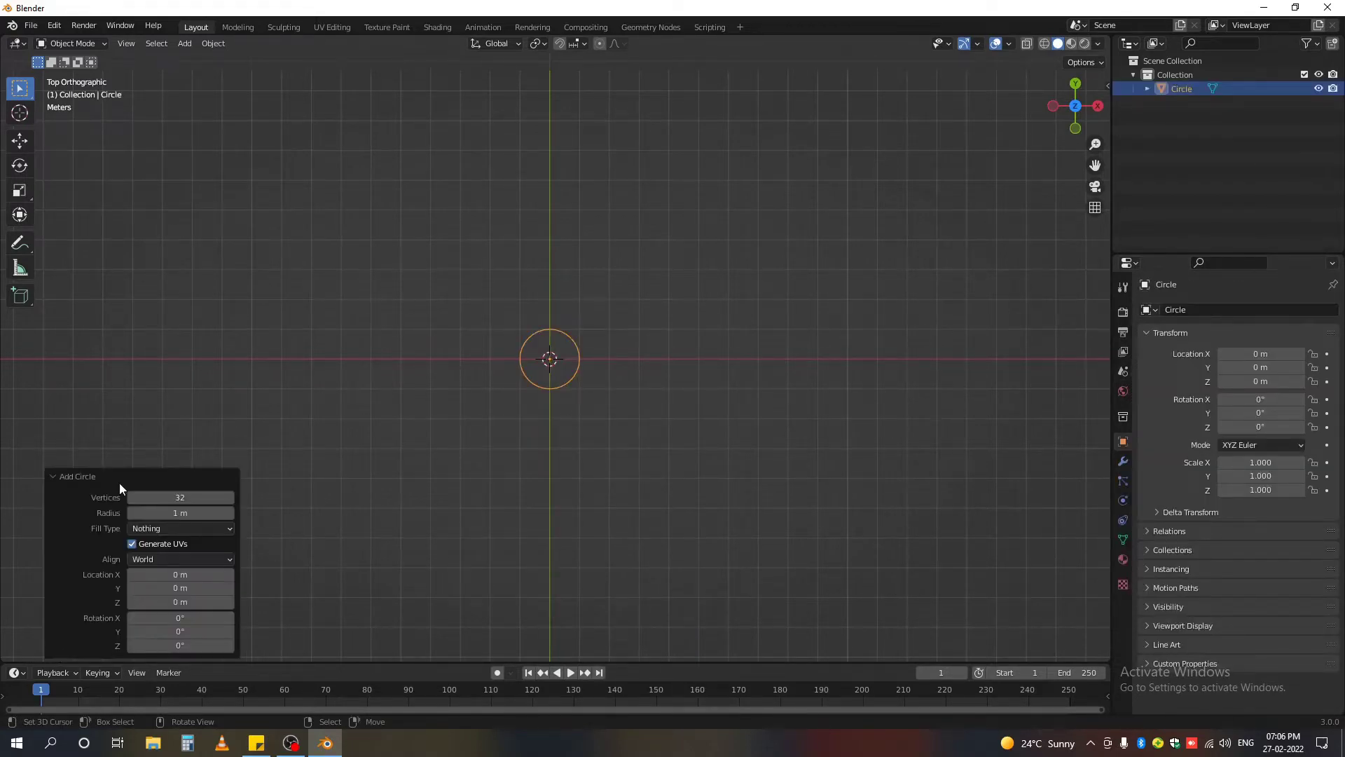
{"action": "left_click", "coordinate": [168, 497]}
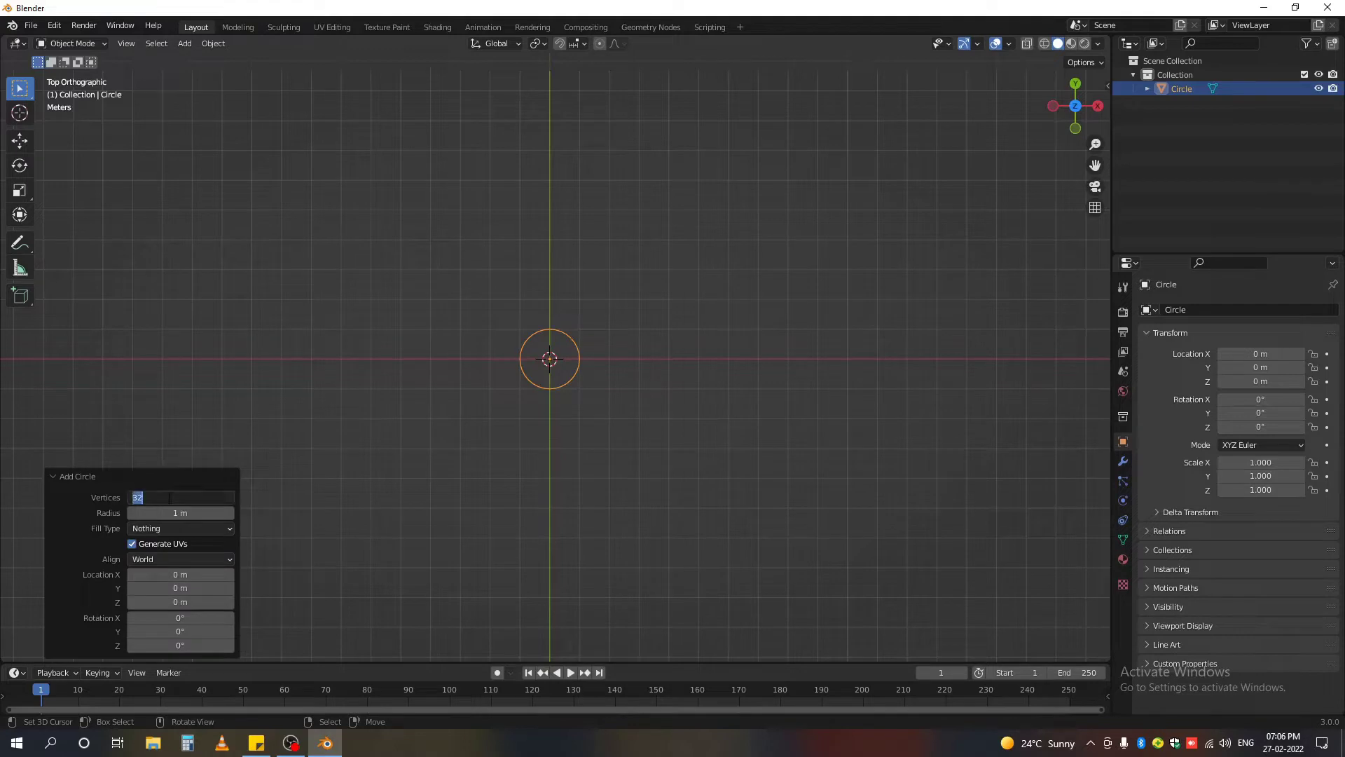
{"action": "type", "text": "6"}
{"action": "key", "text": "Return"}
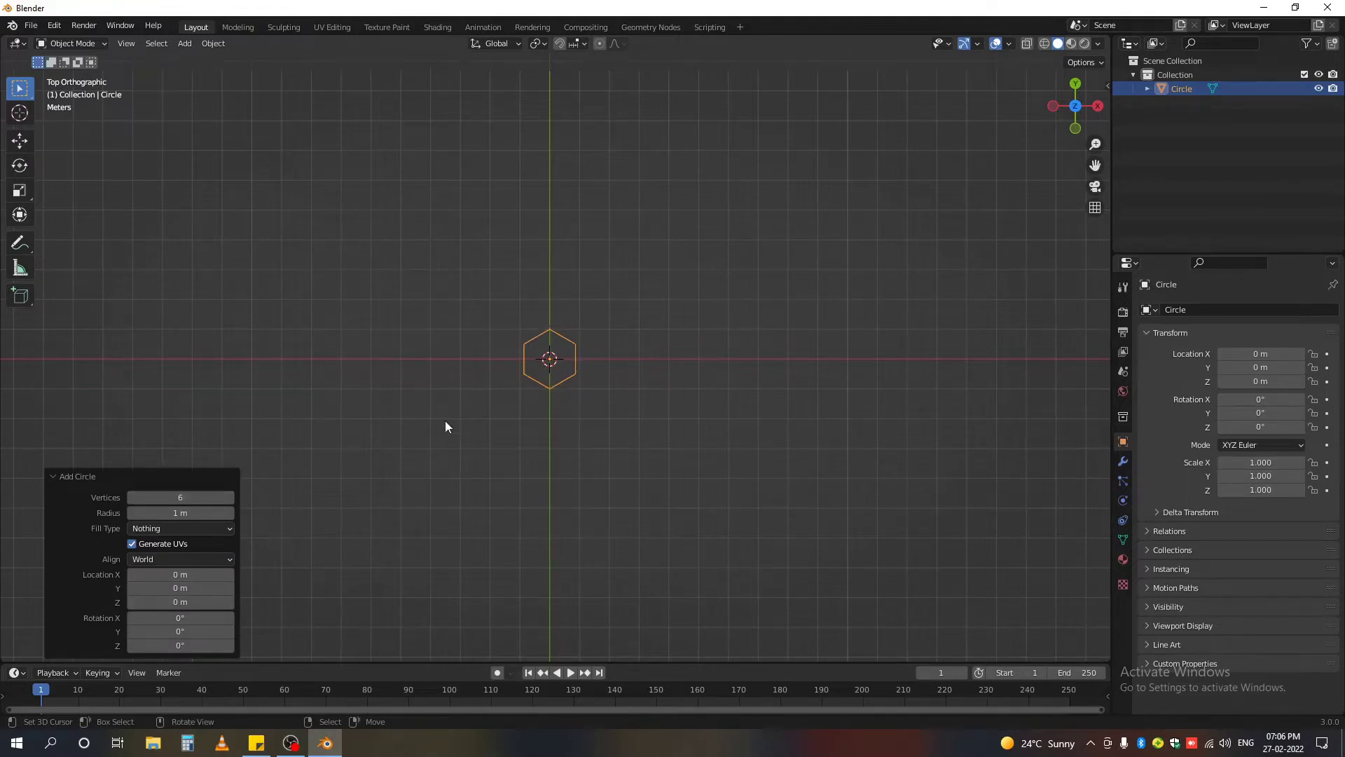
{"action": "scroll", "coordinate": [590, 338], "scroll_direction": "up", "scroll_amount": 7}
{"action": "key", "text": "Tab"}
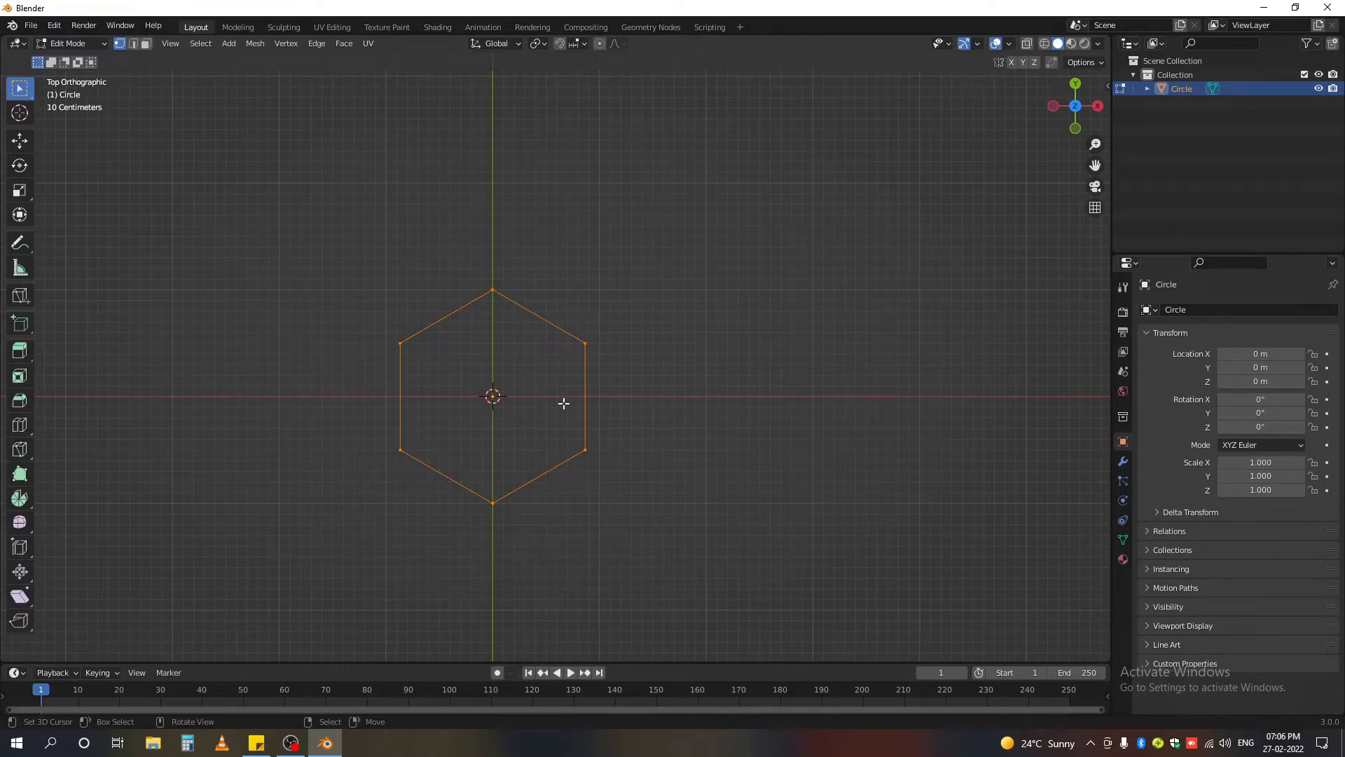
Extrude the hexagon outline in place and scale the new ring inward to 0.847.
{"action": "key", "text": "e"}
{"action": "right_click", "coordinate": [576, 345]}
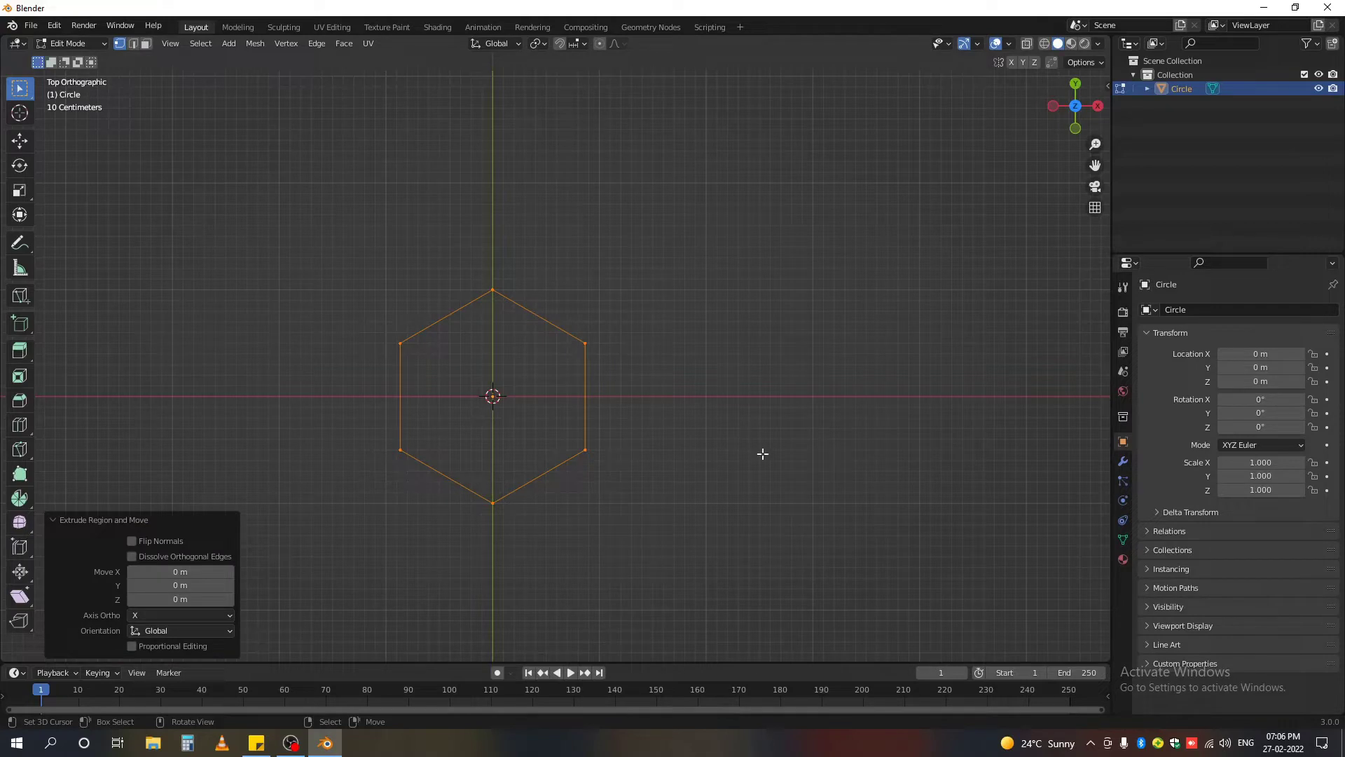
{"action": "key", "text": "s"}
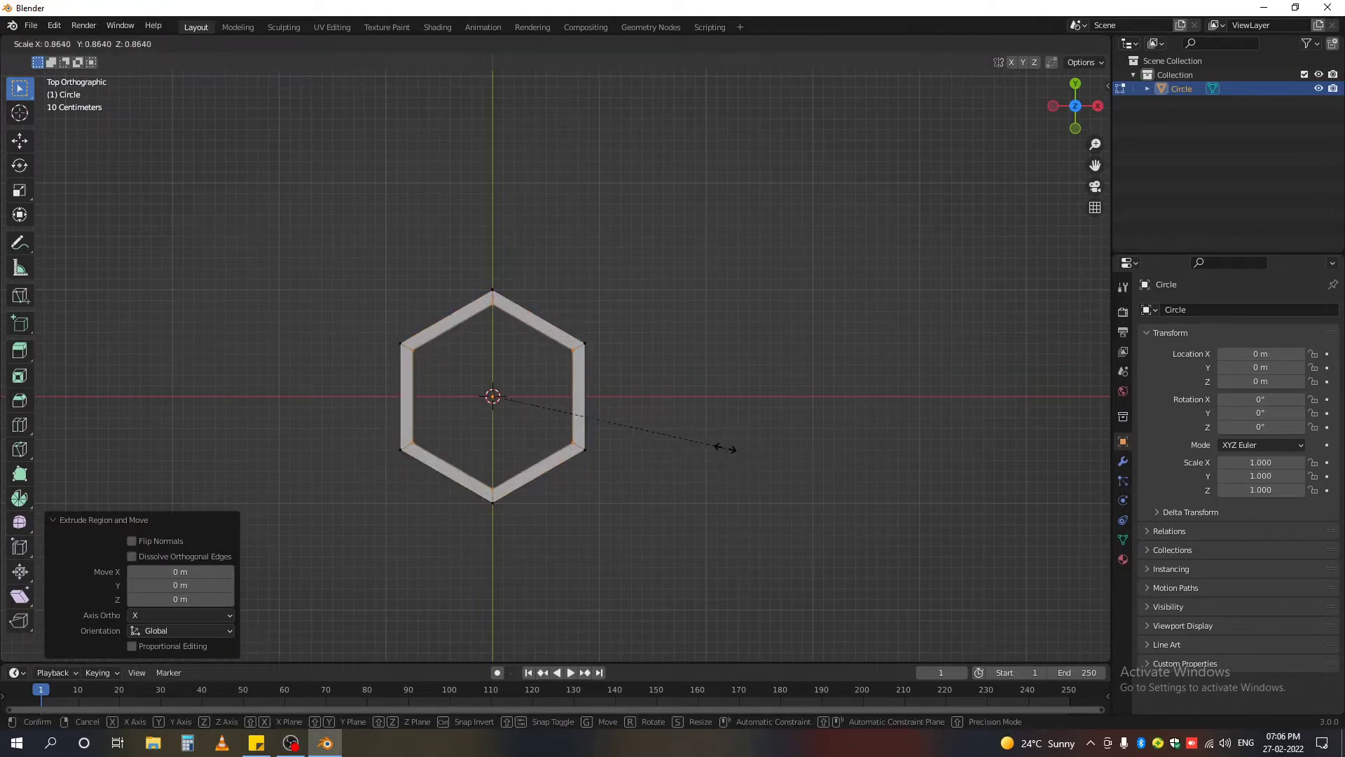
{"action": "left_click", "coordinate": [721, 448]}
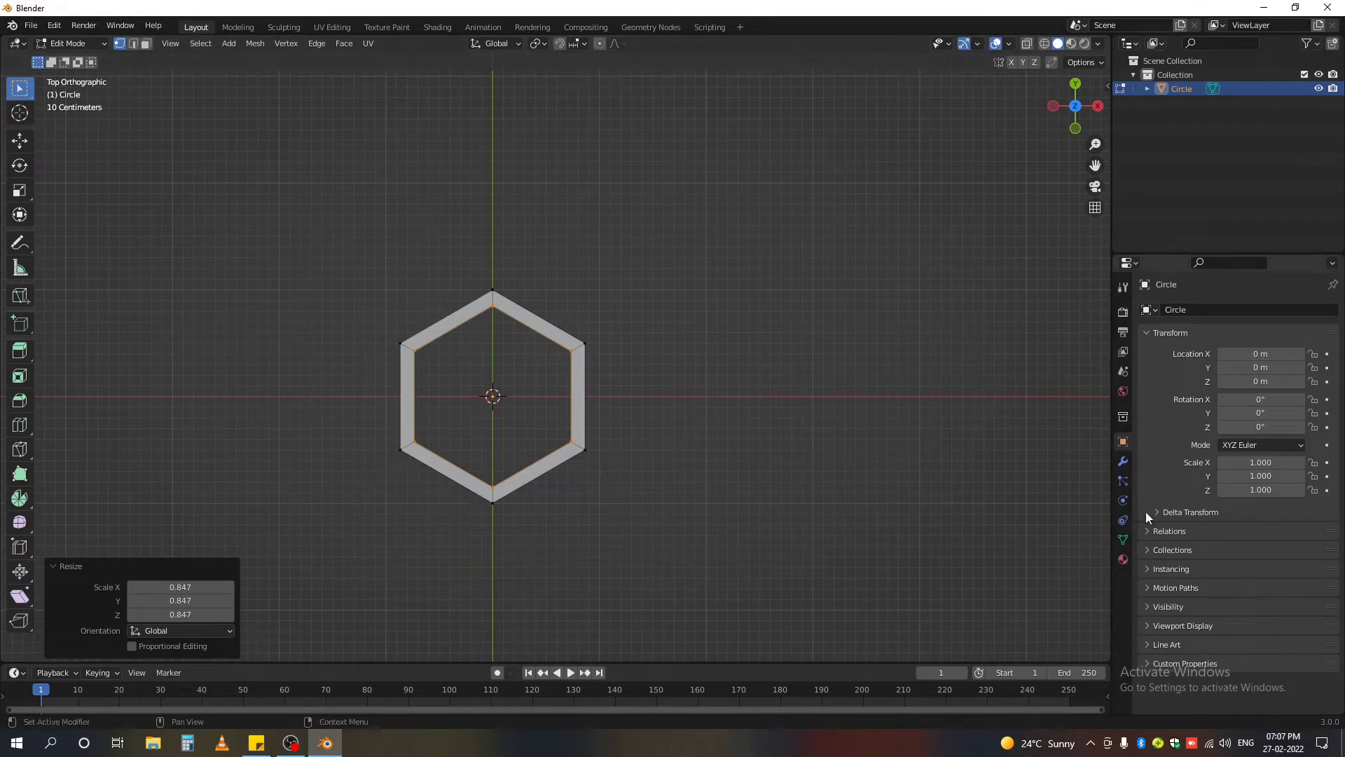
Assign the inner-ring vertices to a new 'selection' vertex group and verify by reselecting it.
{"action": "left_click", "coordinate": [1122, 539]}
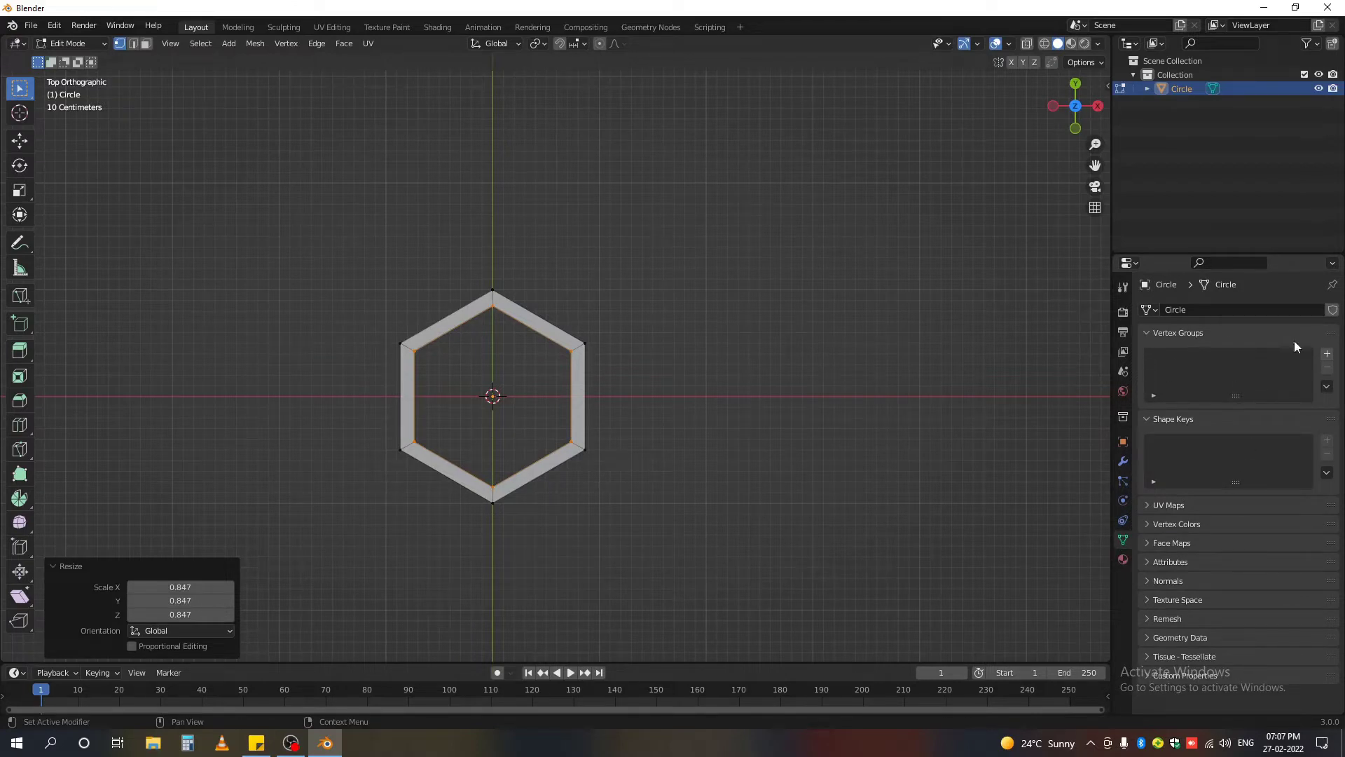
{"action": "left_click", "coordinate": [1327, 354]}
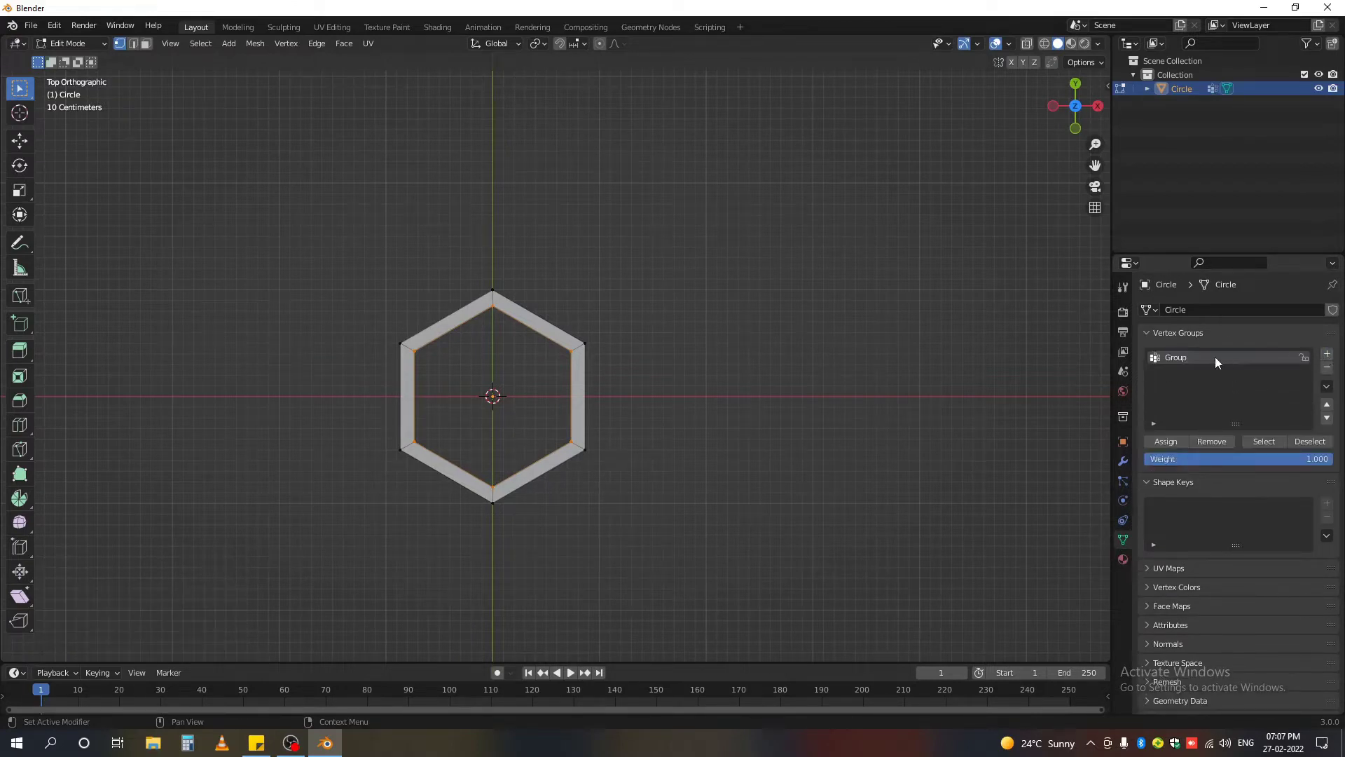
{"action": "type", "text": "selection"}
{"action": "left_click", "coordinate": [1165, 442]}
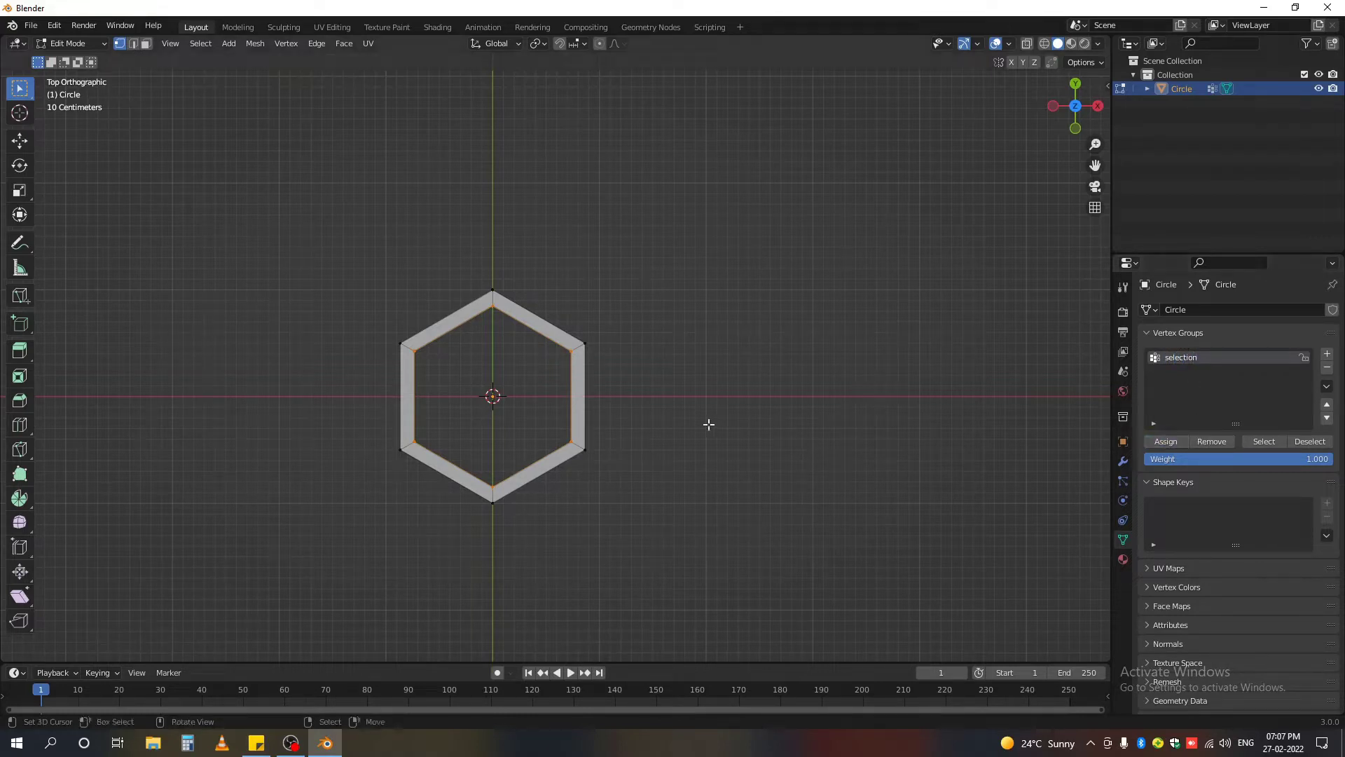
{"action": "key", "text": "alt+a"}
{"action": "left_click", "coordinate": [1272, 442]}
Return to Object Mode and add an Array modifier to the hexagon.
{"action": "key", "text": "Tab"}
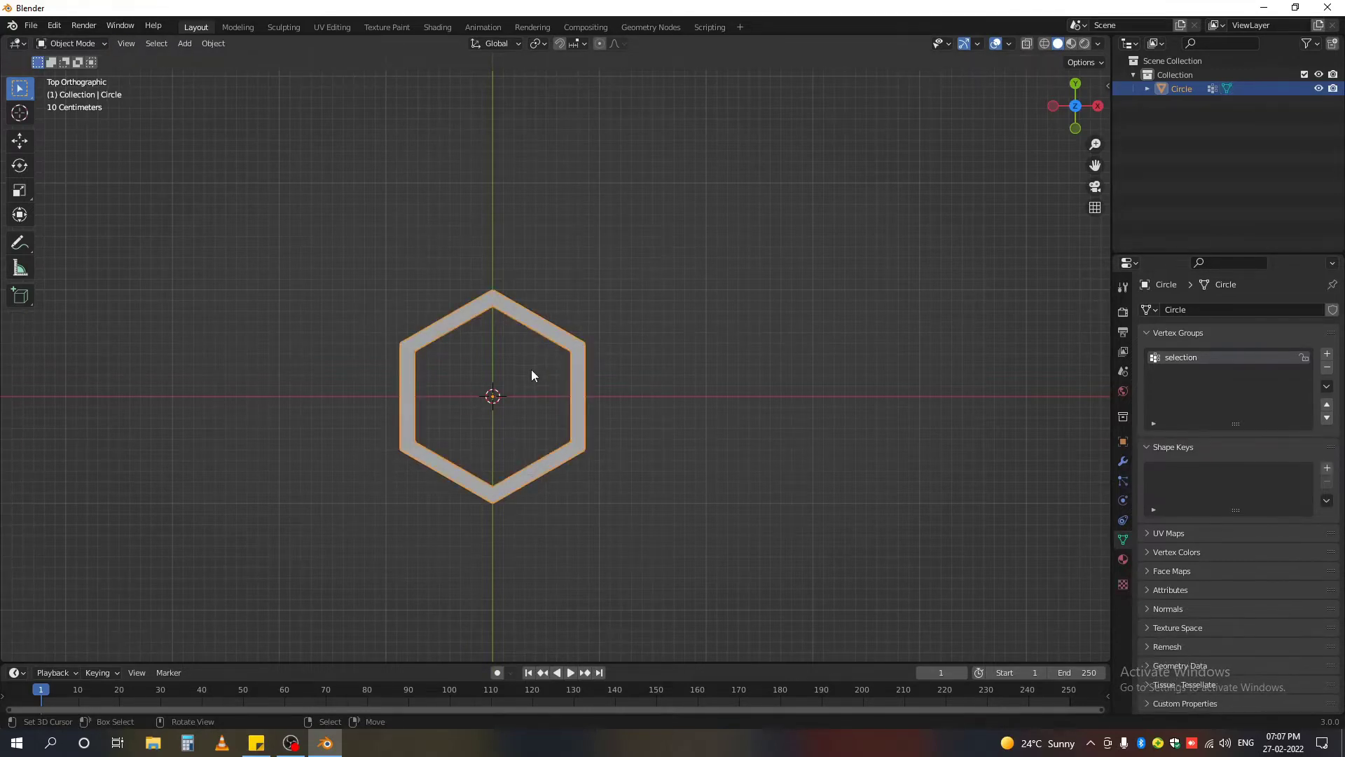
{"action": "scroll", "coordinate": [520, 379], "scroll_direction": "down", "scroll_amount": 6}
{"action": "scroll", "coordinate": [464, 442], "scroll_direction": "up", "scroll_amount": 2}
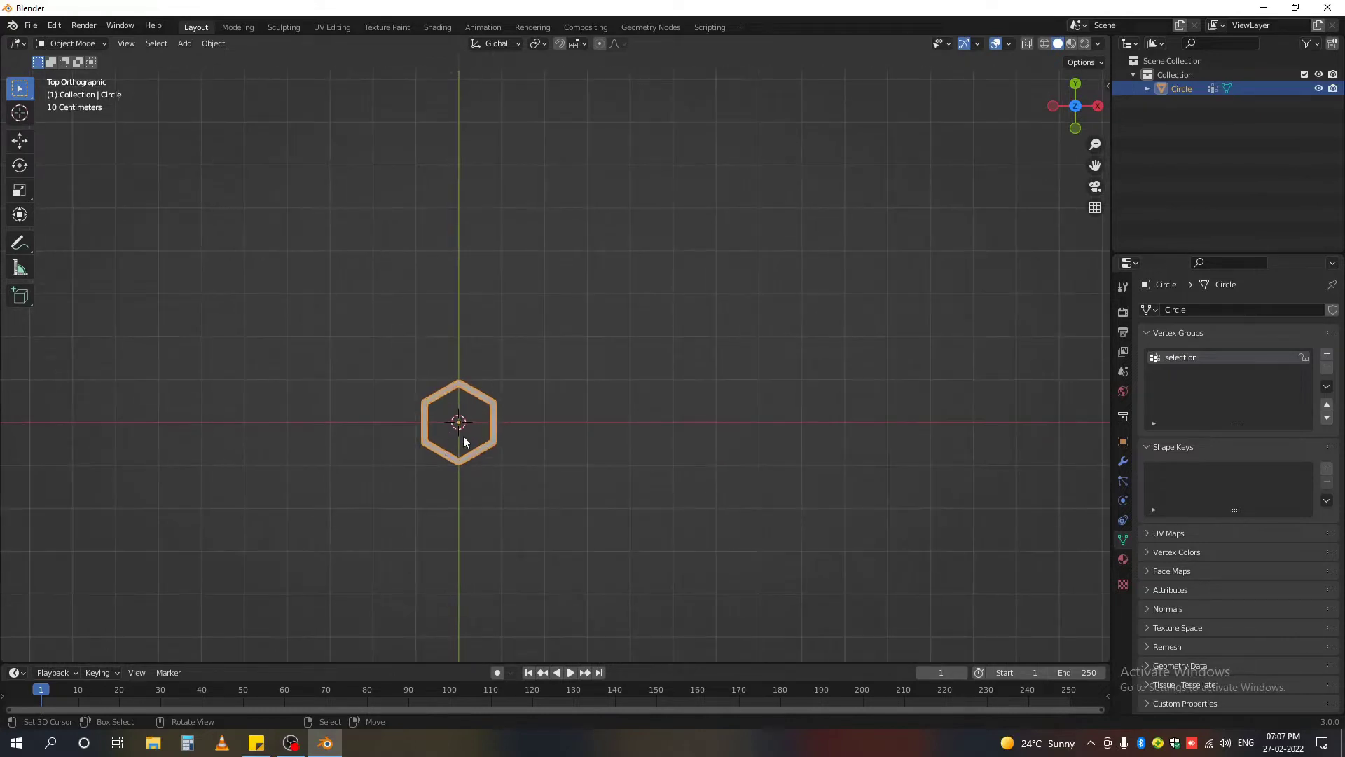
{"action": "left_click", "coordinate": [1123, 463]}
{"action": "left_click", "coordinate": [1176, 309]}
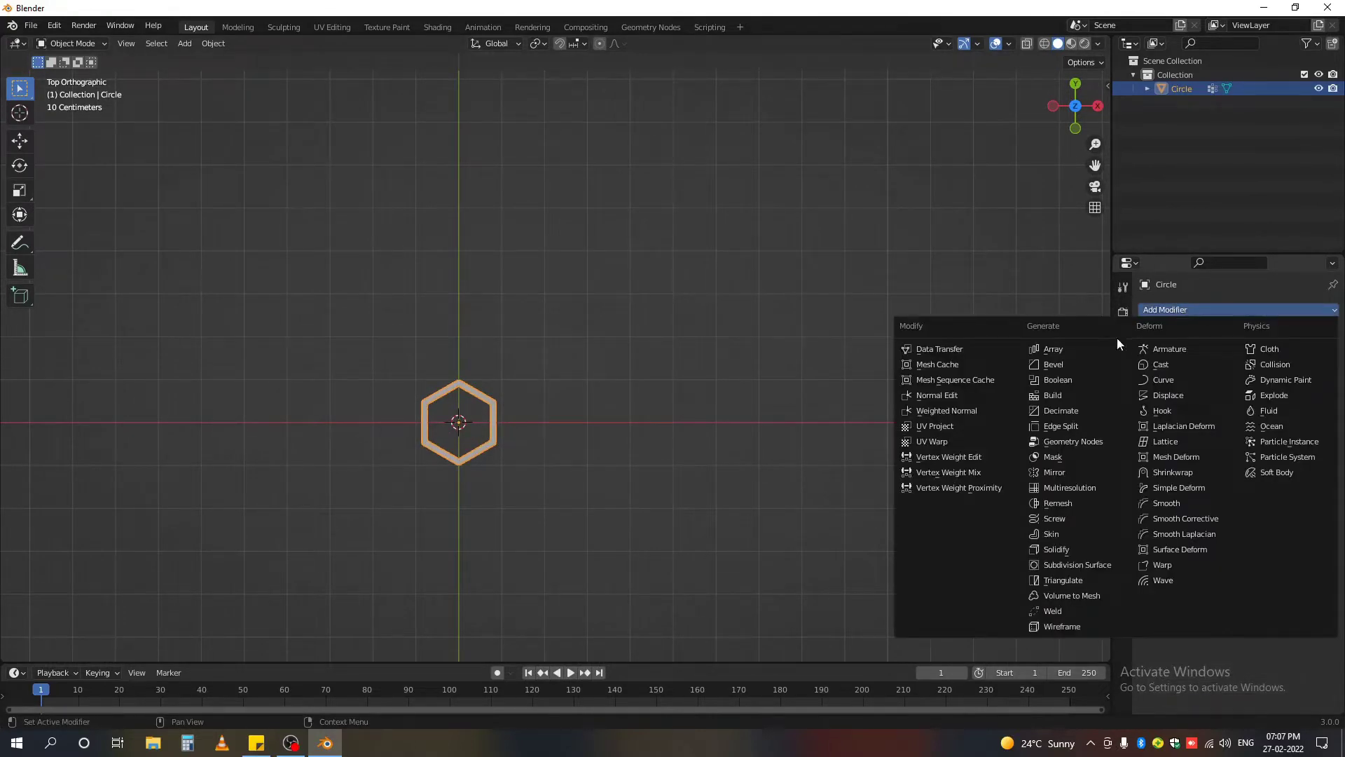
{"action": "left_click", "coordinate": [1069, 347]}
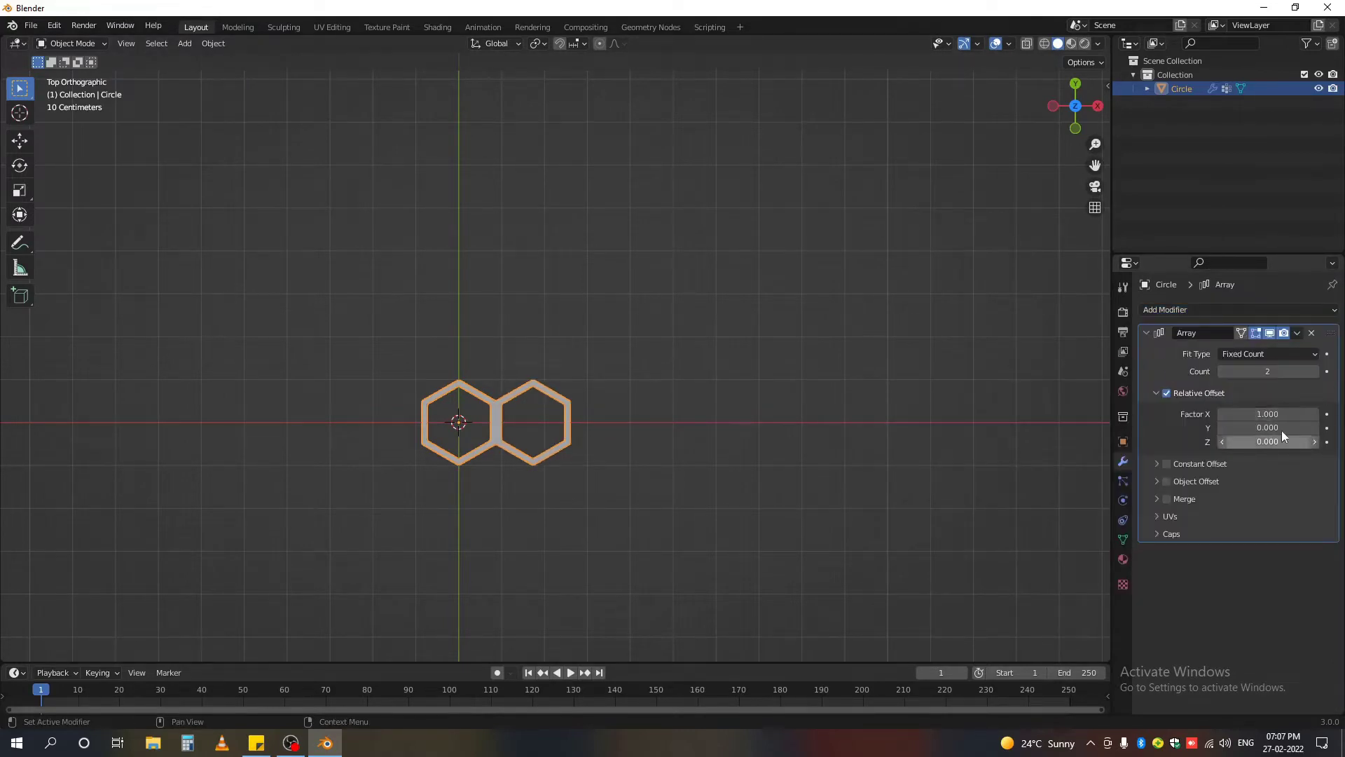
Set the Array count to 20 and center the hexagon row in view.
{"action": "left_click_drag", "start_coordinate": [1268, 372], "coordinate": [1288, 371]}
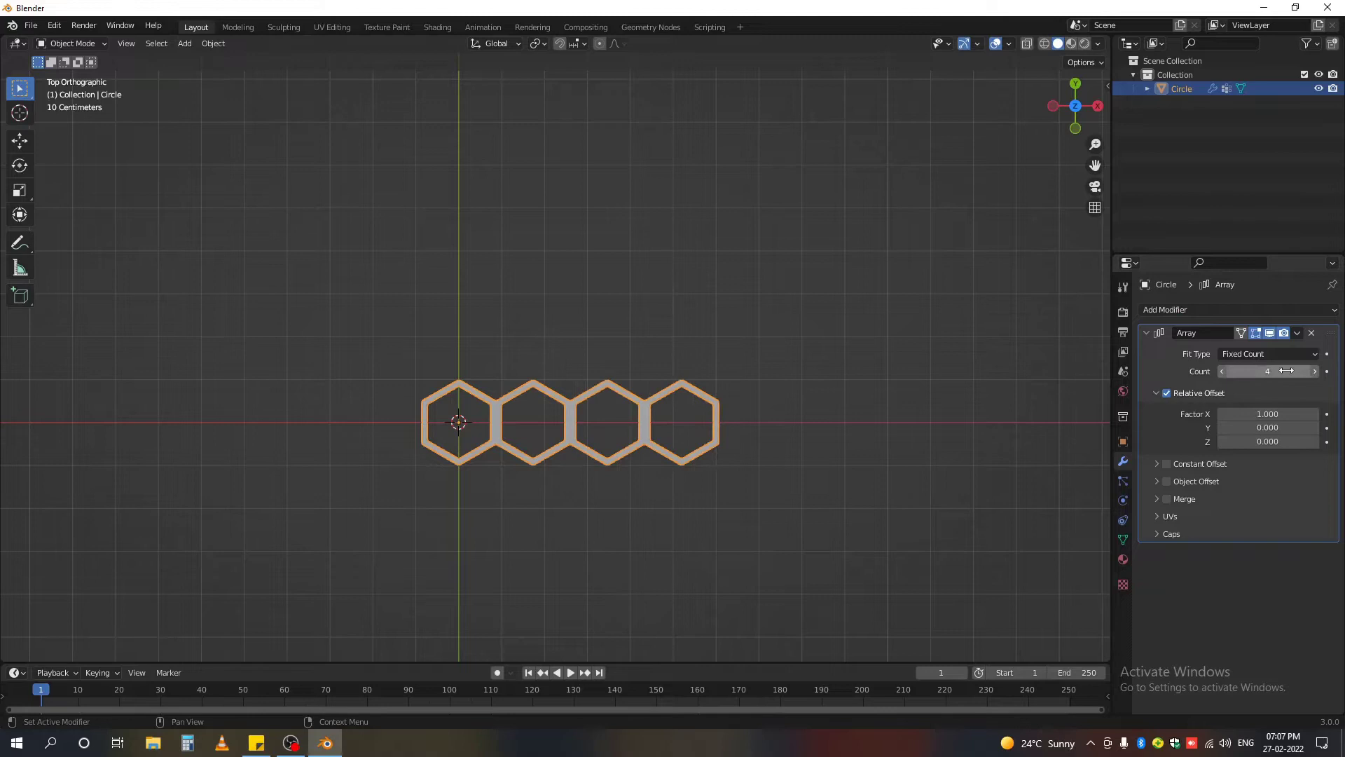
{"action": "left_click", "coordinate": [1288, 371]}
{"action": "type", "text": "20"}
{"action": "key", "text": "Return"}
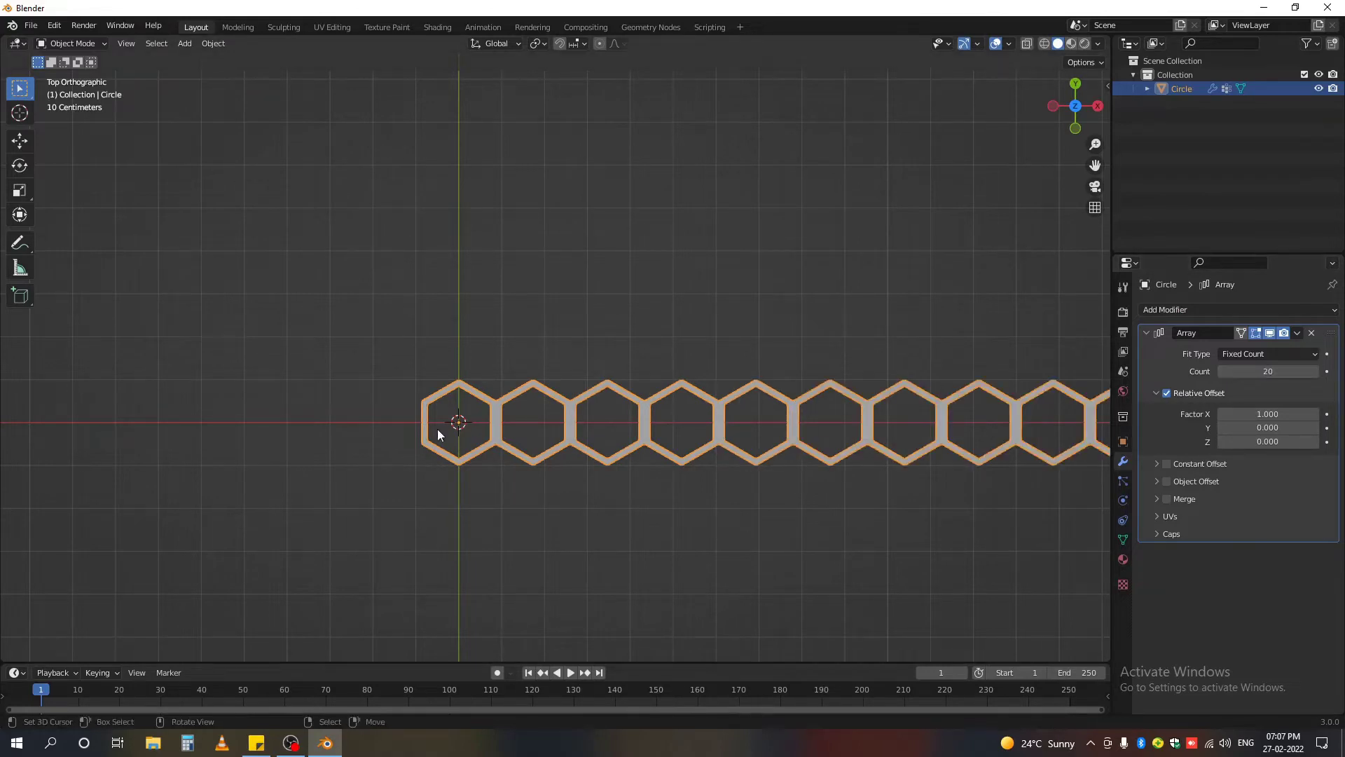
{"action": "scroll", "coordinate": [438, 429], "scroll_direction": "down", "scroll_amount": 6}
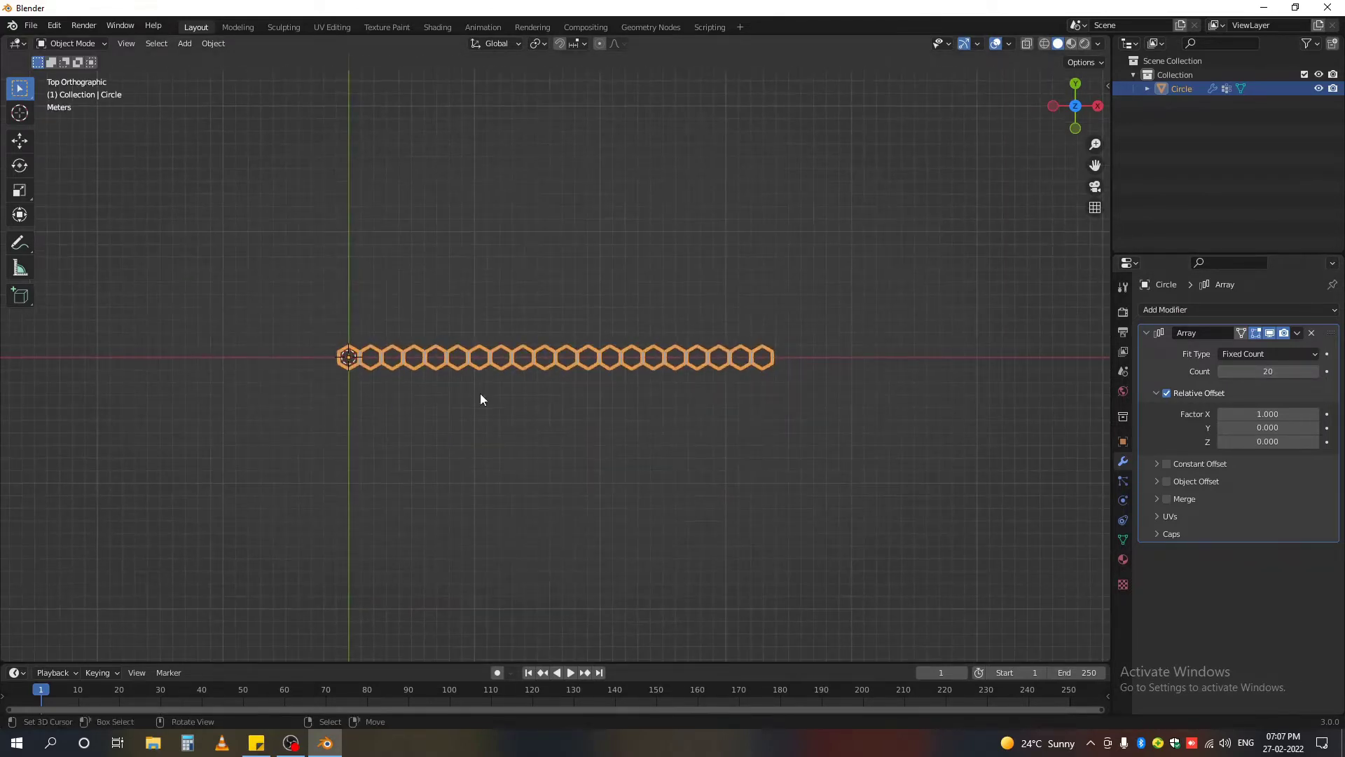
{"action": "scroll", "coordinate": [481, 394], "scroll_direction": "up", "scroll_amount": 3}
{"action": "scroll", "coordinate": [415, 461], "scroll_direction": "up", "scroll_amount": 4}
{"action": "middle_click_drag", "start_coordinate": [398, 406], "coordinate": [328, 488], "text": "shift"}
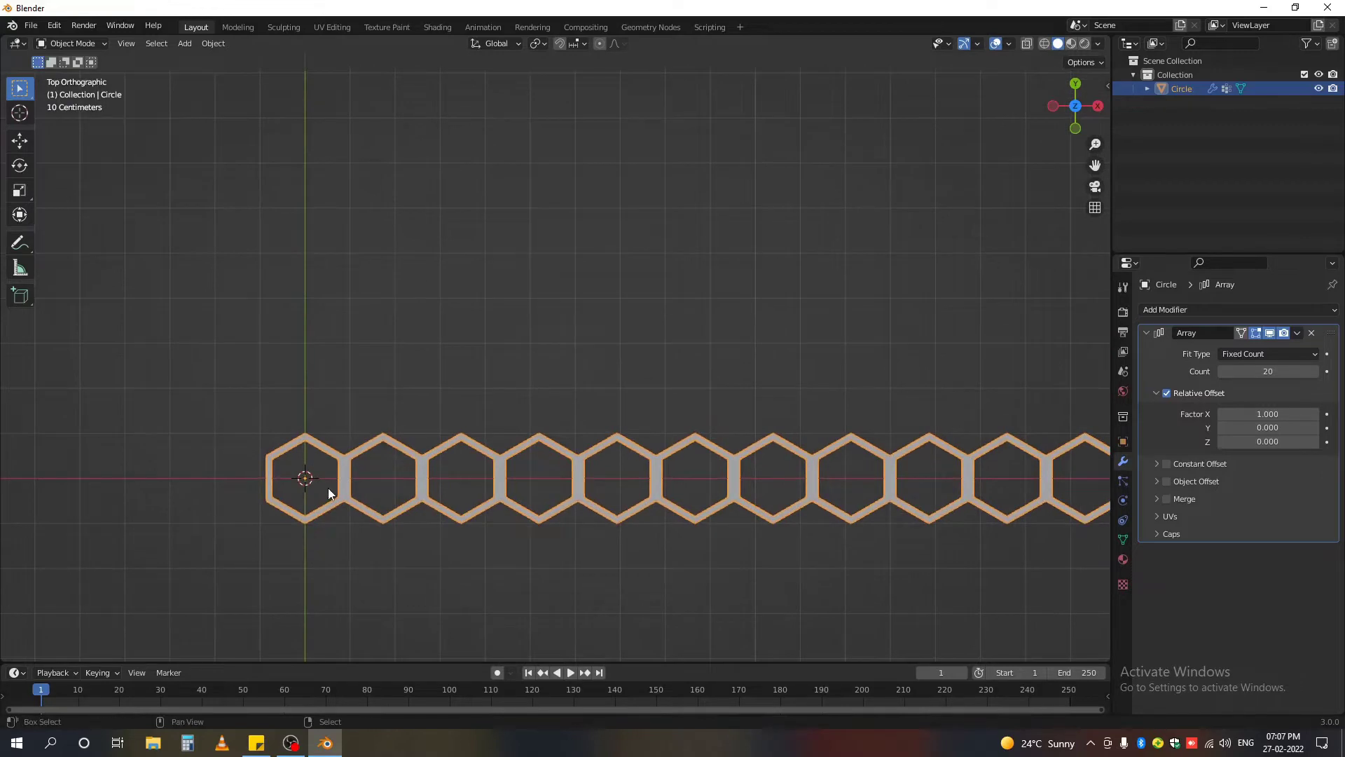
Duplicate the hexagon row and lift the copy about 2.83 m up with the Move gizmo.
{"action": "key", "text": "shift+d"}
{"action": "key", "text": "Escape"}
{"action": "left_click", "coordinate": [19, 142]}
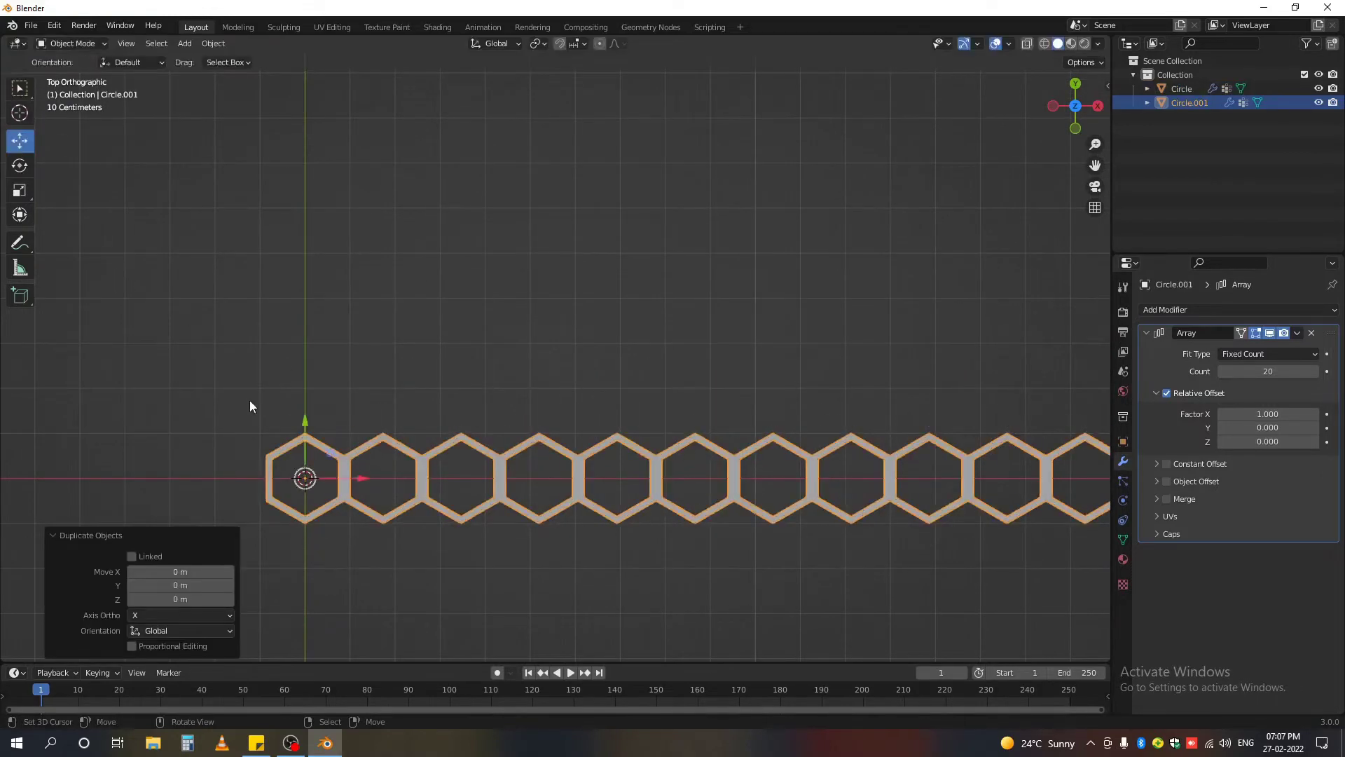
{"action": "left_click_drag", "start_coordinate": [305, 443], "coordinate": [308, 315]}
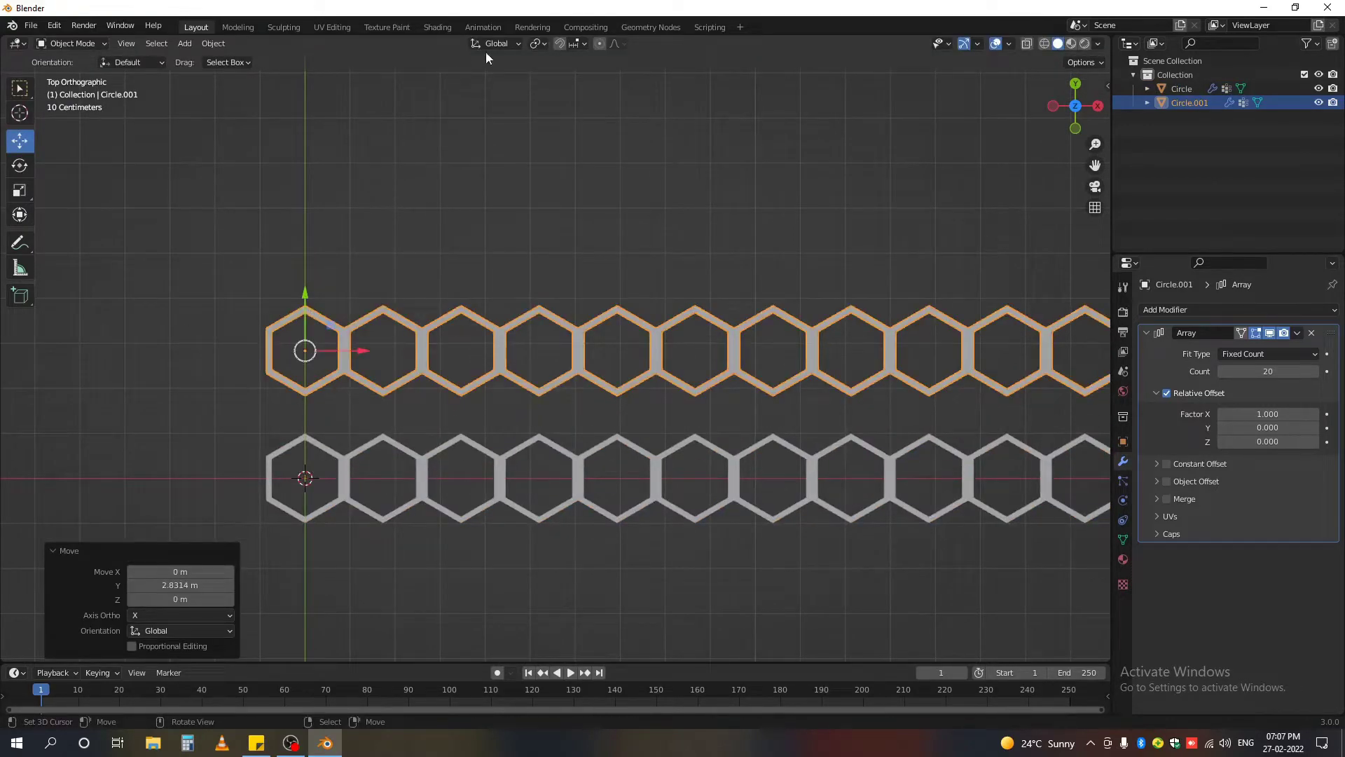
Enable vertex snapping and slide the upper row right so its cells interlock.
{"action": "left_click", "coordinate": [576, 44]}
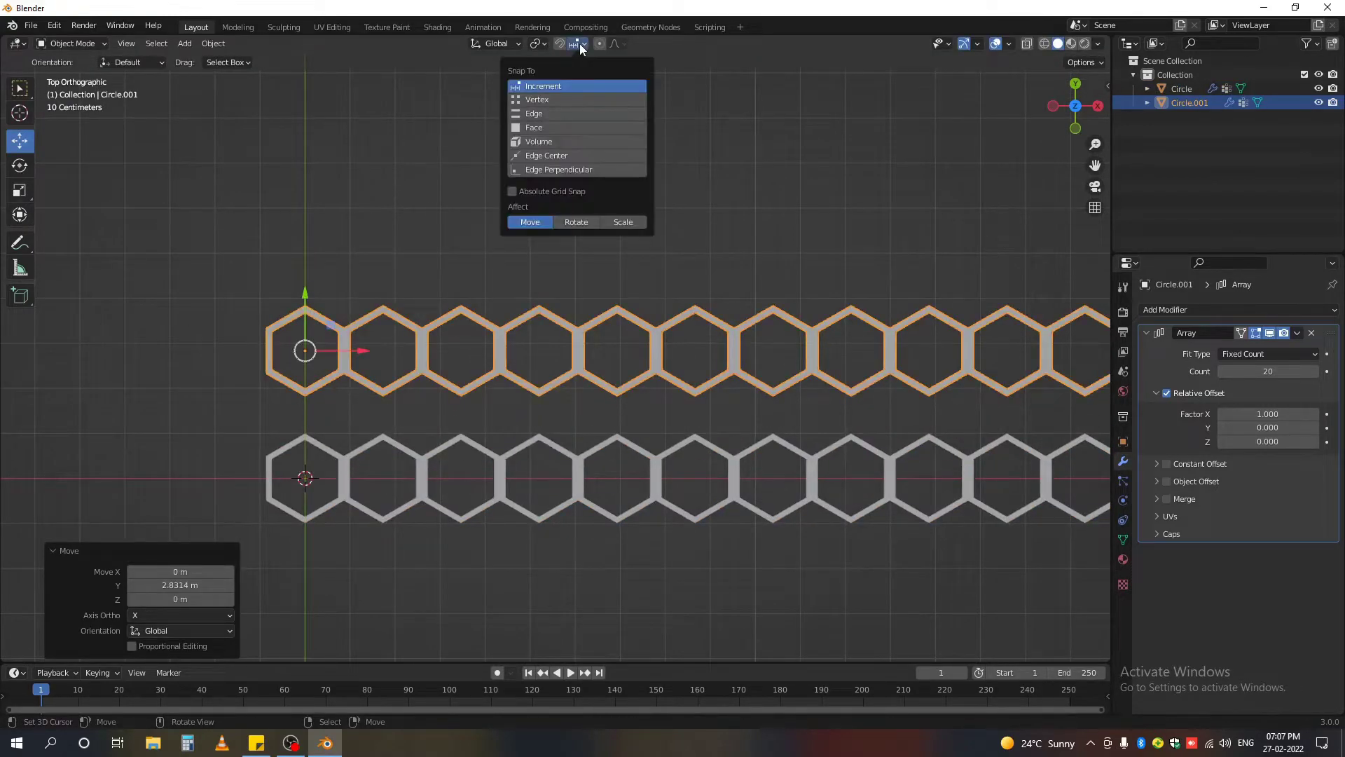
{"action": "left_click", "coordinate": [533, 99]}
{"action": "left_click_drag", "start_coordinate": [346, 350], "coordinate": [379, 384]}
{"action": "scroll", "coordinate": [352, 451], "scroll_direction": "up", "scroll_amount": 3}
{"action": "scroll", "coordinate": [435, 498], "scroll_direction": "down", "scroll_amount": 4}
Duplicate both rows and move the copies up on Y to interlock above the originals.
{"action": "left_click", "coordinate": [434, 498], "text": "shift"}
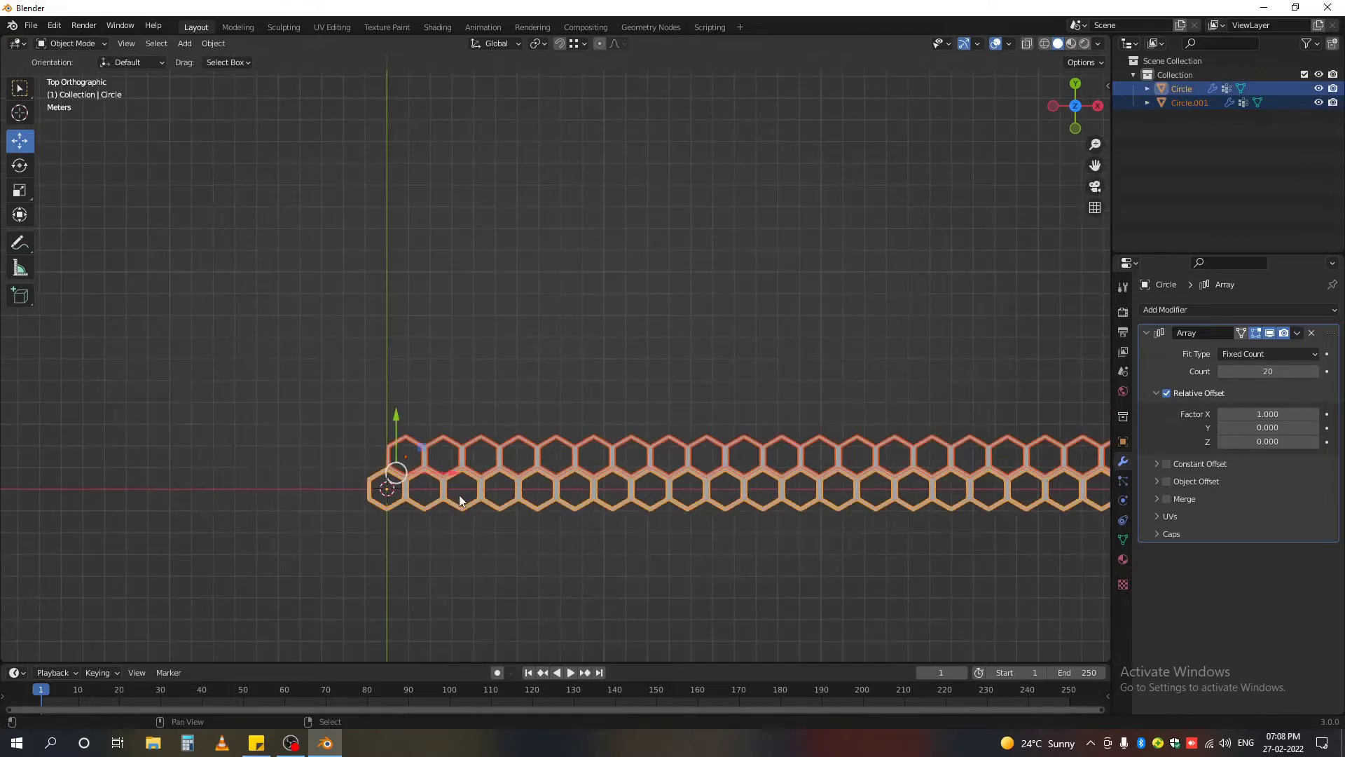
{"action": "key", "text": "shift+d"}
{"action": "key", "text": "Escape"}
{"action": "key", "text": "g"}
{"action": "key", "text": "y"}
{"action": "left_click", "coordinate": [394, 322]}
{"action": "scroll", "coordinate": [394, 301], "scroll_direction": "up", "scroll_amount": 3}
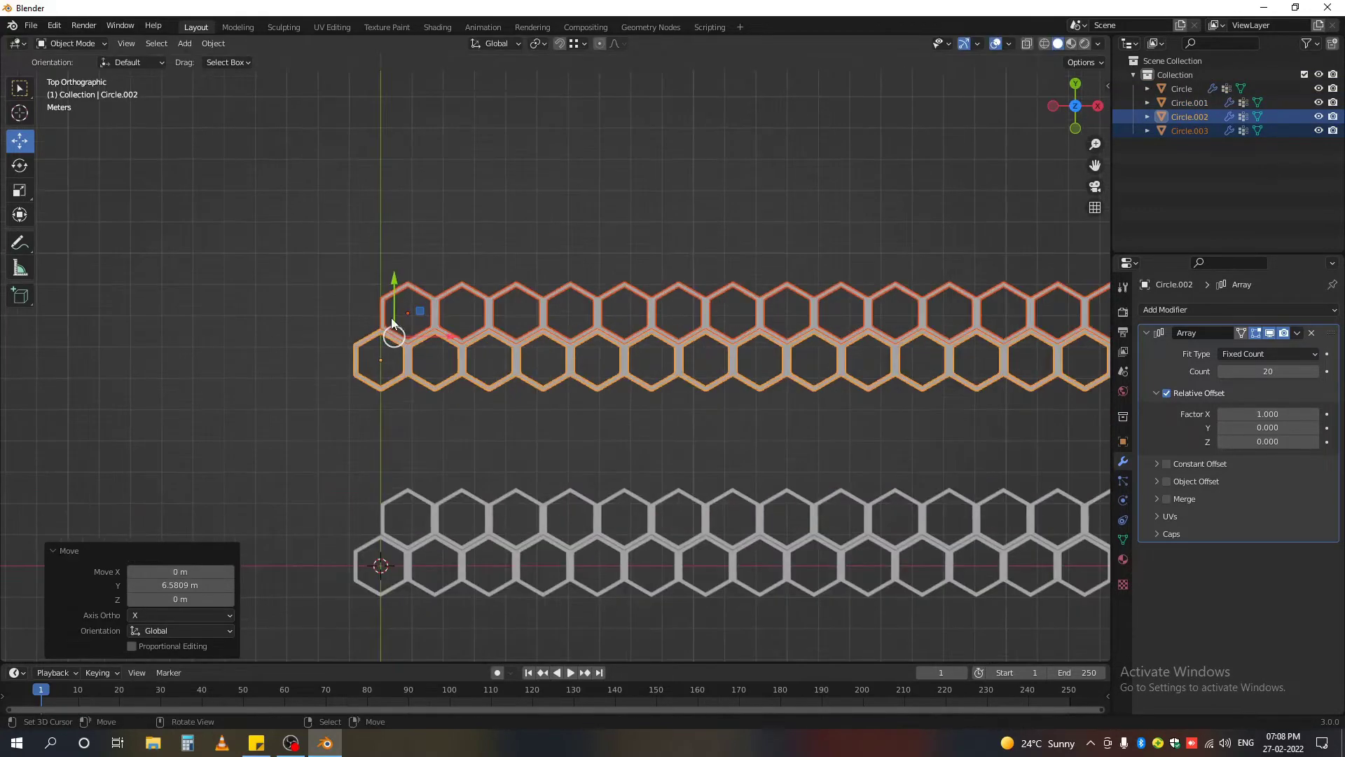
{"action": "key", "text": "g"}
{"action": "key", "text": "y"}
{"action": "left_click", "coordinate": [420, 512]}
Duplicate all four rows and stack the copies on top of the grid along Y.
{"action": "key", "text": "a"}
{"action": "scroll", "coordinate": [422, 517], "scroll_direction": "down", "scroll_amount": 2}
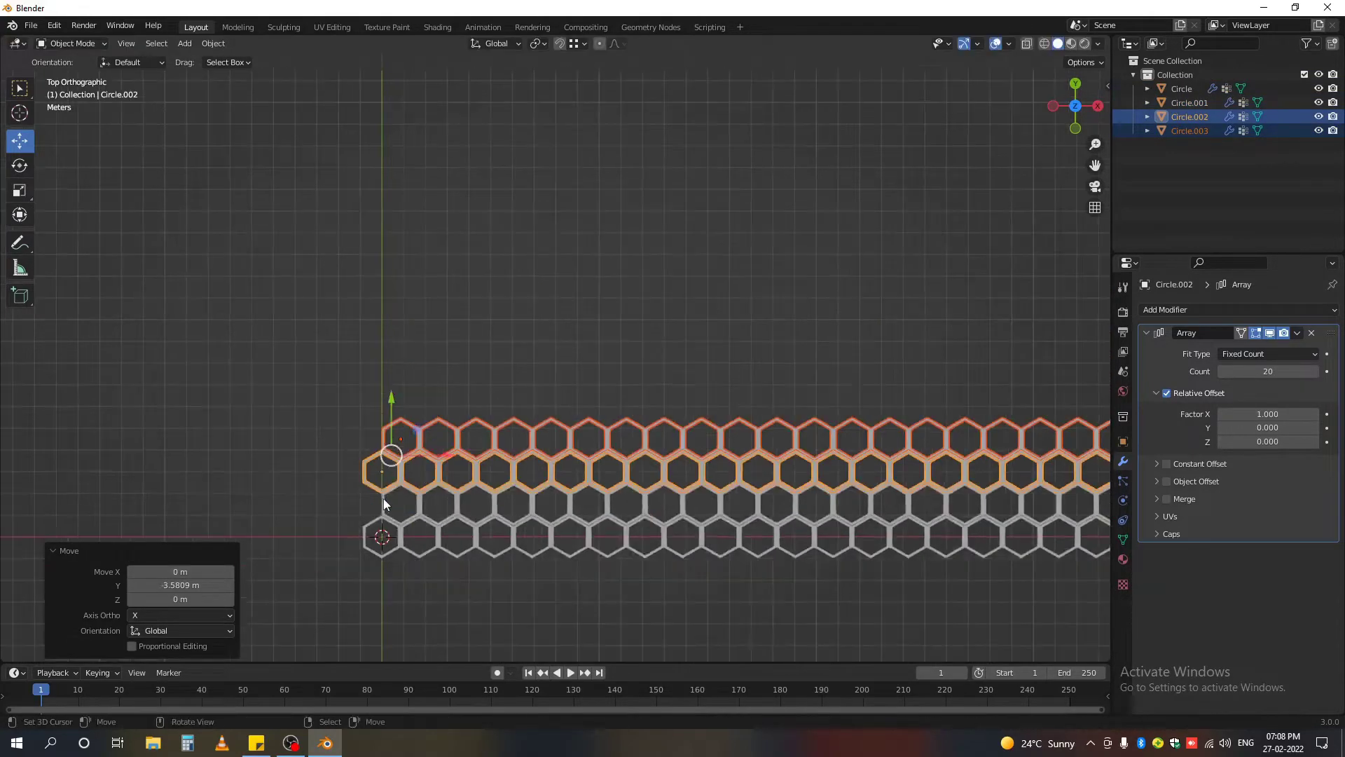
{"action": "key", "text": "shift+d"}
{"action": "key", "text": "Escape"}
{"action": "key", "text": "g"}
{"action": "key", "text": "y"}
{"action": "left_click", "coordinate": [391, 285]}
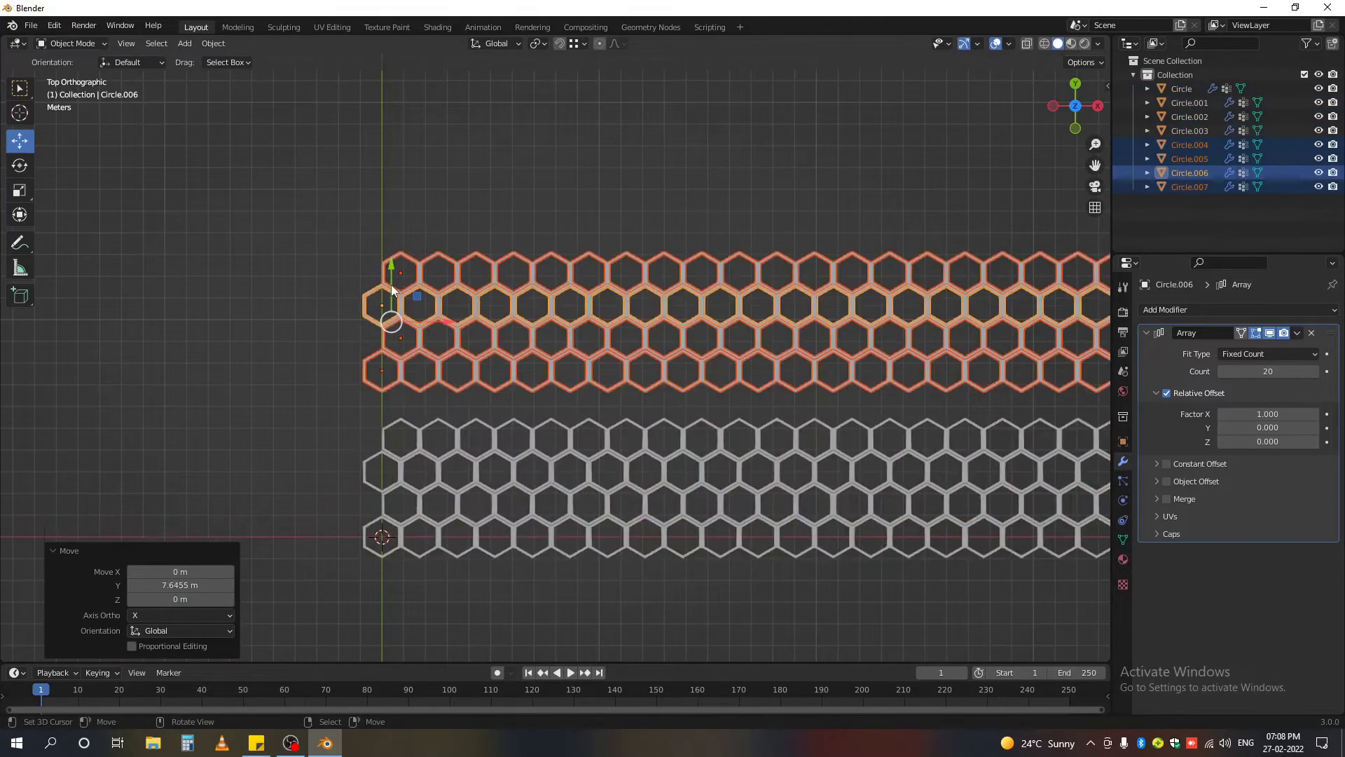
{"action": "key", "text": "g"}
{"action": "key", "text": "y"}
{"action": "left_click", "coordinate": [396, 331]}
{"action": "scroll", "coordinate": [510, 473], "scroll_direction": "down", "scroll_amount": 2}
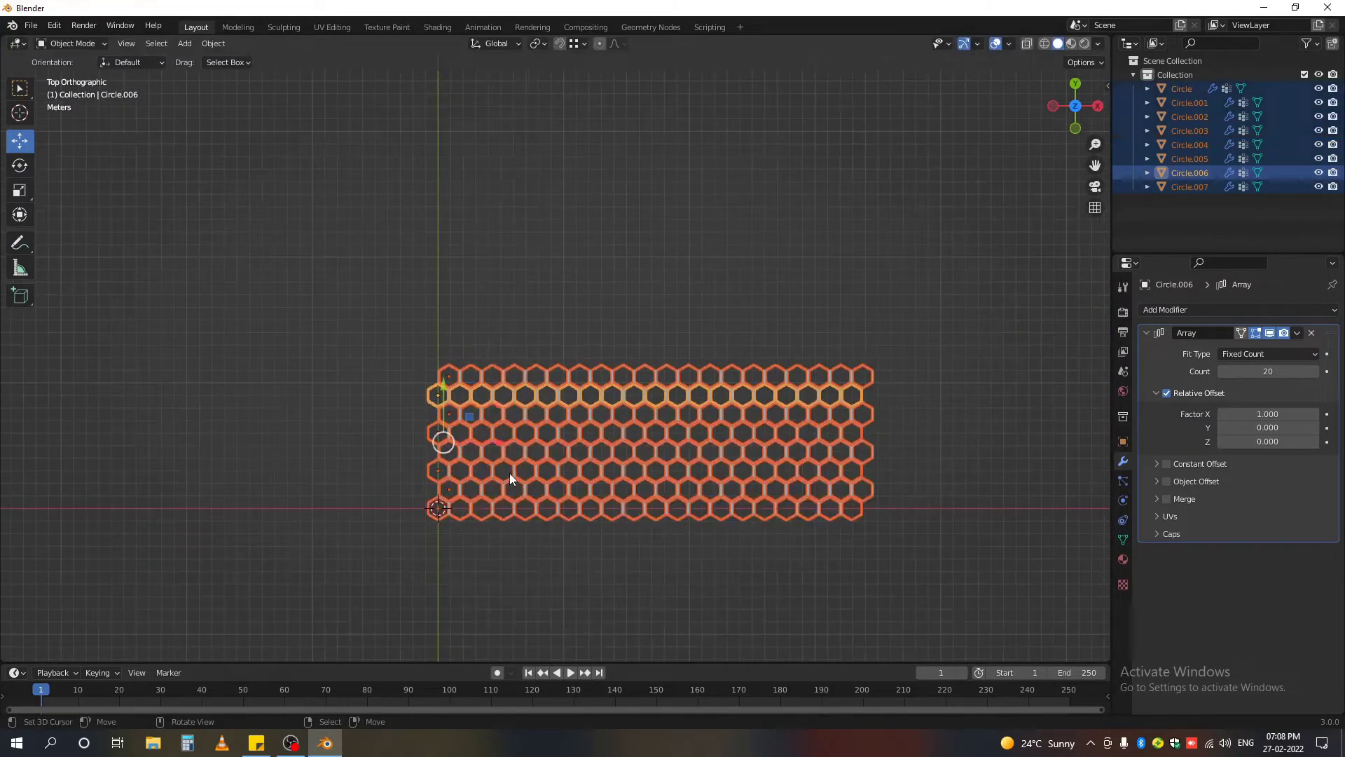
Duplicate the whole grid and place the copy above the original rows.
{"action": "key", "text": "a"}
{"action": "key", "text": "shift+d"}
{"action": "key", "text": "Escape"}
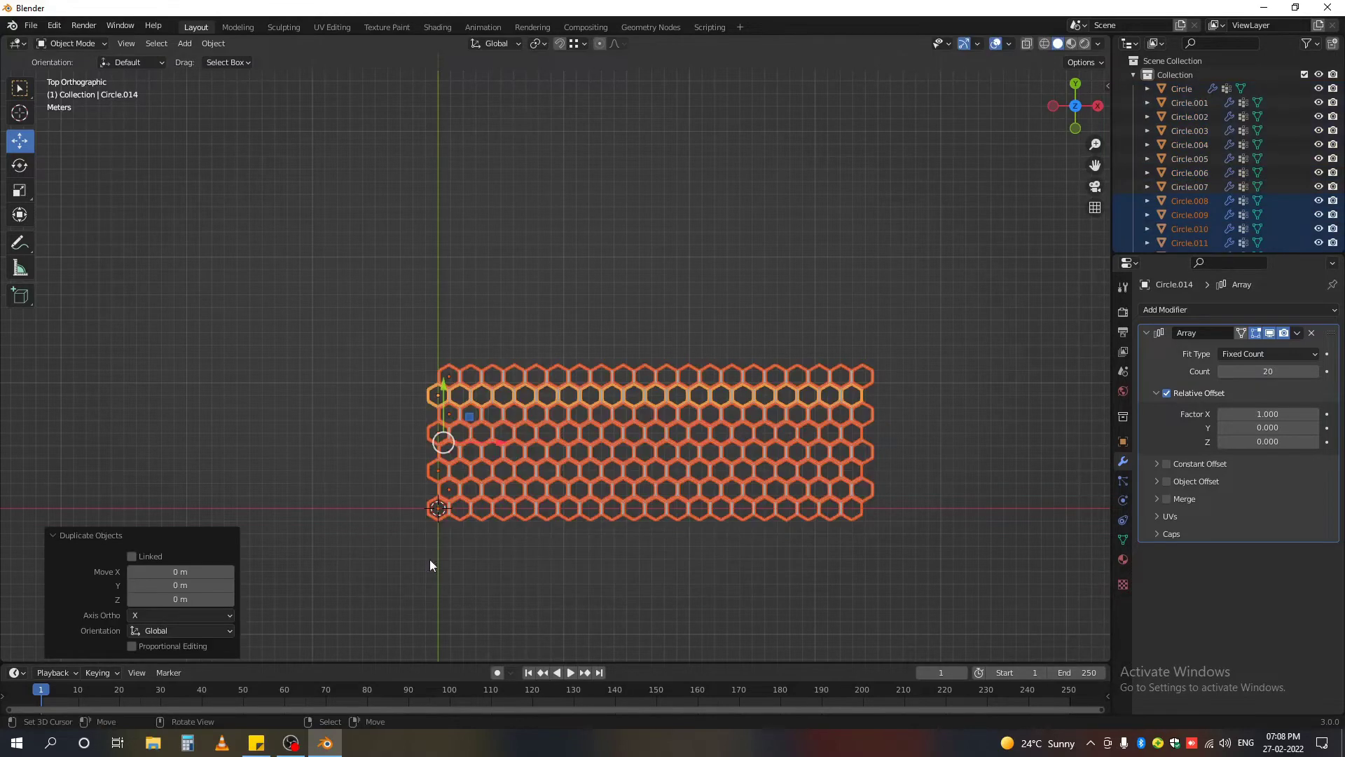
{"action": "key", "text": "g"}
{"action": "key", "text": "y"}
{"action": "left_click", "coordinate": [441, 255]}
{"action": "scroll", "coordinate": [441, 255], "scroll_direction": "up", "scroll_amount": 2}
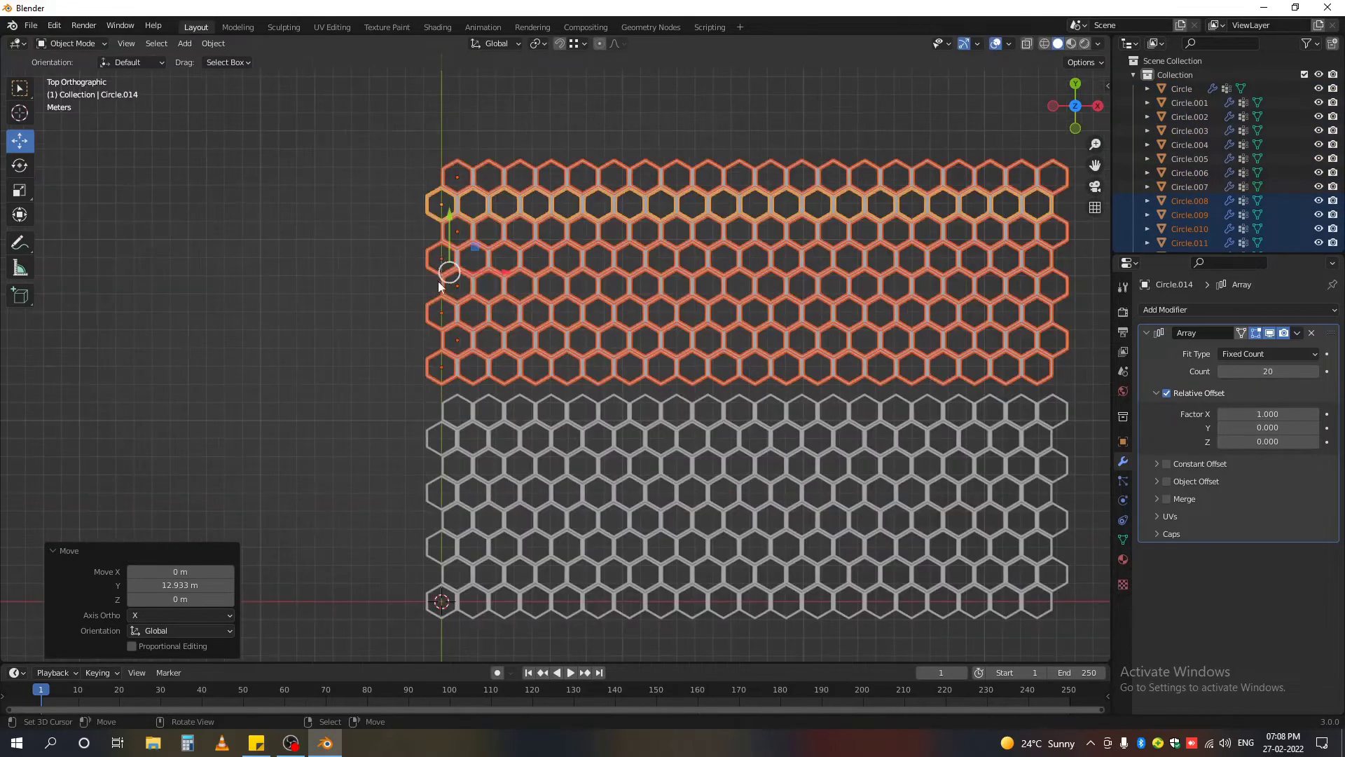
{"action": "key", "text": "g"}
{"action": "key", "text": "Escape"}
{"action": "key", "text": "alt+a"}
{"action": "key", "text": "ctrl+z"}
{"action": "scroll", "coordinate": [490, 469], "scroll_direction": "down", "scroll_amount": 3}
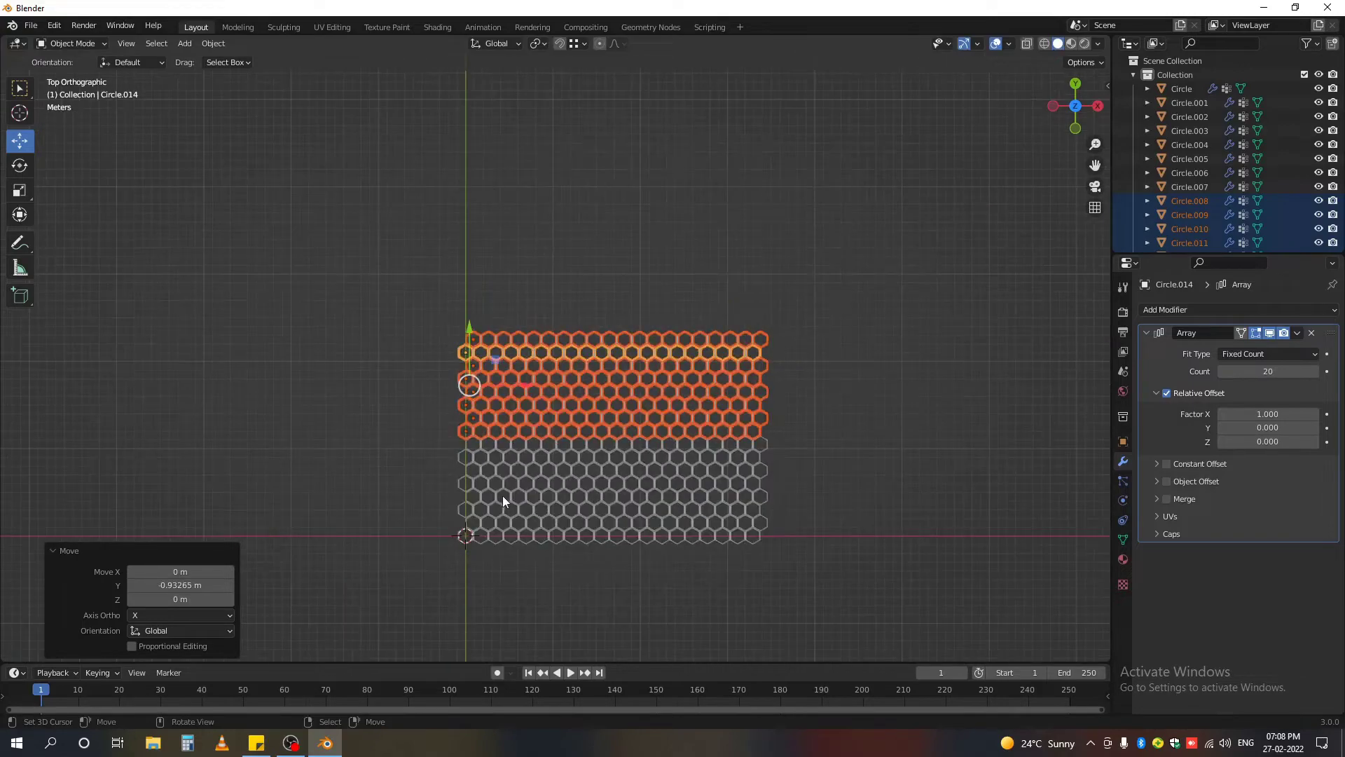
Duplicate the enlarged grid and move the copy upward on Y above it.
{"action": "key", "text": "a"}
{"action": "key", "text": "shift+d"}
{"action": "key", "text": "Escape"}
{"action": "key", "text": "g"}
{"action": "key", "text": "y"}
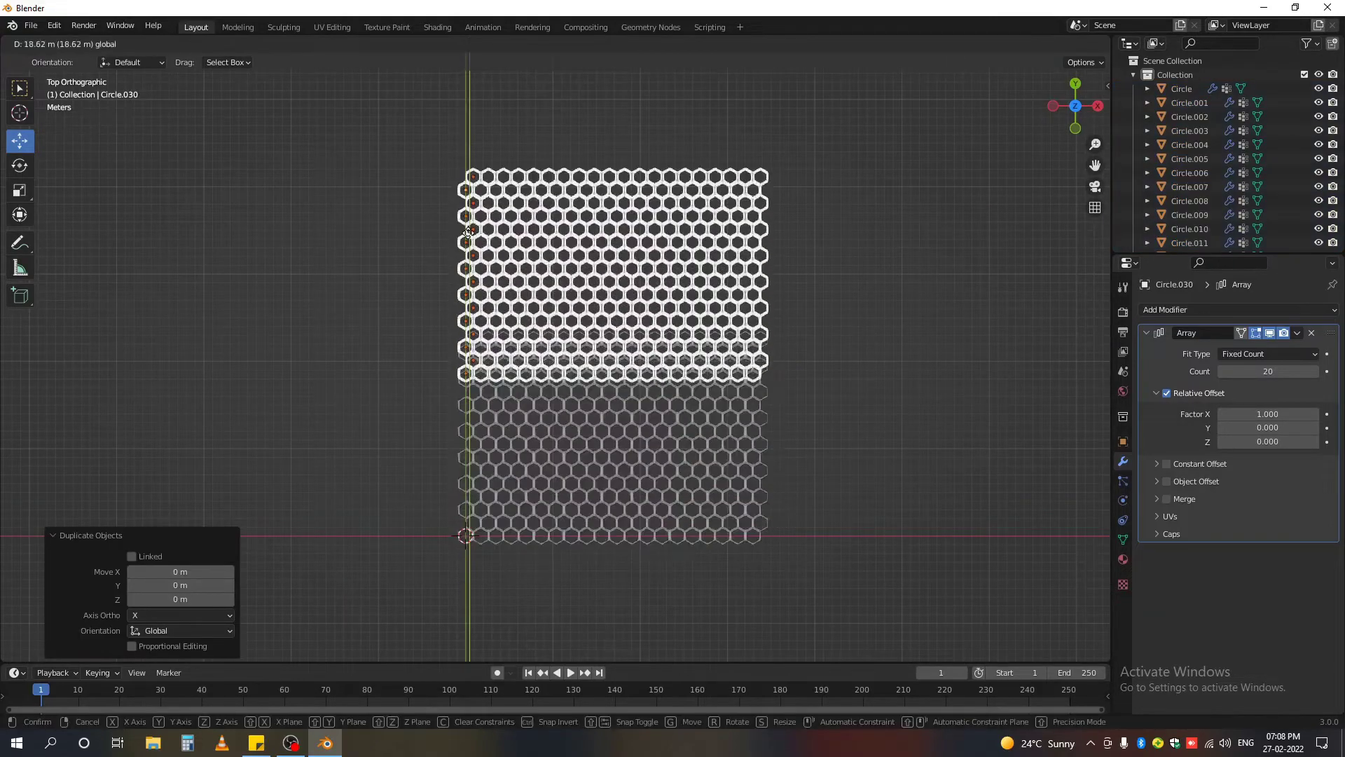
{"action": "left_click", "coordinate": [469, 199]}
{"action": "scroll", "coordinate": [444, 271], "scroll_direction": "up", "scroll_amount": 5}
Make one more duplicate and align it snugly with the grid vertically.
{"action": "key", "text": "shift+d"}
{"action": "key", "text": "y"}
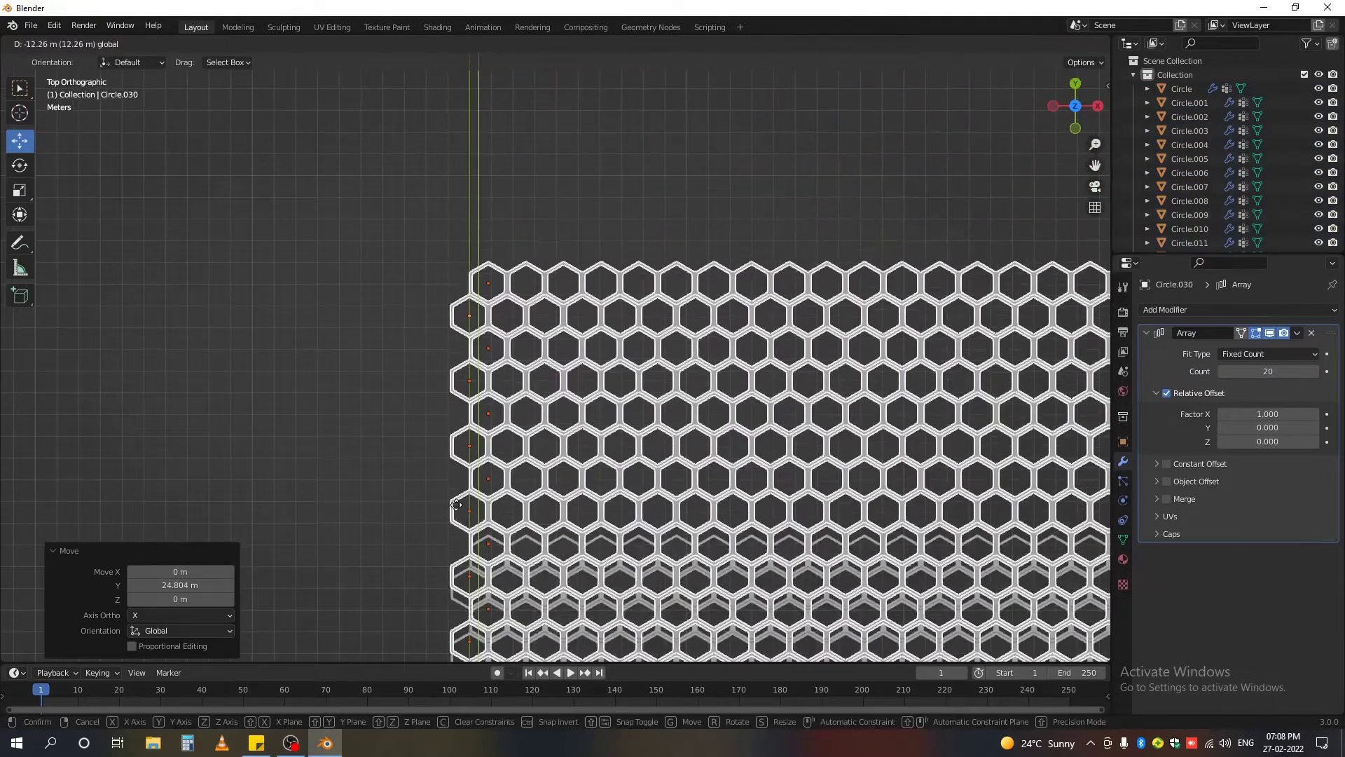
{"action": "left_click", "coordinate": [470, 546]}
{"action": "scroll", "coordinate": [466, 524], "scroll_direction": "up", "scroll_amount": 4}
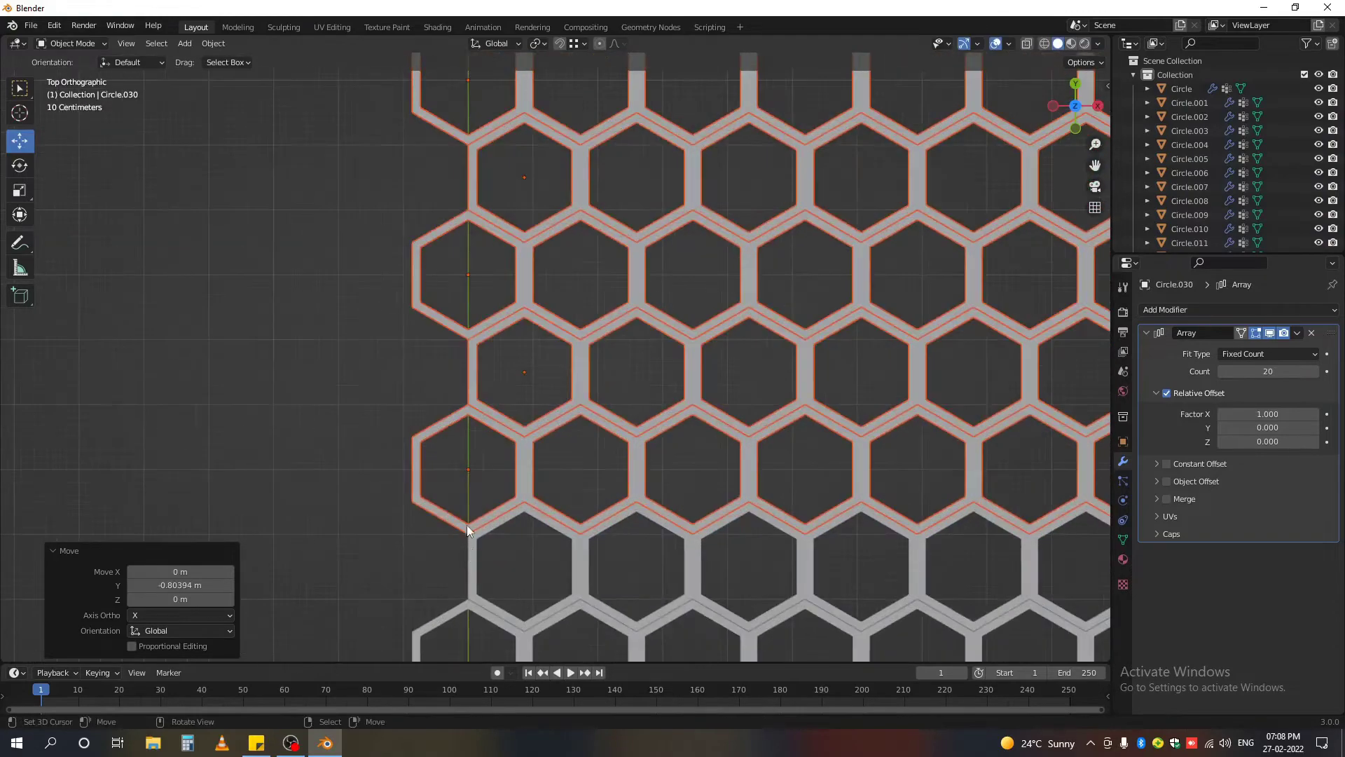
{"action": "scroll", "coordinate": [433, 485], "scroll_direction": "down", "scroll_amount": 10}
{"action": "scroll", "coordinate": [433, 478], "scroll_direction": "up", "scroll_amount": 1}
{"action": "middle_click_drag", "start_coordinate": [543, 577], "coordinate": [528, 465], "text": "shift"}
Convert all hexagon rows to plain mesh, then start moving one row down the grid.
{"action": "key", "text": "a"}
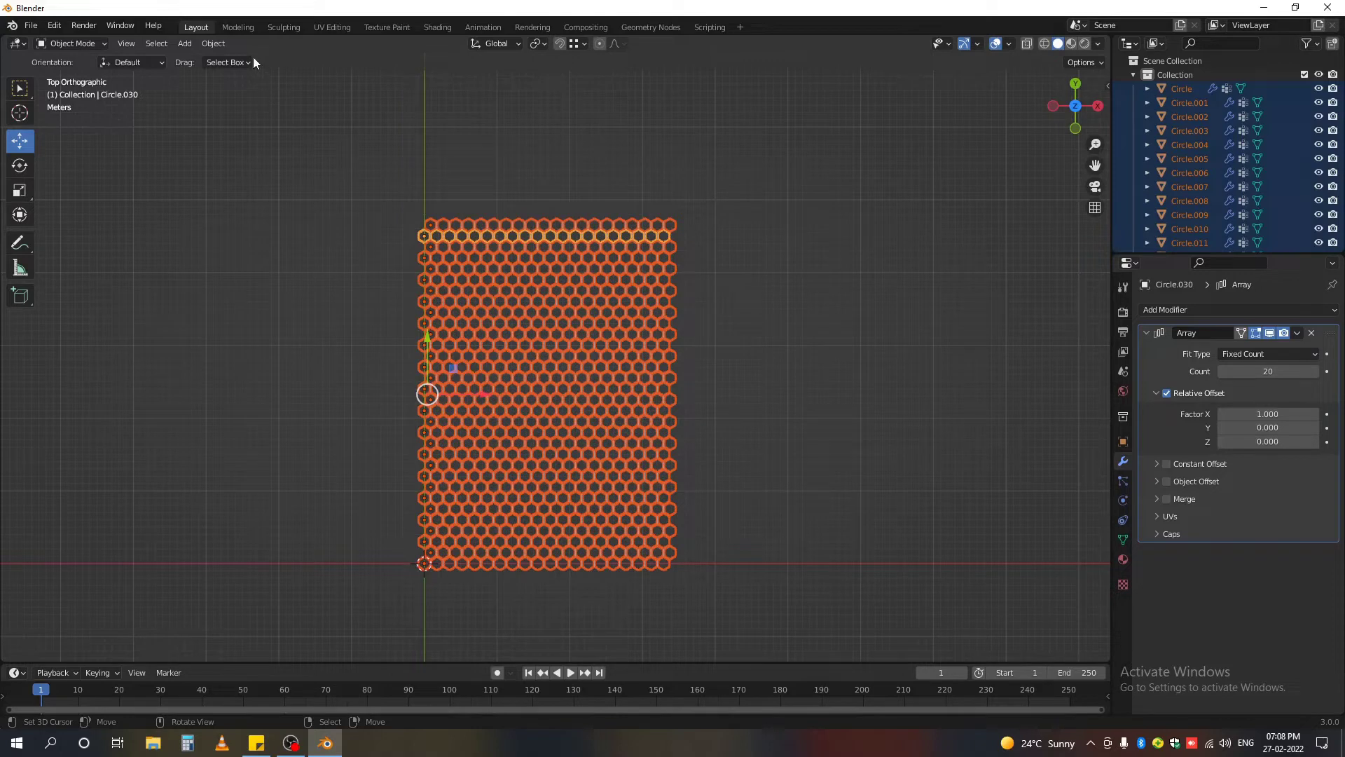
{"action": "left_click", "coordinate": [215, 44]}
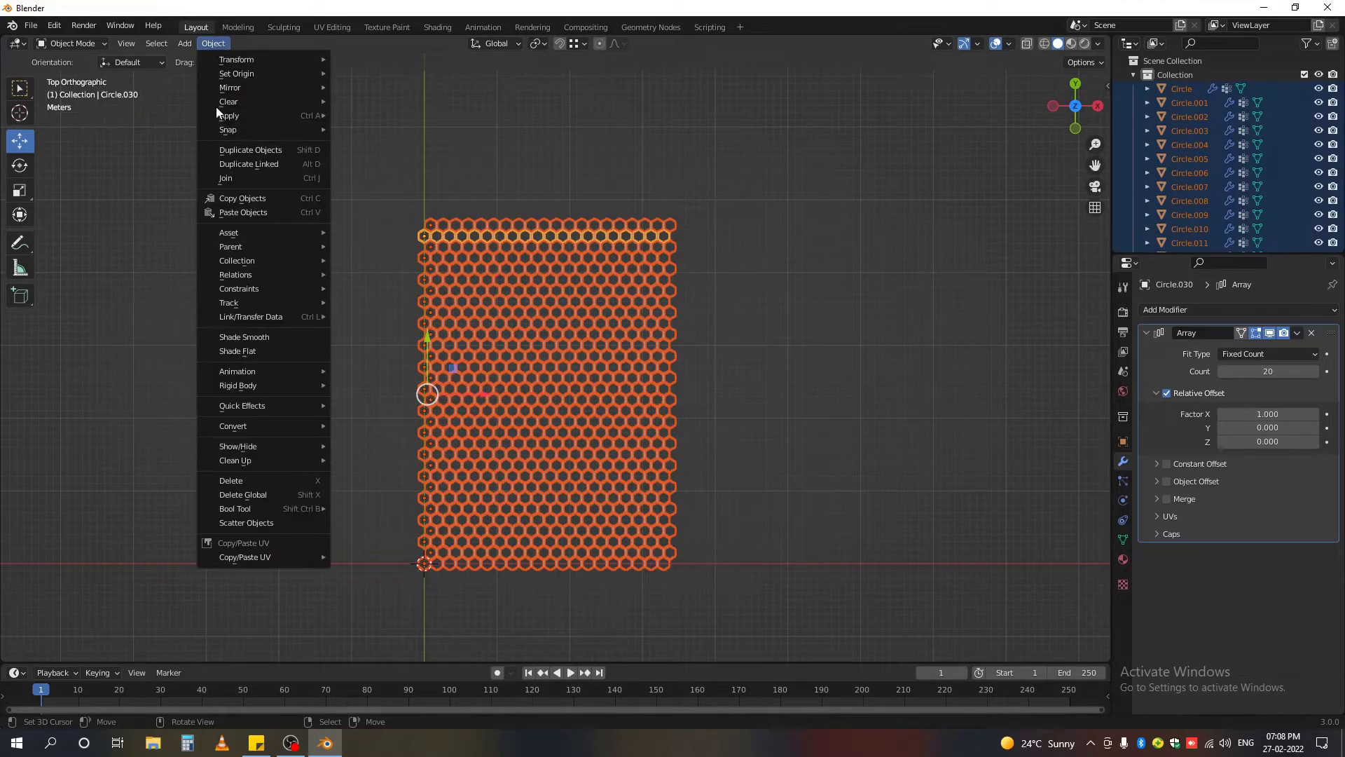
{"action": "mouse_move", "coordinate": [247, 426]}
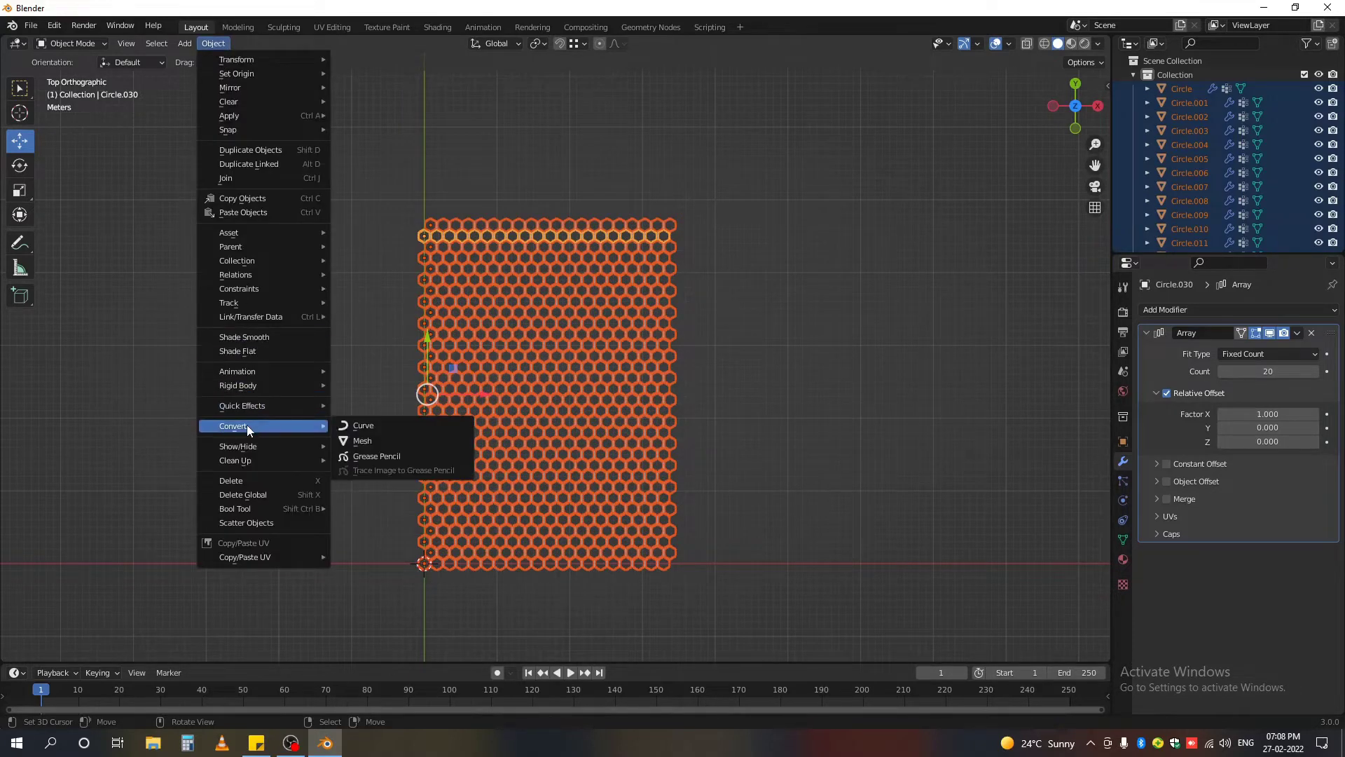
{"action": "left_click", "coordinate": [365, 441]}
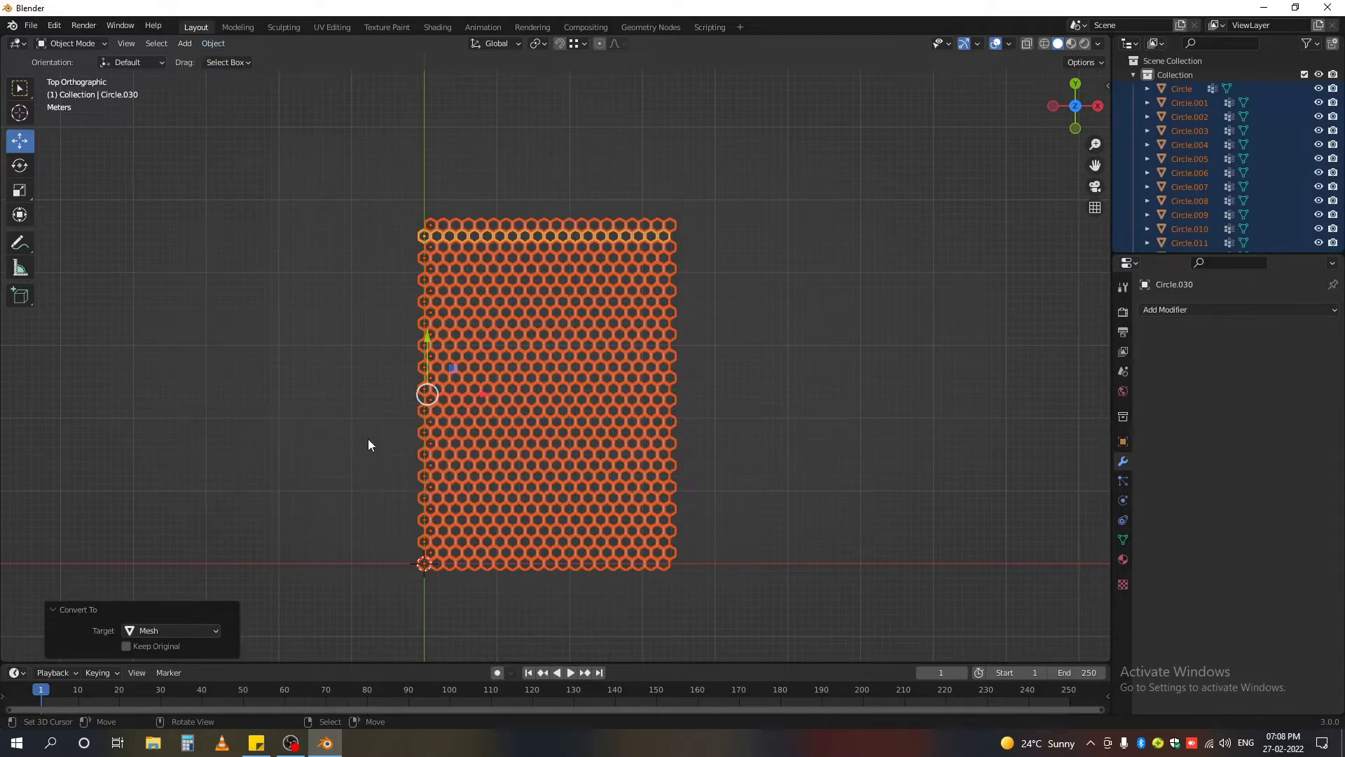
{"action": "left_click", "coordinate": [510, 276]}
{"action": "left_click_drag", "start_coordinate": [510, 287], "coordinate": [518, 346]}
Slide two rows down into place, then box-select all rows and join them into Circle.006.
{"action": "left_click_drag", "start_coordinate": [524, 401], "coordinate": [527, 465]}
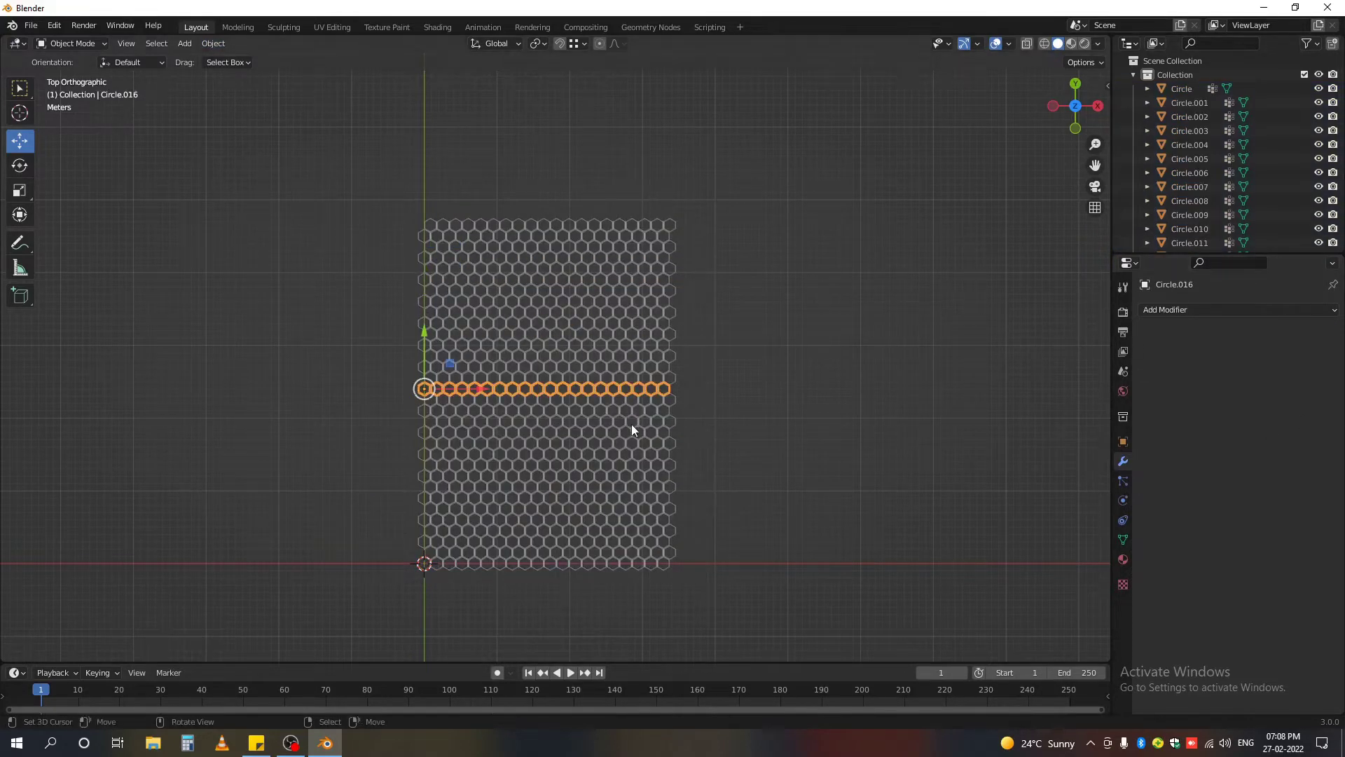
{"action": "left_click_drag", "start_coordinate": [628, 429], "coordinate": [625, 498]}
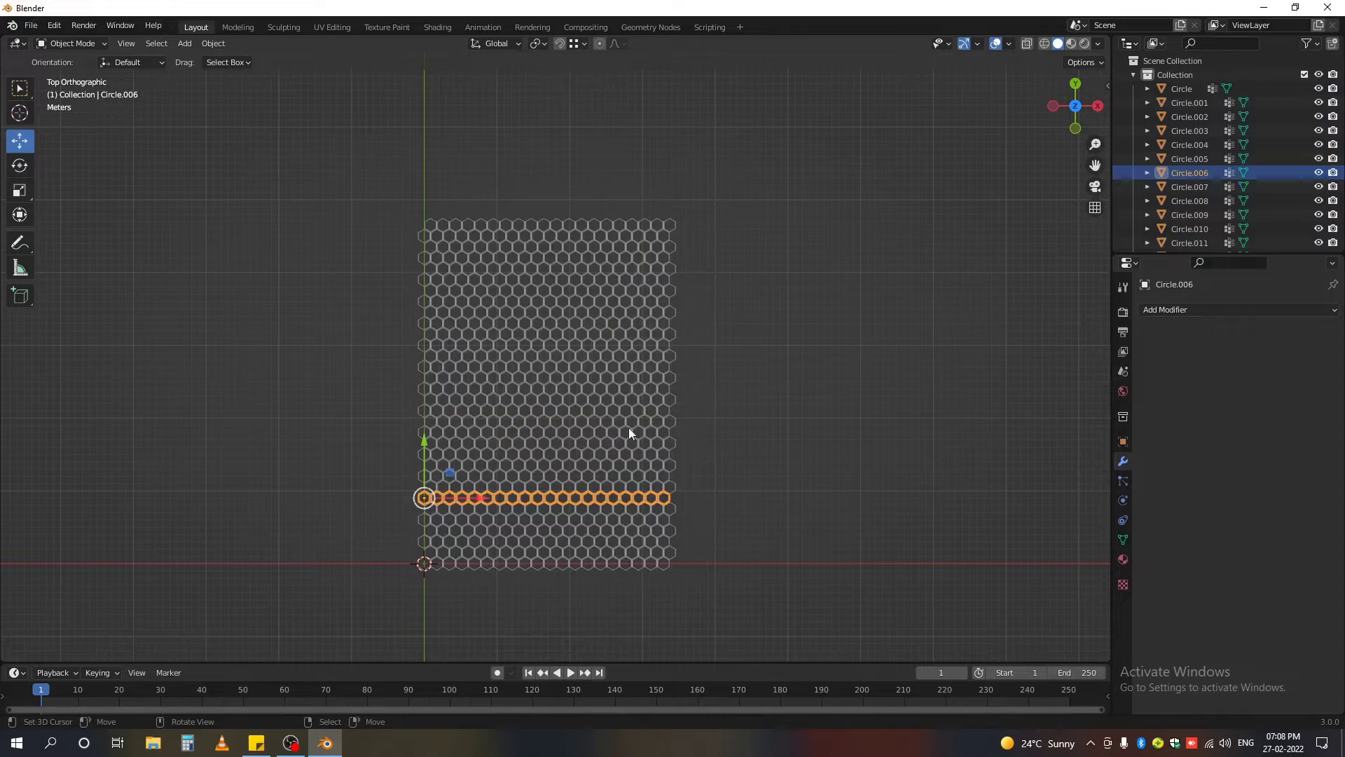
{"action": "left_click_drag", "start_coordinate": [722, 591], "coordinate": [322, 178]}
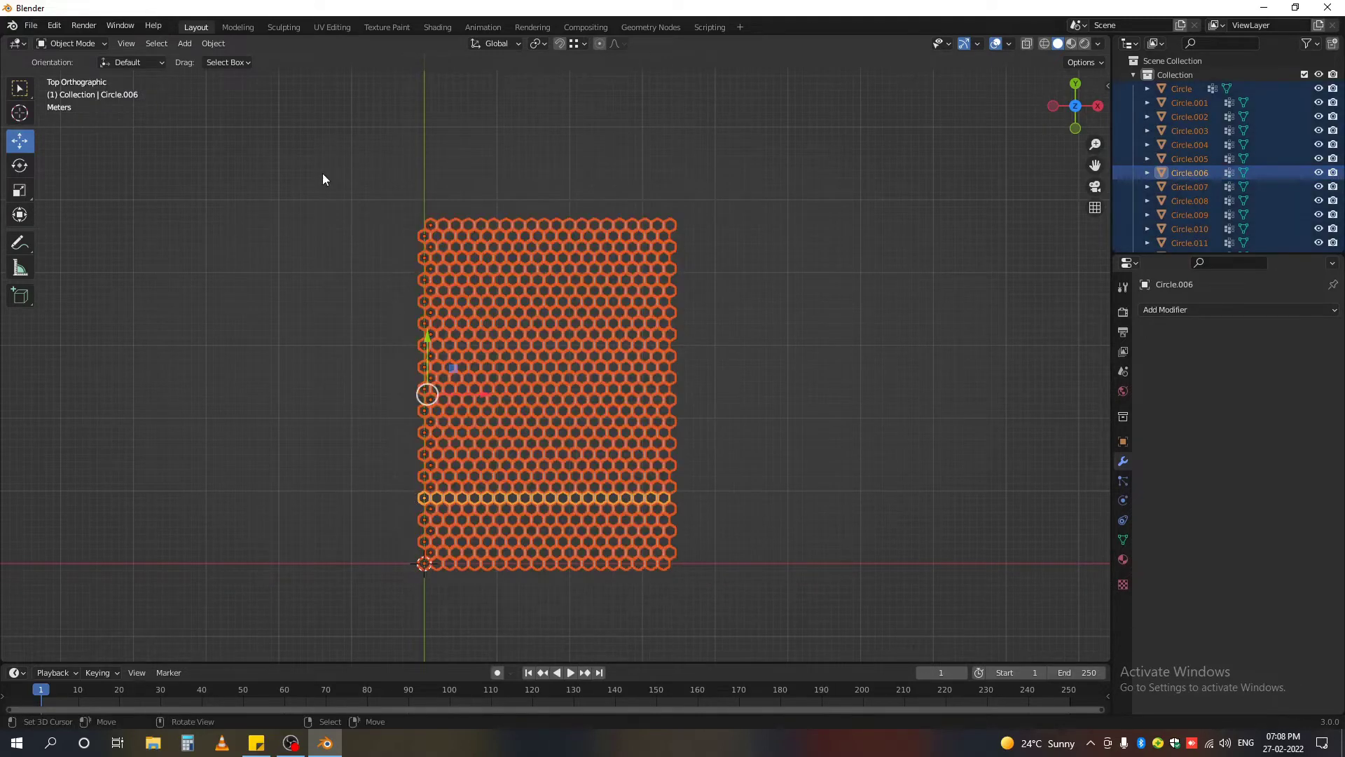
{"action": "key", "text": "ctrl+j"}
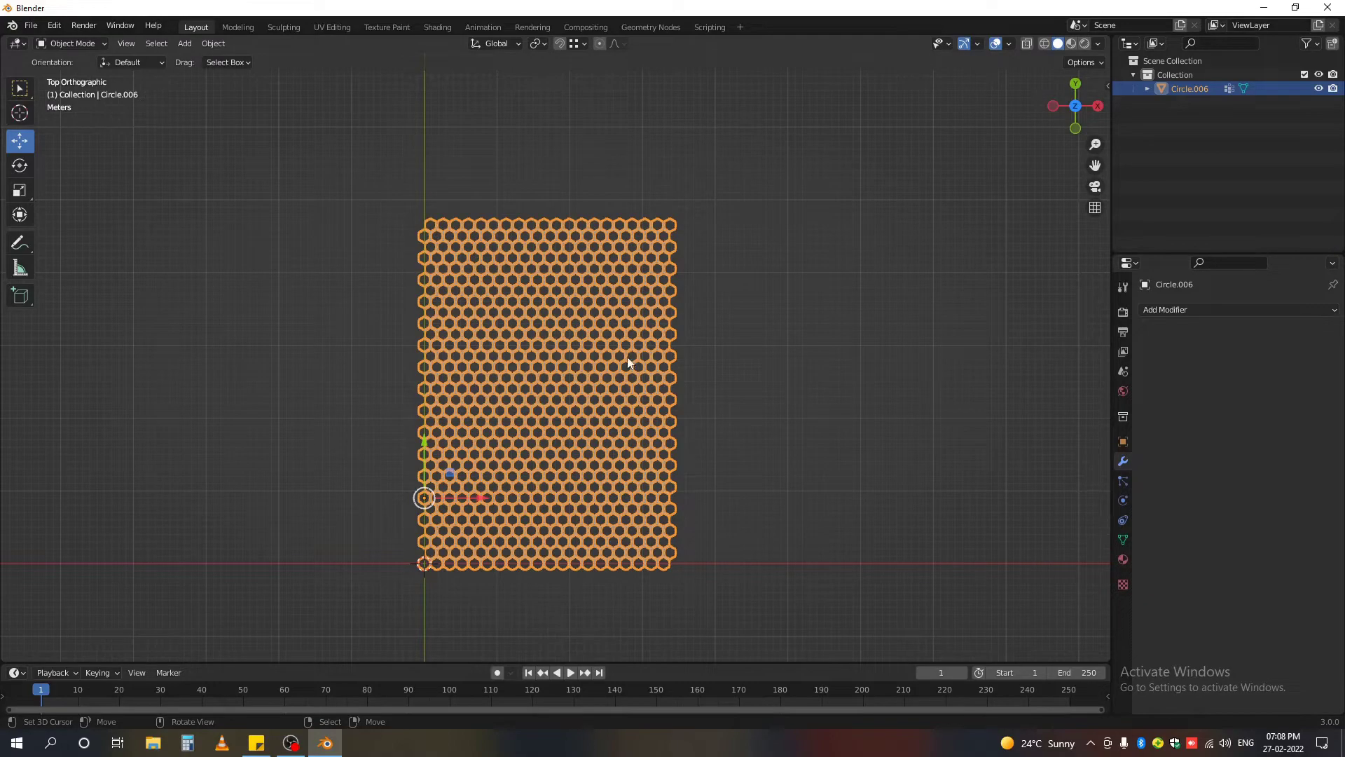
{"action": "mouse_move", "coordinate": [540, 470]}
{"action": "middle_mouse_down"}
{"action": "mouse_move", "coordinate": [583, 429]}
{"action": "mouse_move", "coordinate": [553, 499]}
{"action": "mouse_move", "coordinate": [577, 492]}
{"action": "mouse_move", "coordinate": [570, 460]}
{"action": "mouse_move", "coordinate": [558, 478]}
{"action": "middle_mouse_up"}
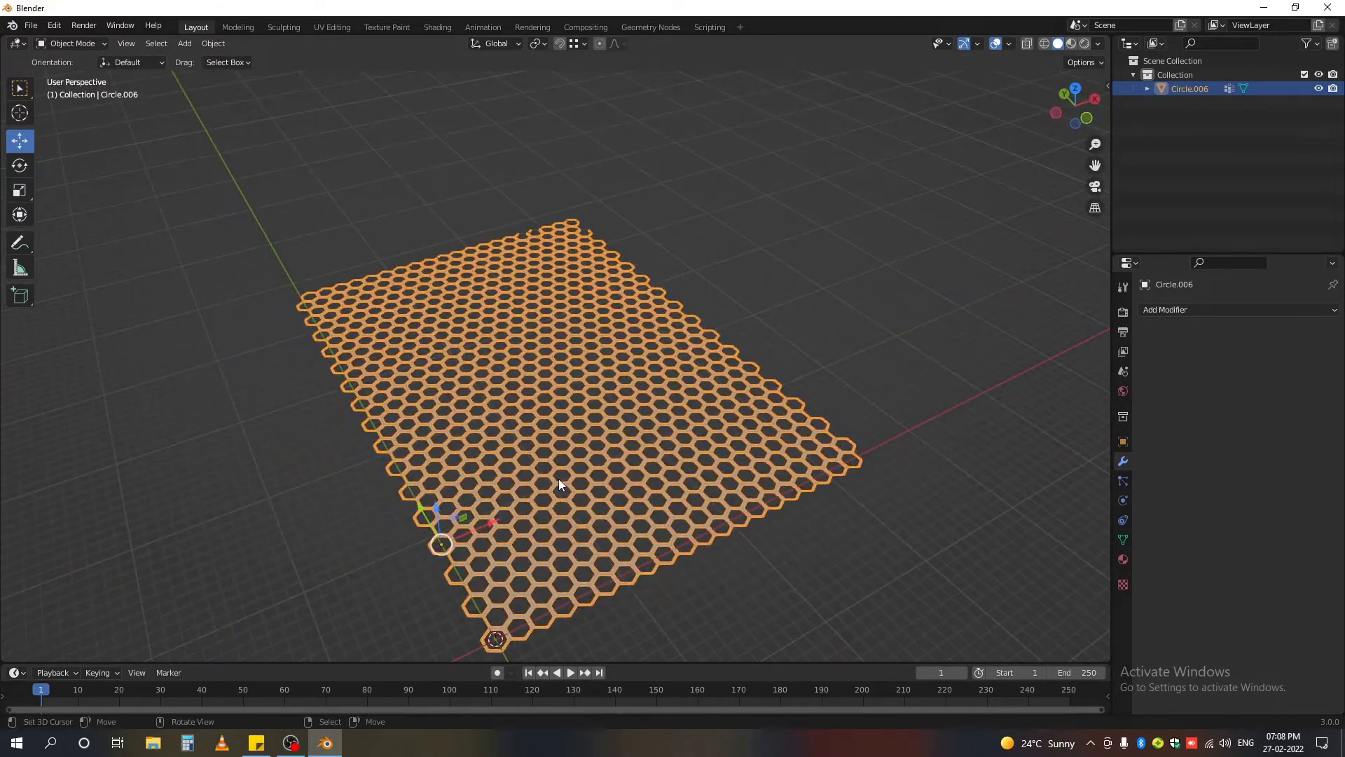
{"action": "key", "text": "KP_7"}
Add Basis and Key 1 shape keys in Object Data properties, then re-enter Edit Mode.
{"action": "key", "text": "Tab"}
{"action": "scroll", "coordinate": [386, 521], "scroll_direction": "up", "scroll_amount": 5}
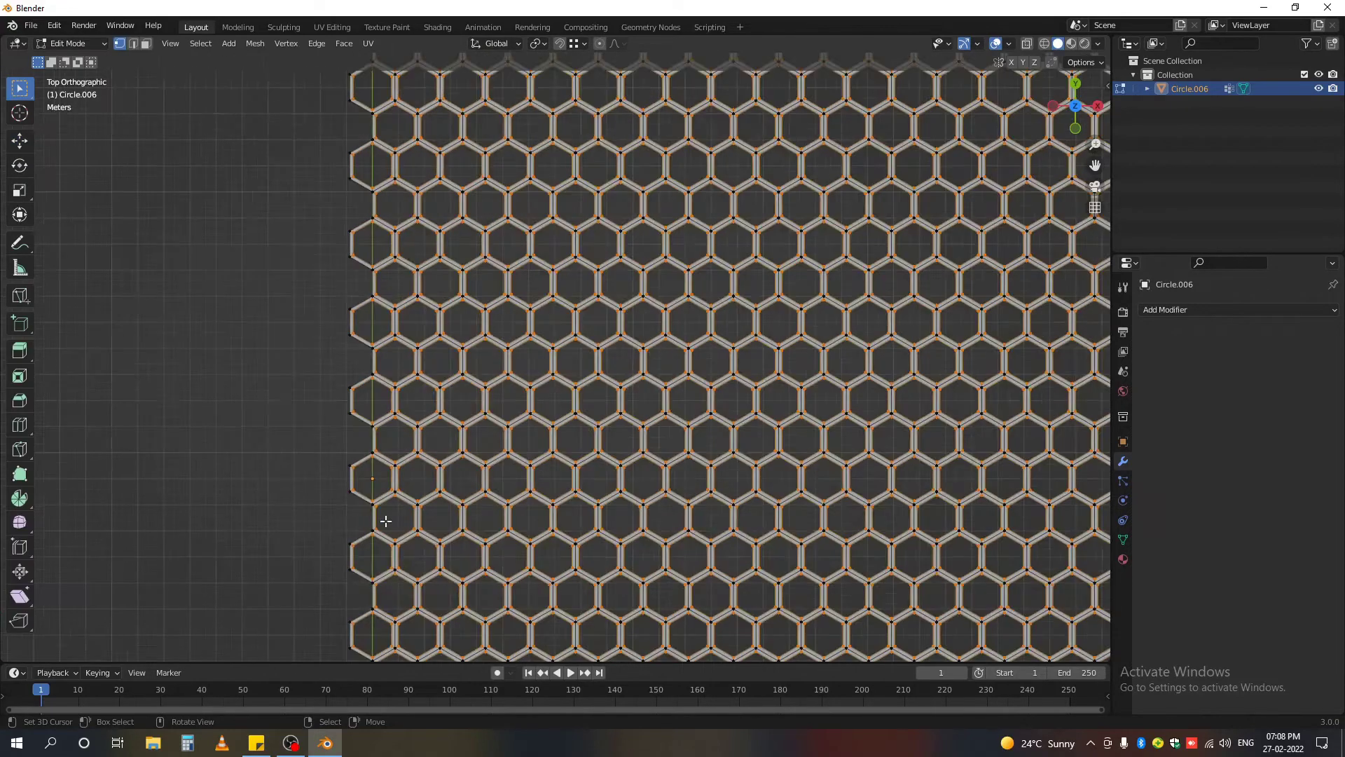
{"action": "scroll", "coordinate": [386, 520], "scroll_direction": "down", "scroll_amount": 4}
{"action": "scroll", "coordinate": [361, 535], "scroll_direction": "up", "scroll_amount": 12}
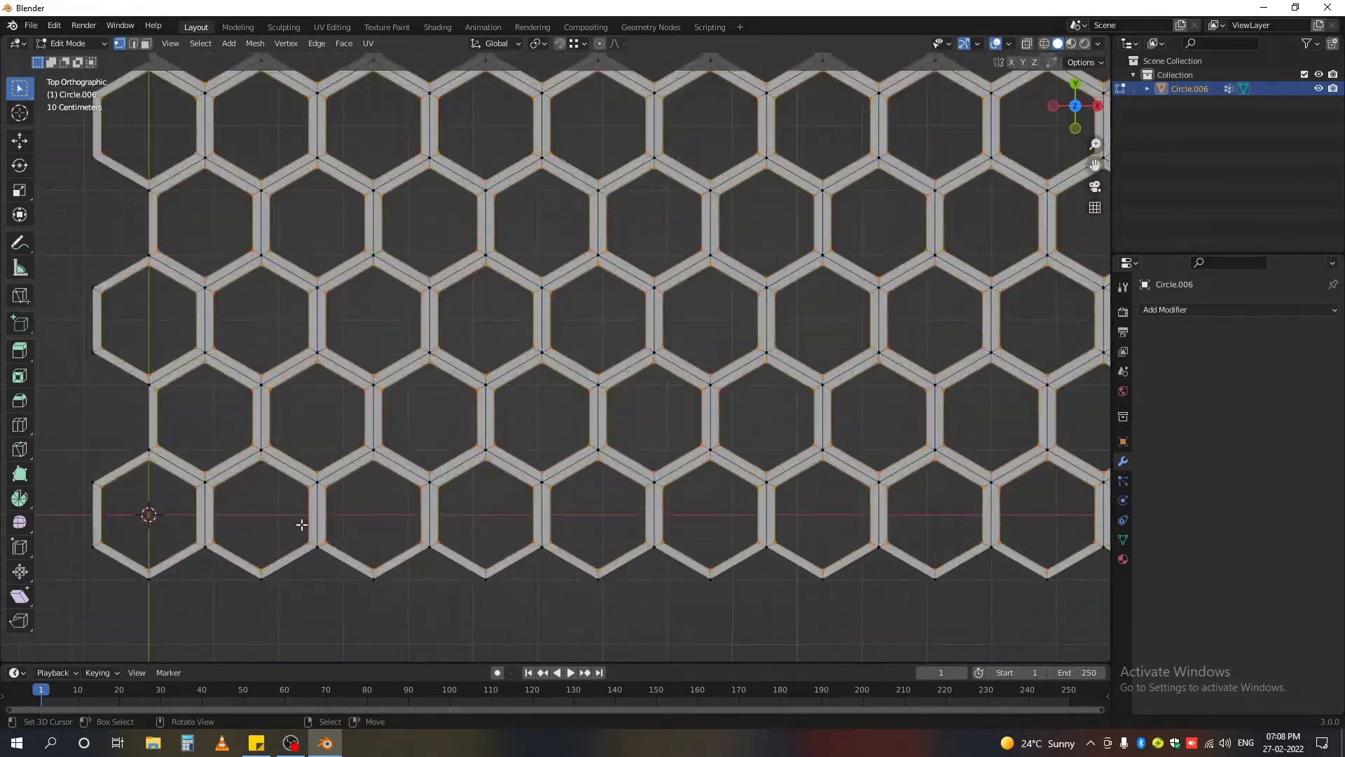
{"action": "scroll", "coordinate": [487, 520], "scroll_direction": "down", "scroll_amount": 6}
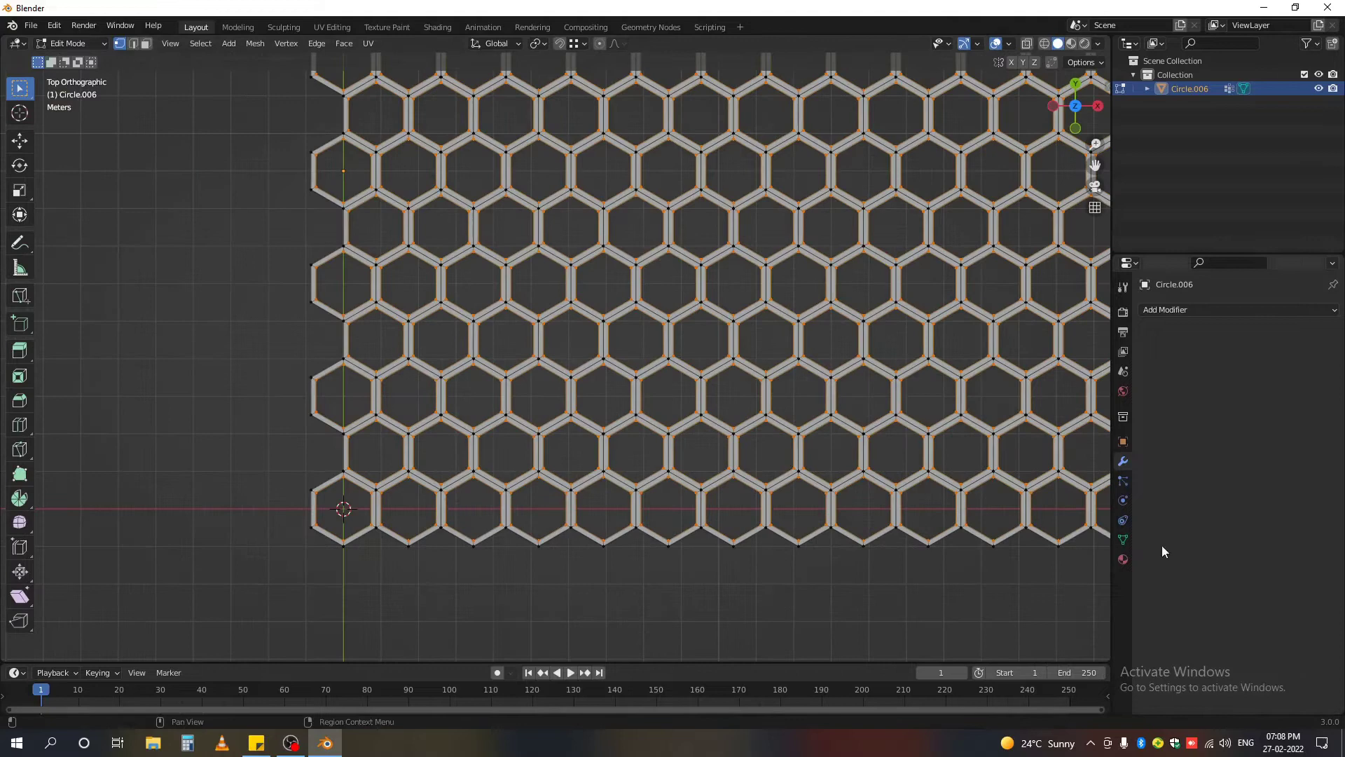
{"action": "left_click", "coordinate": [1123, 540]}
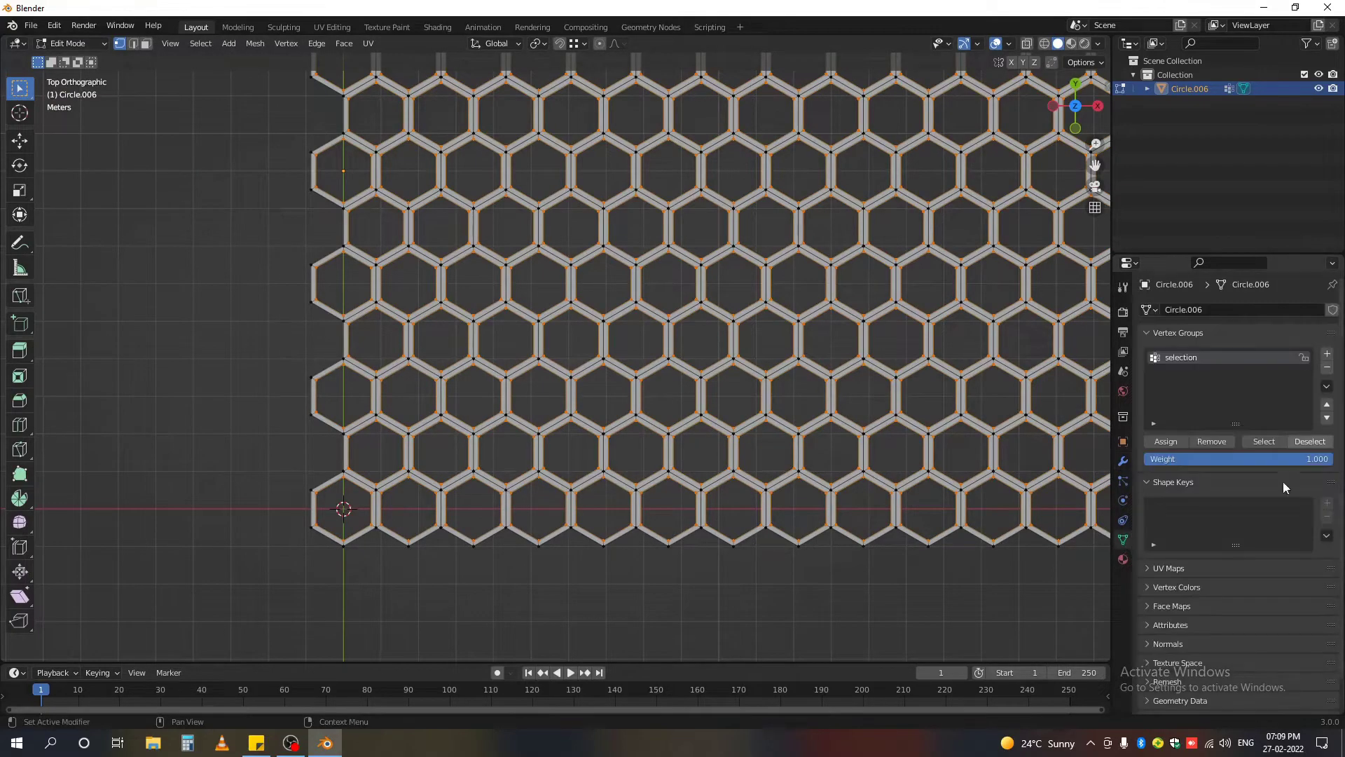
{"action": "key", "text": "Tab"}
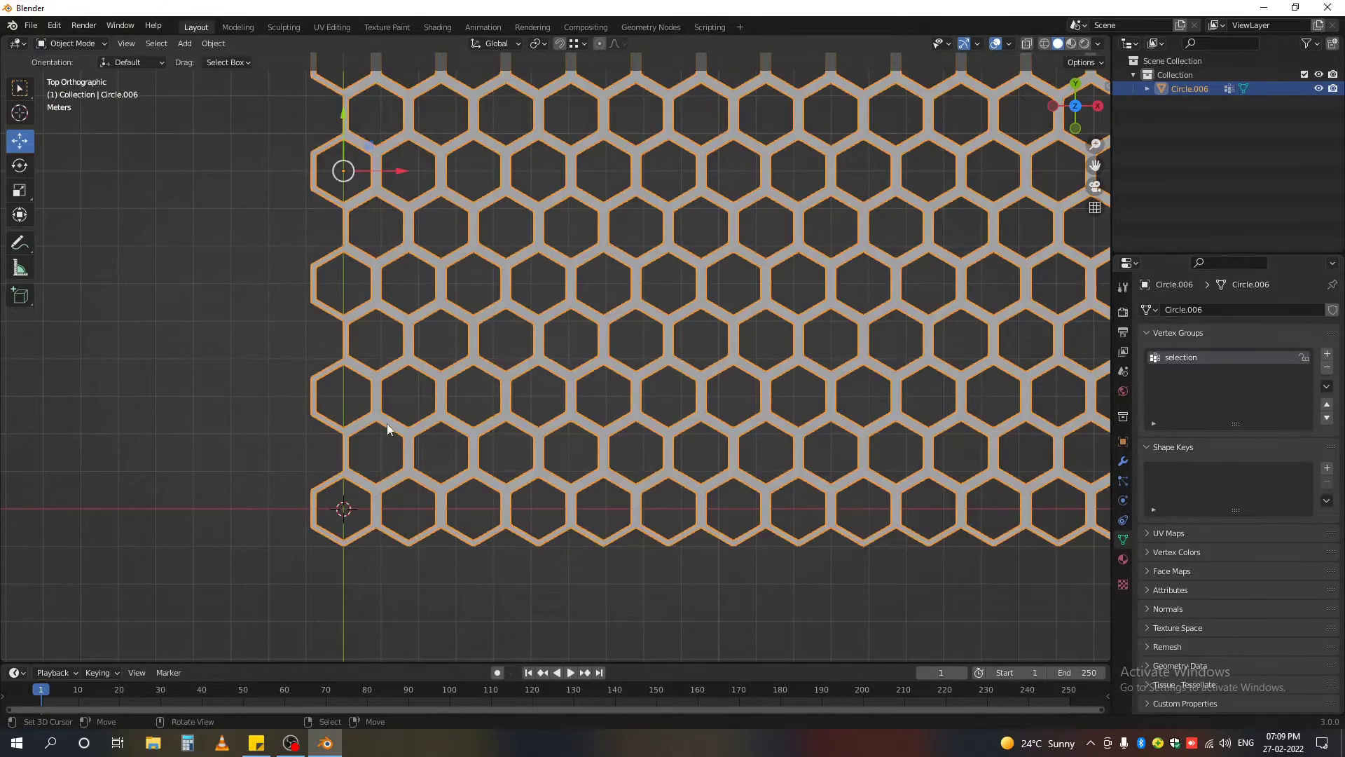
{"action": "left_click", "coordinate": [1326, 466]}
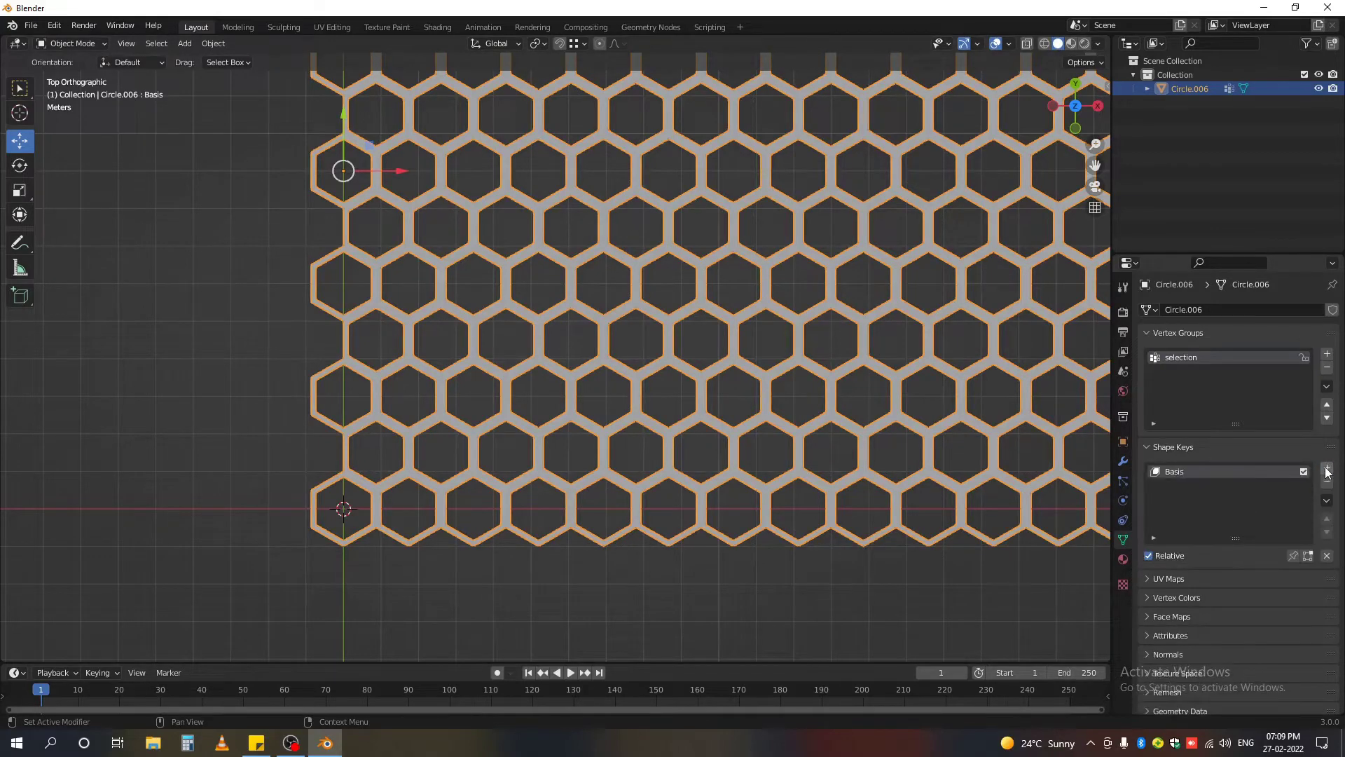
{"action": "left_click", "coordinate": [1327, 469]}
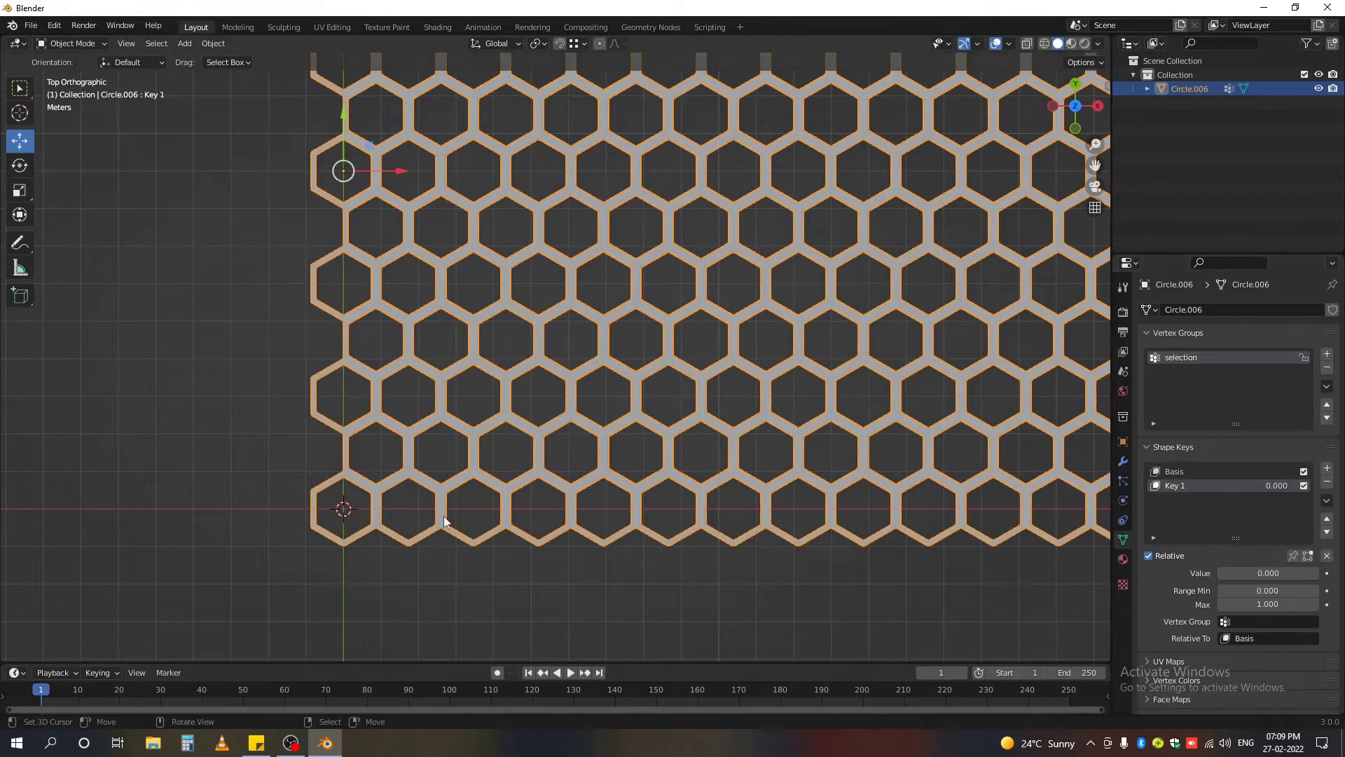
{"action": "scroll", "coordinate": [491, 484], "scroll_direction": "down", "scroll_amount": 2}
{"action": "key", "text": "Tab"}
Select only the 'selection' vertex group and set the pivot to Individual Origins.
{"action": "scroll", "coordinate": [492, 510], "scroll_direction": "up", "scroll_amount": 4}
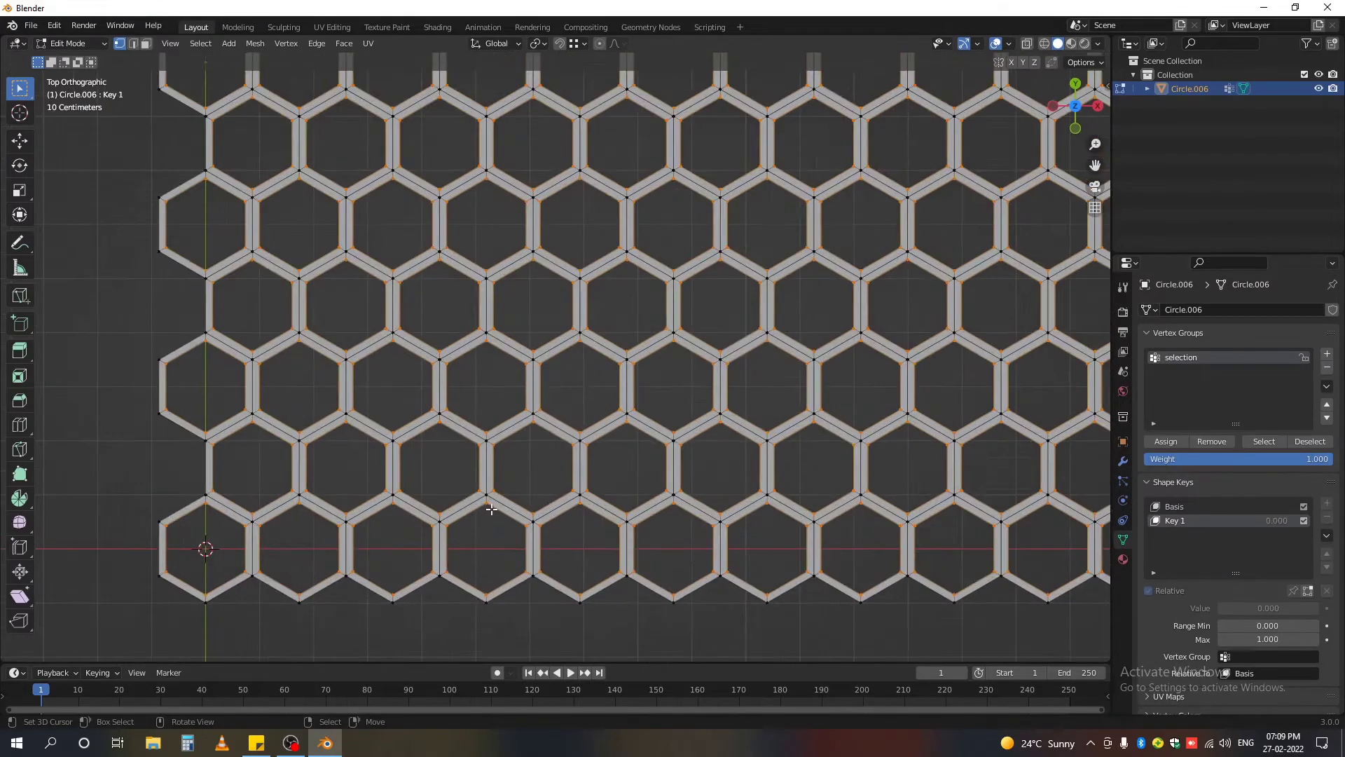
{"action": "scroll", "coordinate": [491, 510], "scroll_direction": "down", "scroll_amount": 5}
{"action": "key", "text": "alt+a"}
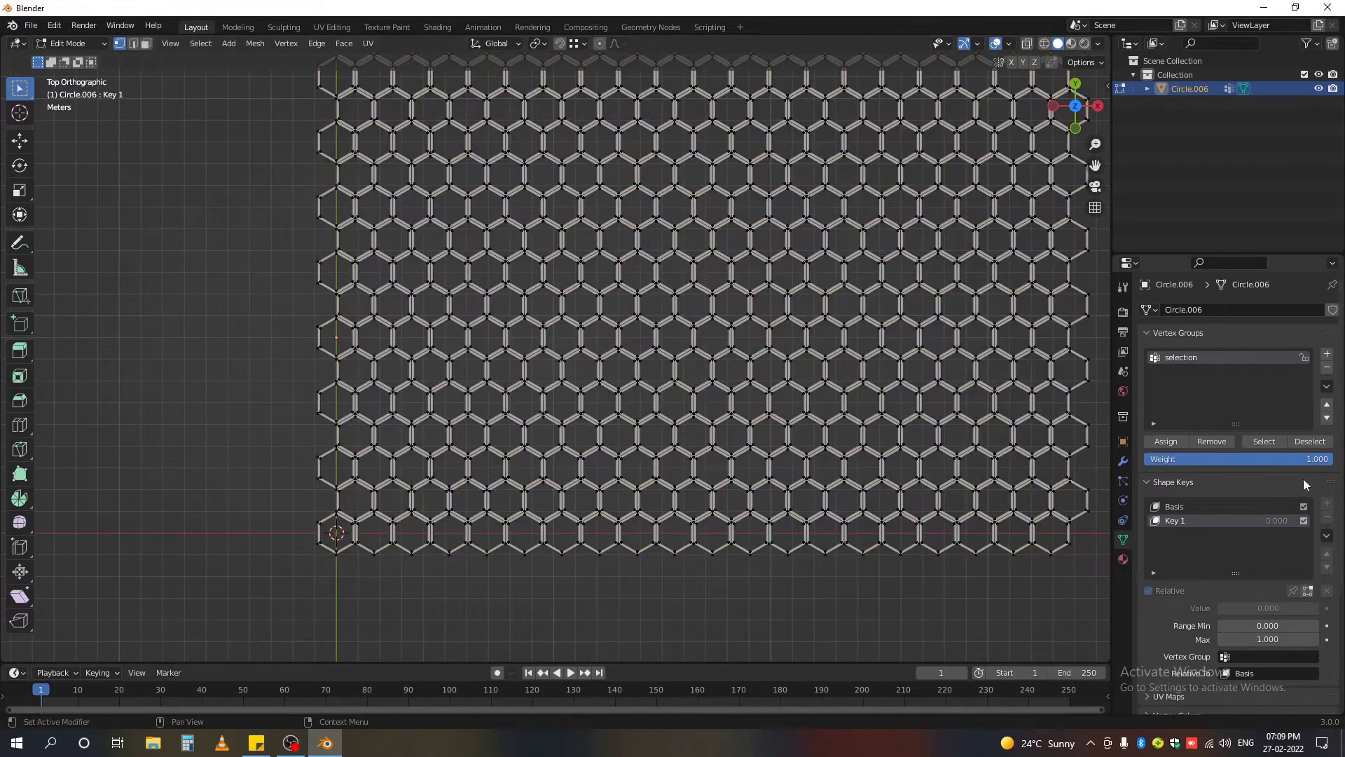
{"action": "left_click", "coordinate": [1276, 444]}
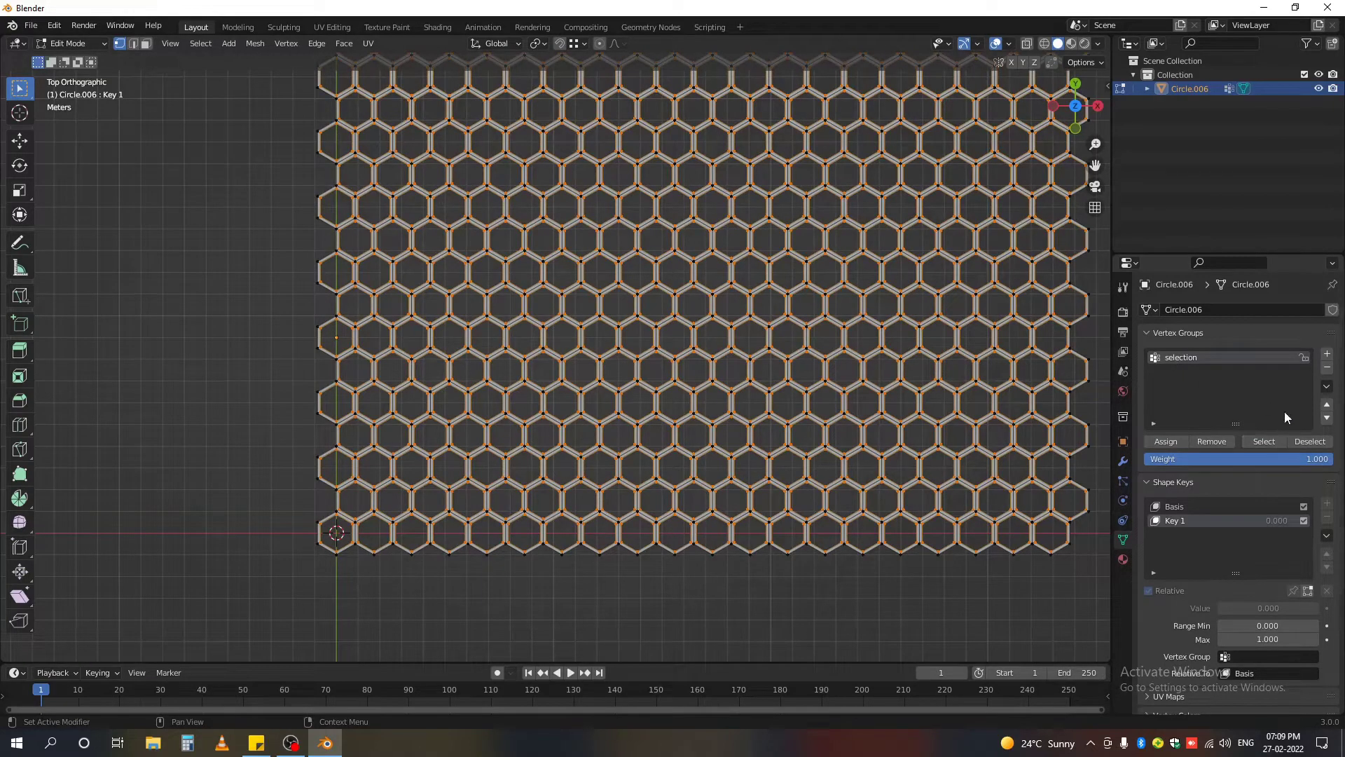
{"action": "left_click", "coordinate": [537, 44]}
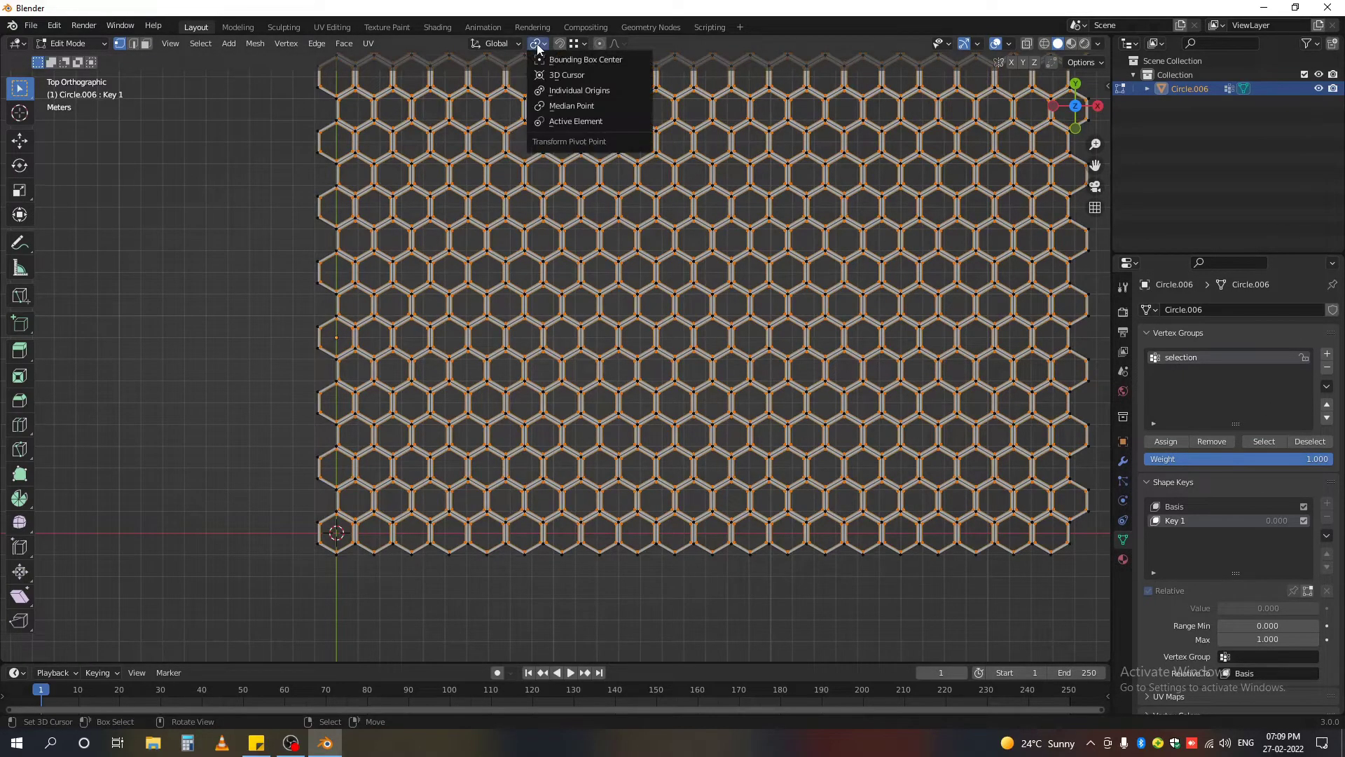
{"action": "left_click", "coordinate": [564, 91]}
Scale the inner rings to 0, then rescale them to 0.387 of their size.
{"action": "key", "text": "s"}
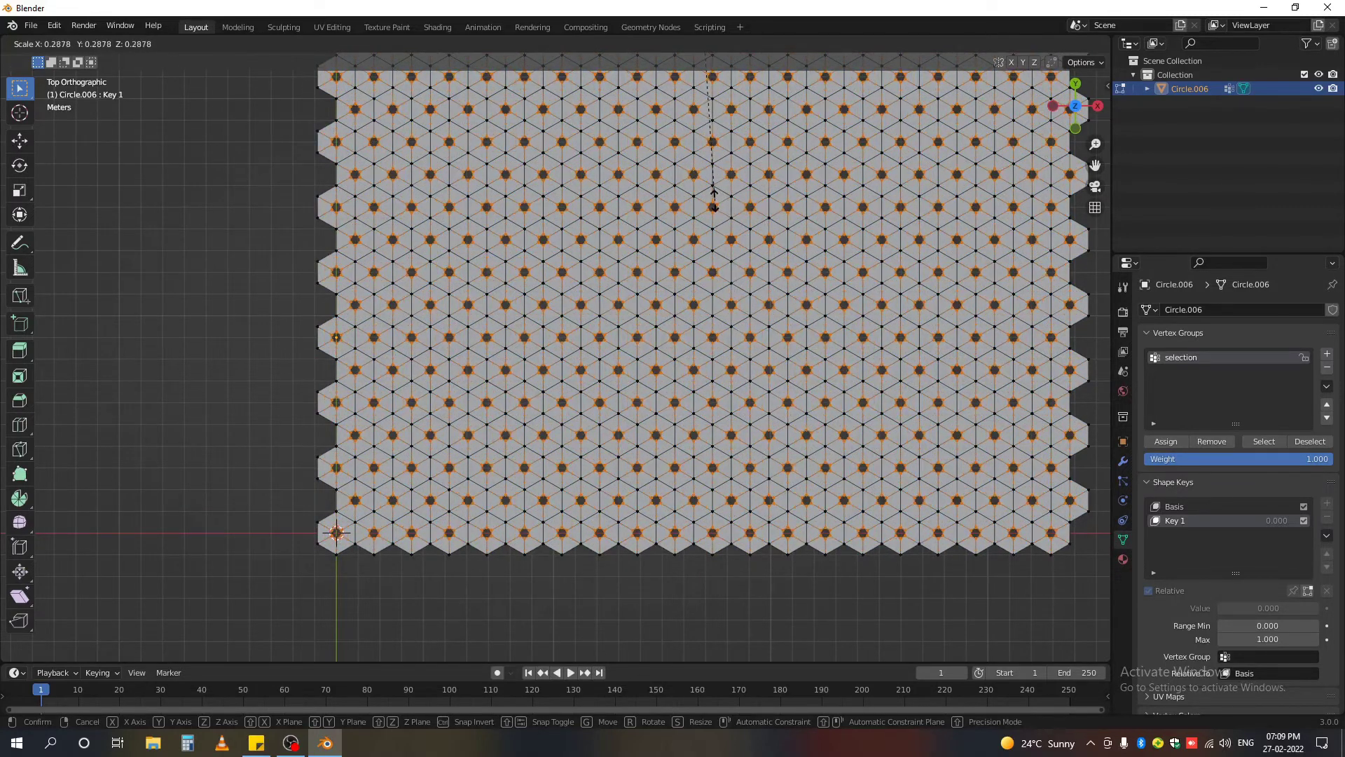
{"action": "type", "text": "0"}
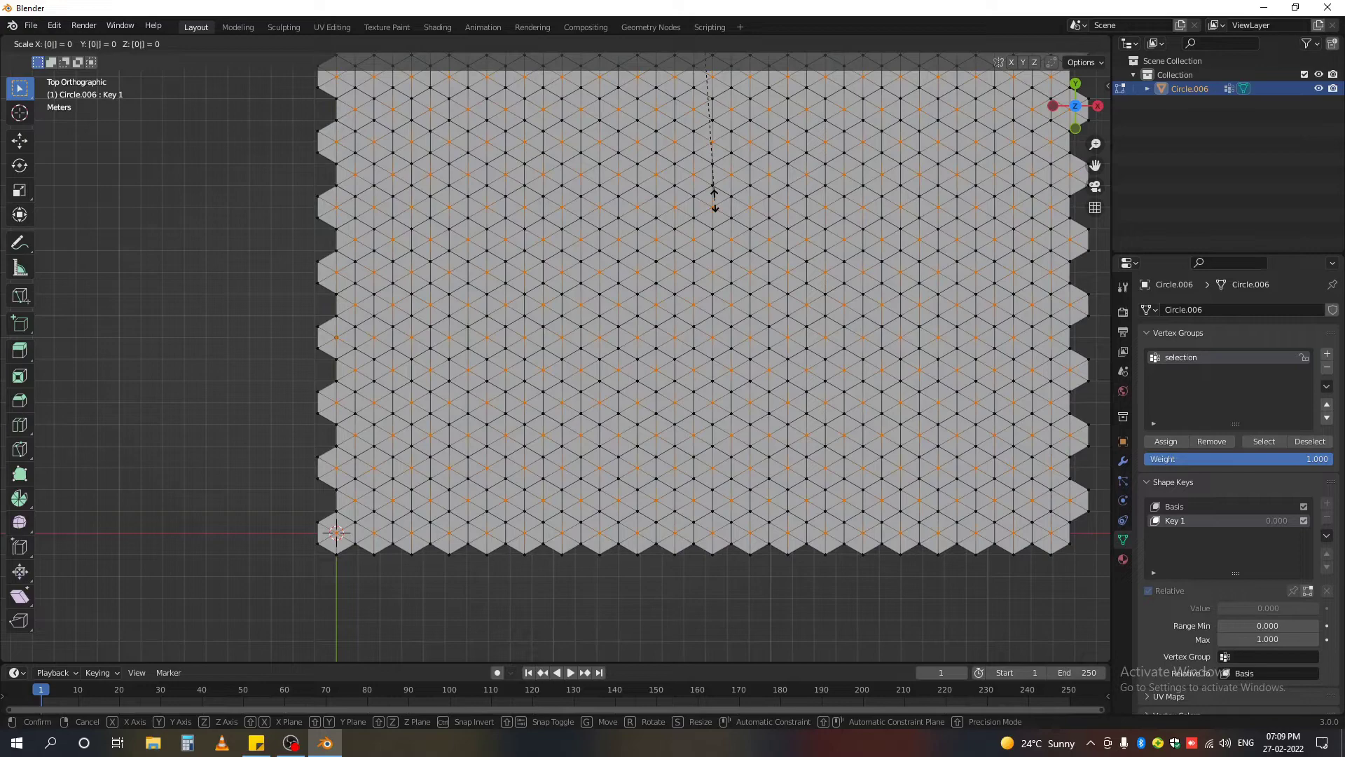
{"action": "key", "text": "Return"}
{"action": "key", "text": "s"}
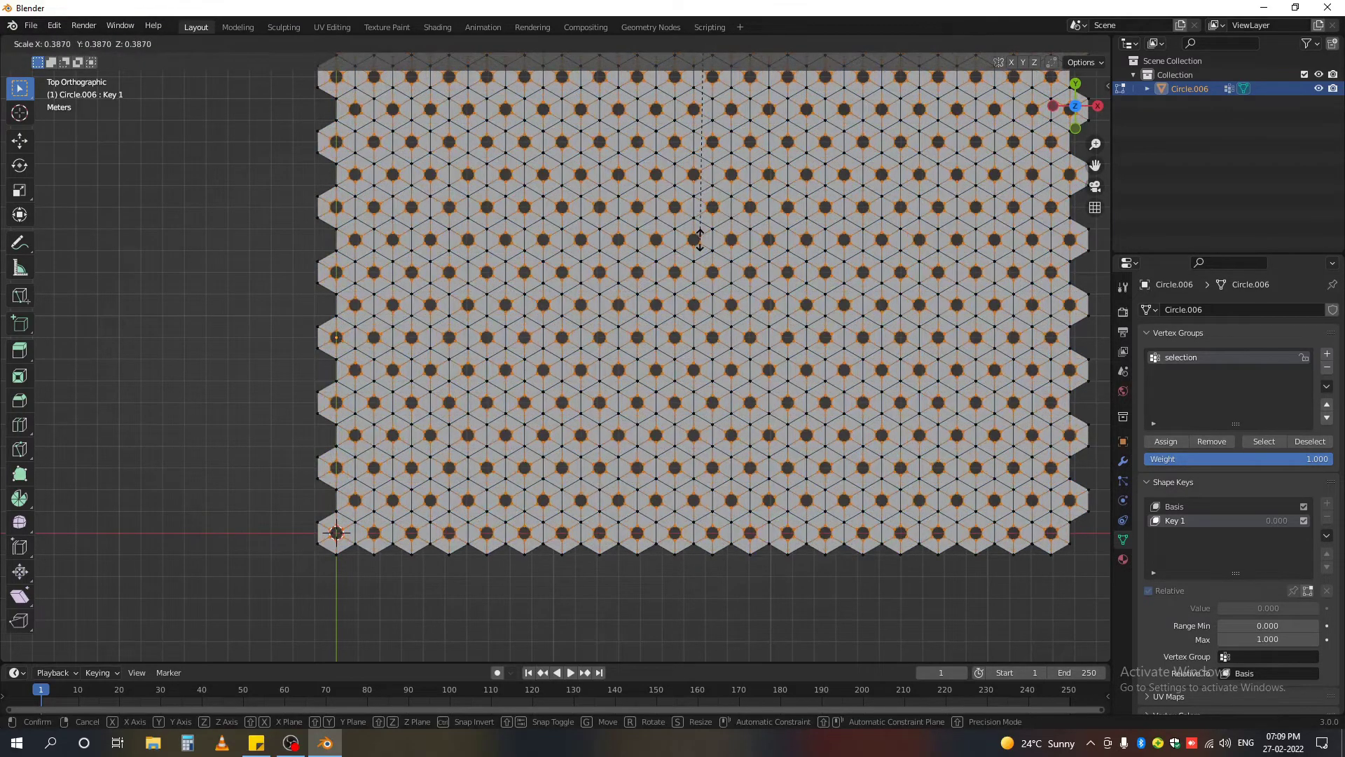
{"action": "left_click", "coordinate": [700, 239]}
{"action": "scroll", "coordinate": [587, 478], "scroll_direction": "up", "scroll_amount": 3}
{"action": "scroll", "coordinate": [595, 491], "scroll_direction": "down", "scroll_amount": 3}
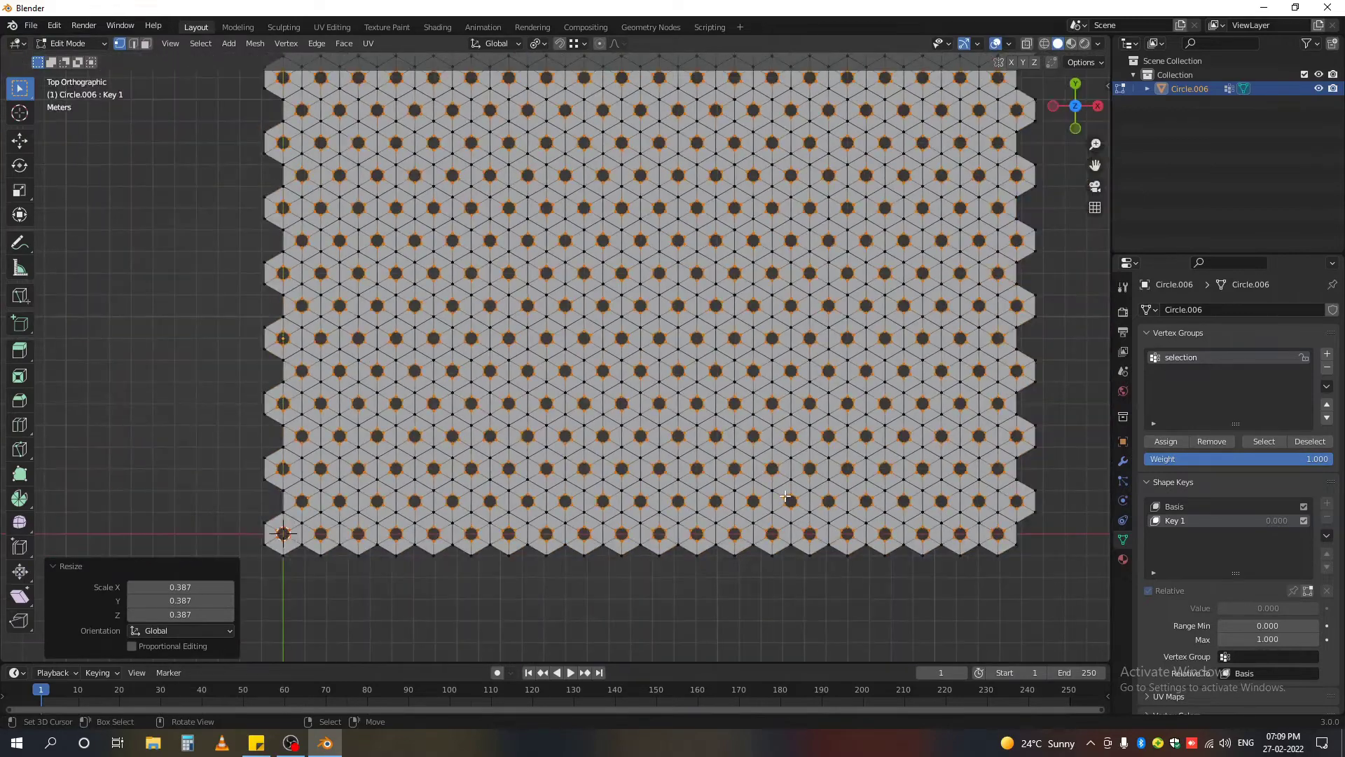
Return to Object Mode and preview Key 1 turning the hexagon holes into dots.
{"action": "key", "text": "Tab"}
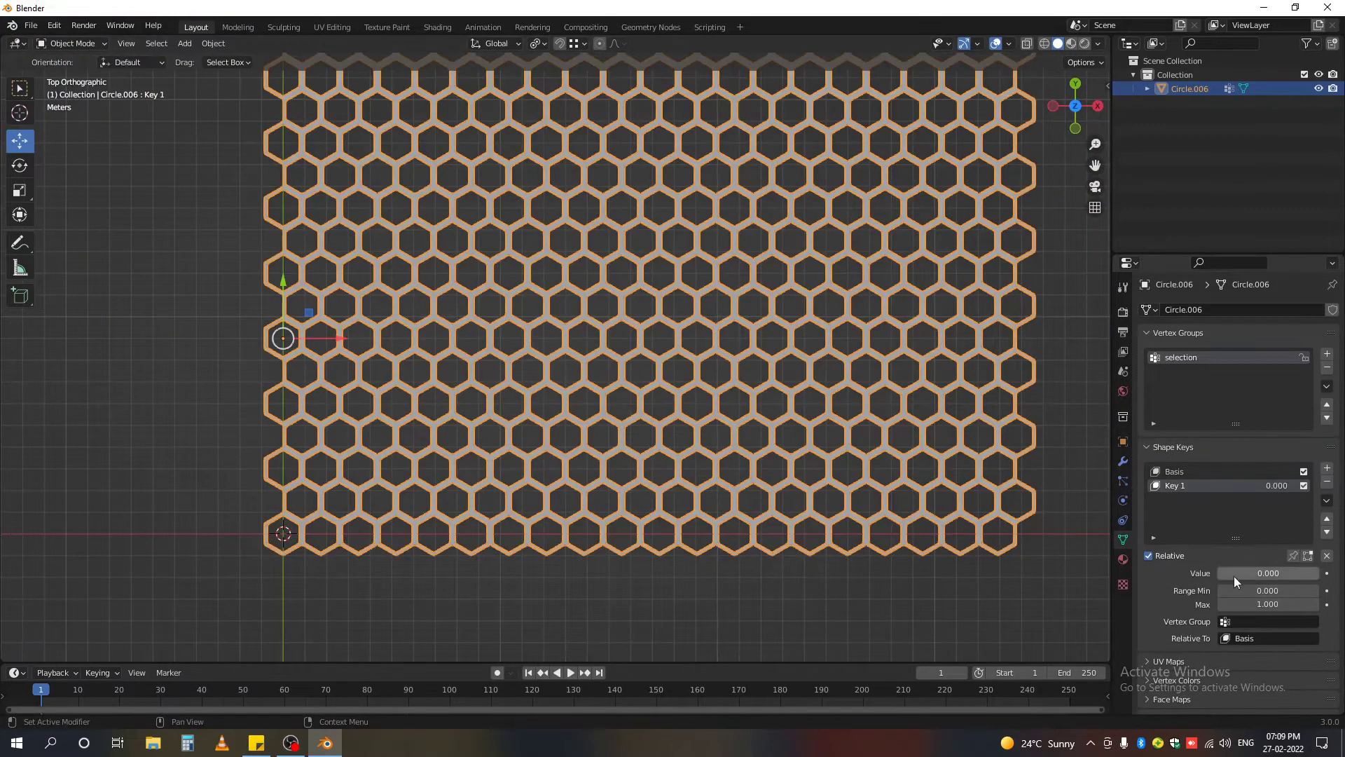
{"action": "mouse_move", "coordinate": [1234, 576]}
{"action": "left_mouse_down"}
{"action": "mouse_move", "coordinate": [1303, 576]}
{"action": "mouse_move", "coordinate": [1234, 573]}
{"action": "left_mouse_up"}
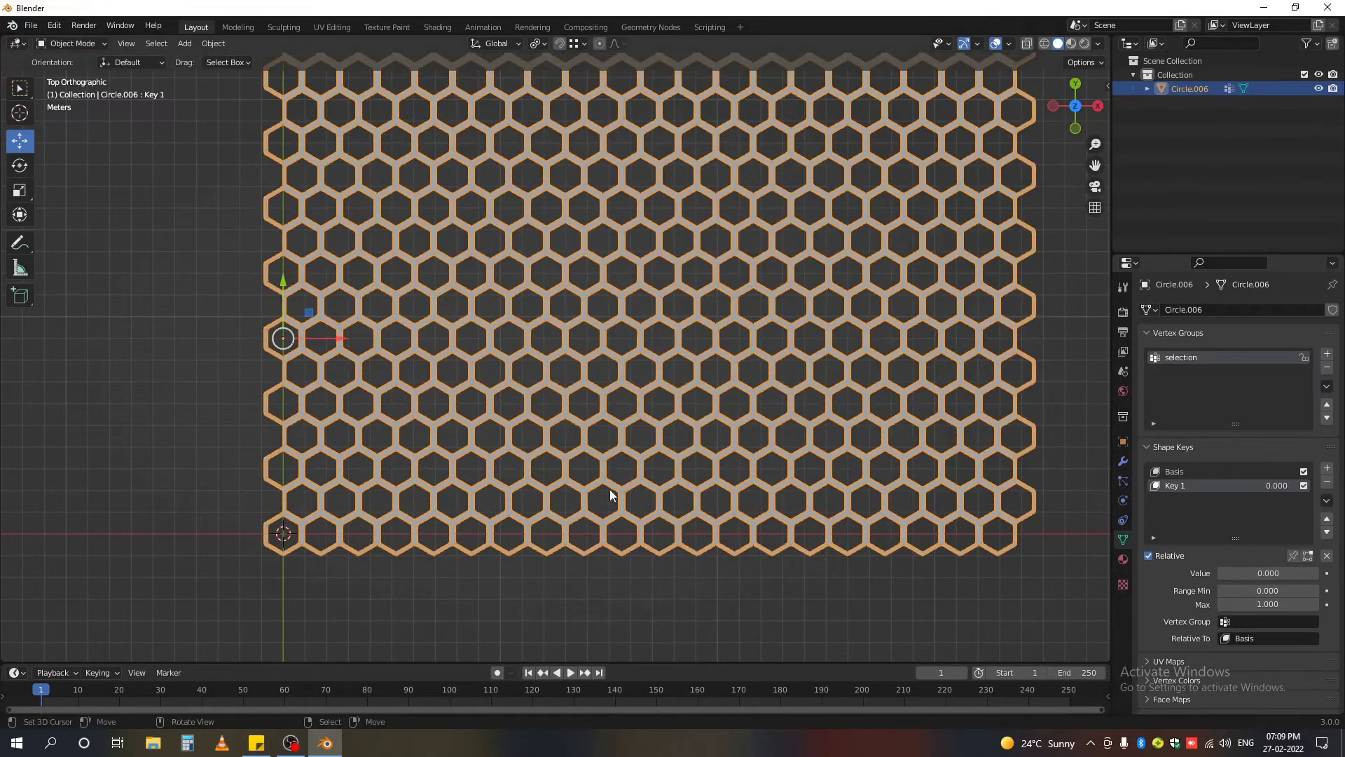
{"action": "scroll", "coordinate": [611, 495], "scroll_direction": "down", "scroll_amount": 6}
{"action": "scroll", "coordinate": [600, 444], "scroll_direction": "up", "scroll_amount": 3}
{"action": "scroll", "coordinate": [621, 448], "scroll_direction": "down", "scroll_amount": 2}
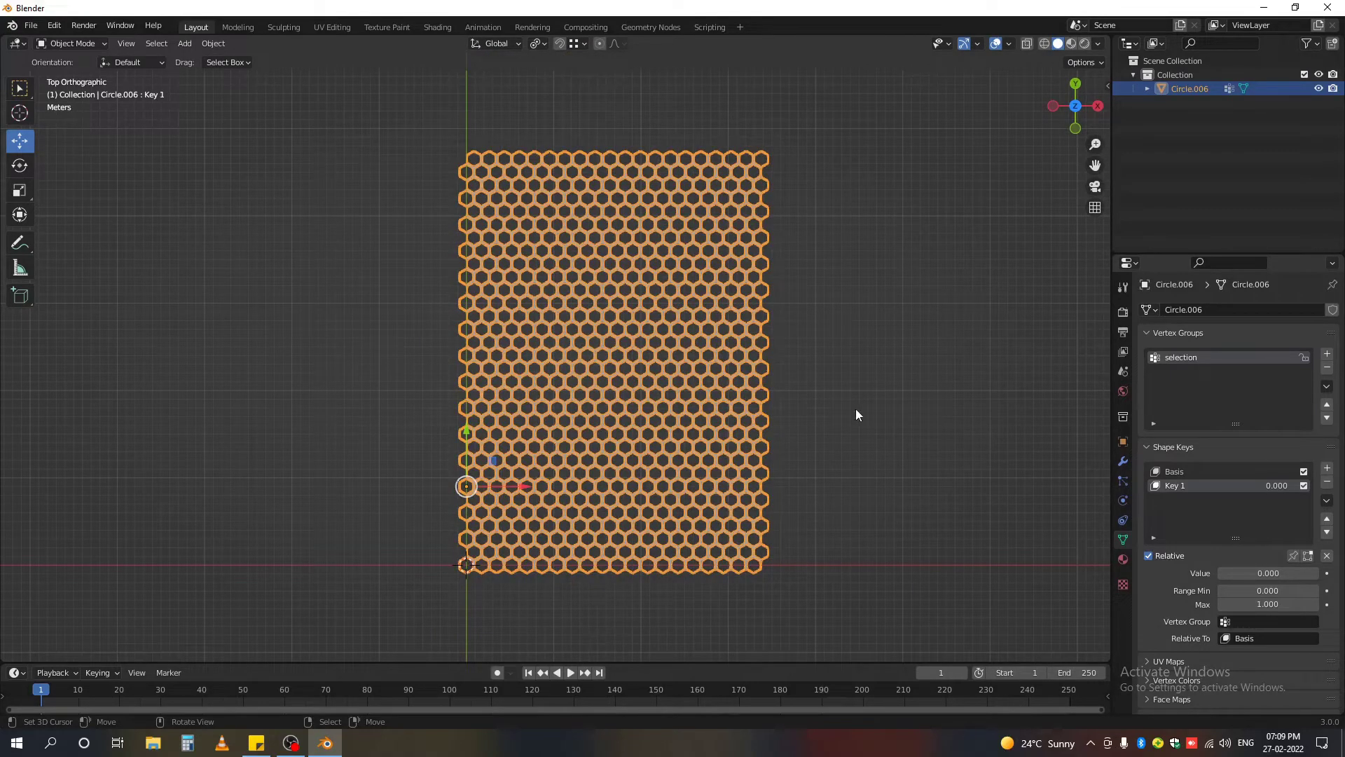
Add a new vertex group 'Group' and assign all panel vertices to it.
{"action": "left_click", "coordinate": [1327, 355]}
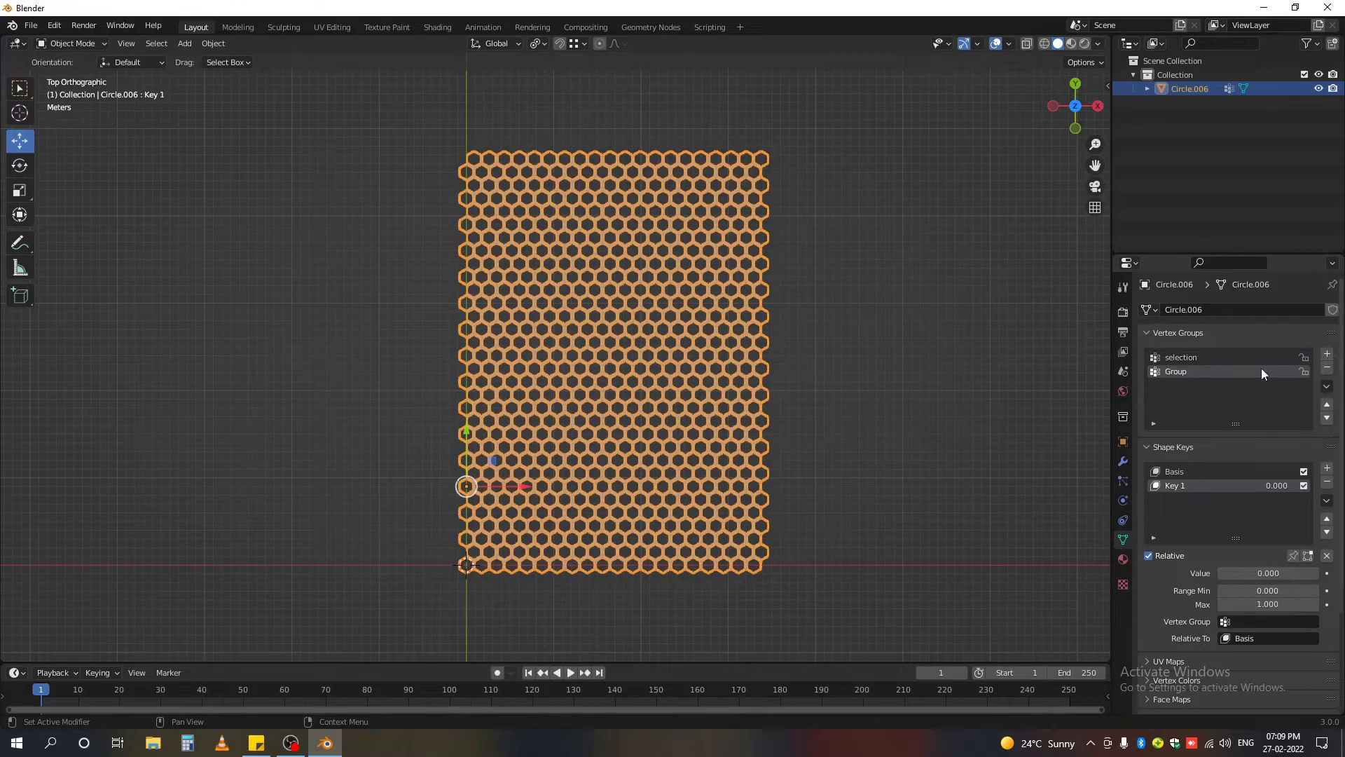
{"action": "key", "text": "Tab"}
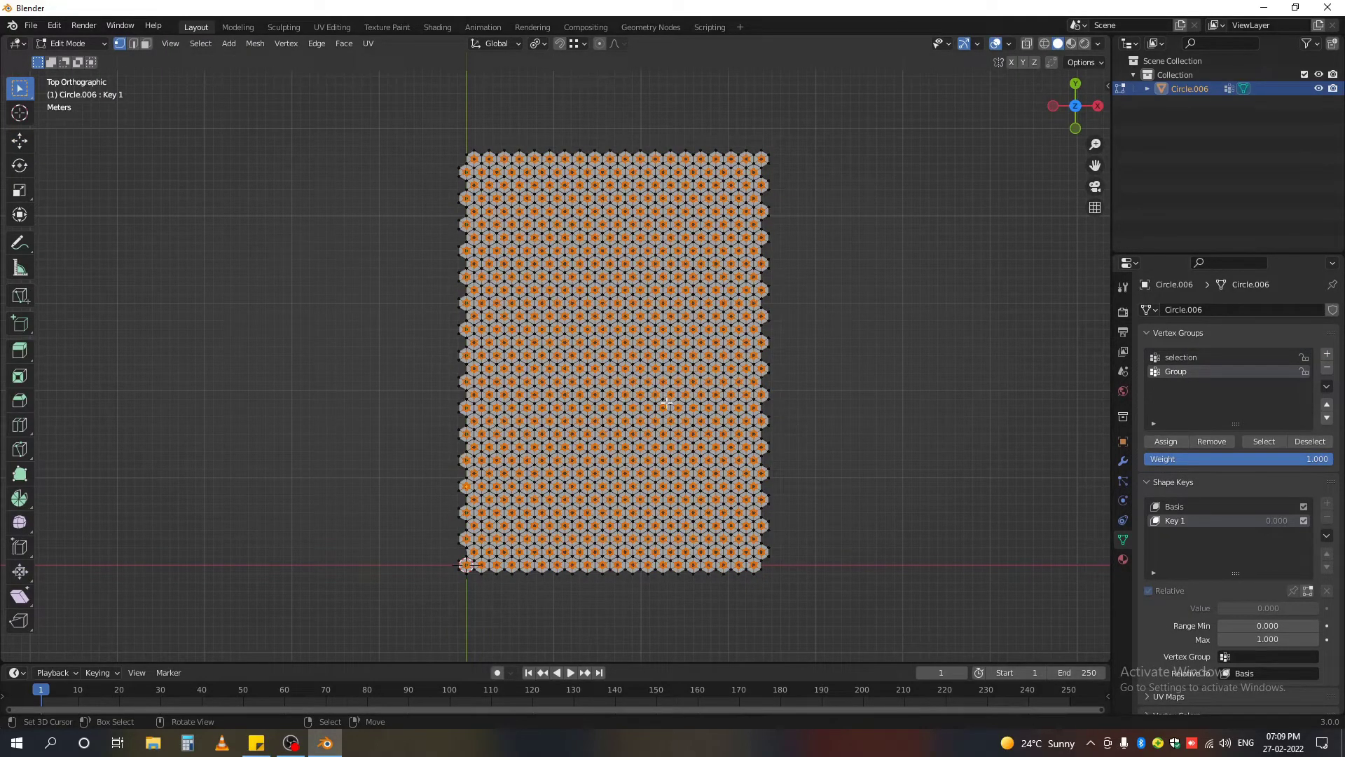
{"action": "key", "text": "a"}
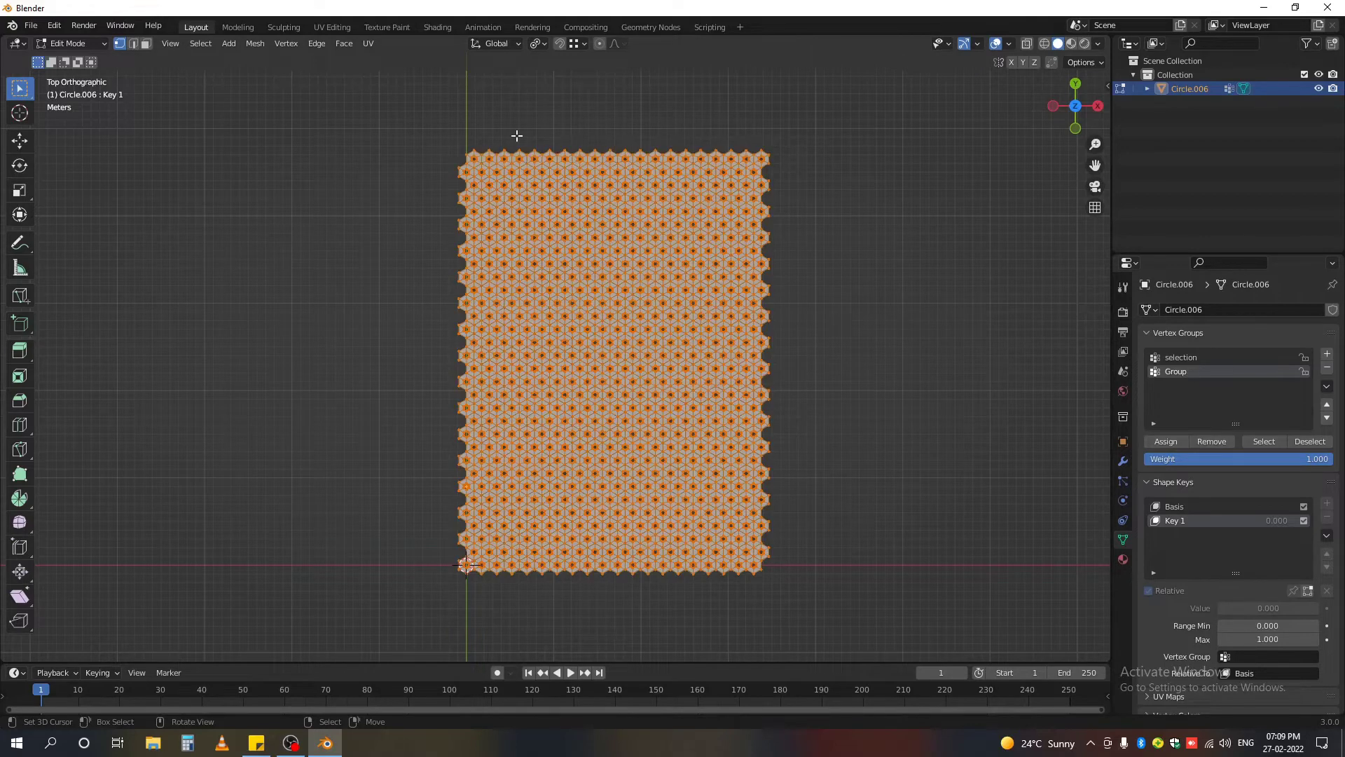
{"action": "left_click", "coordinate": [1159, 443]}
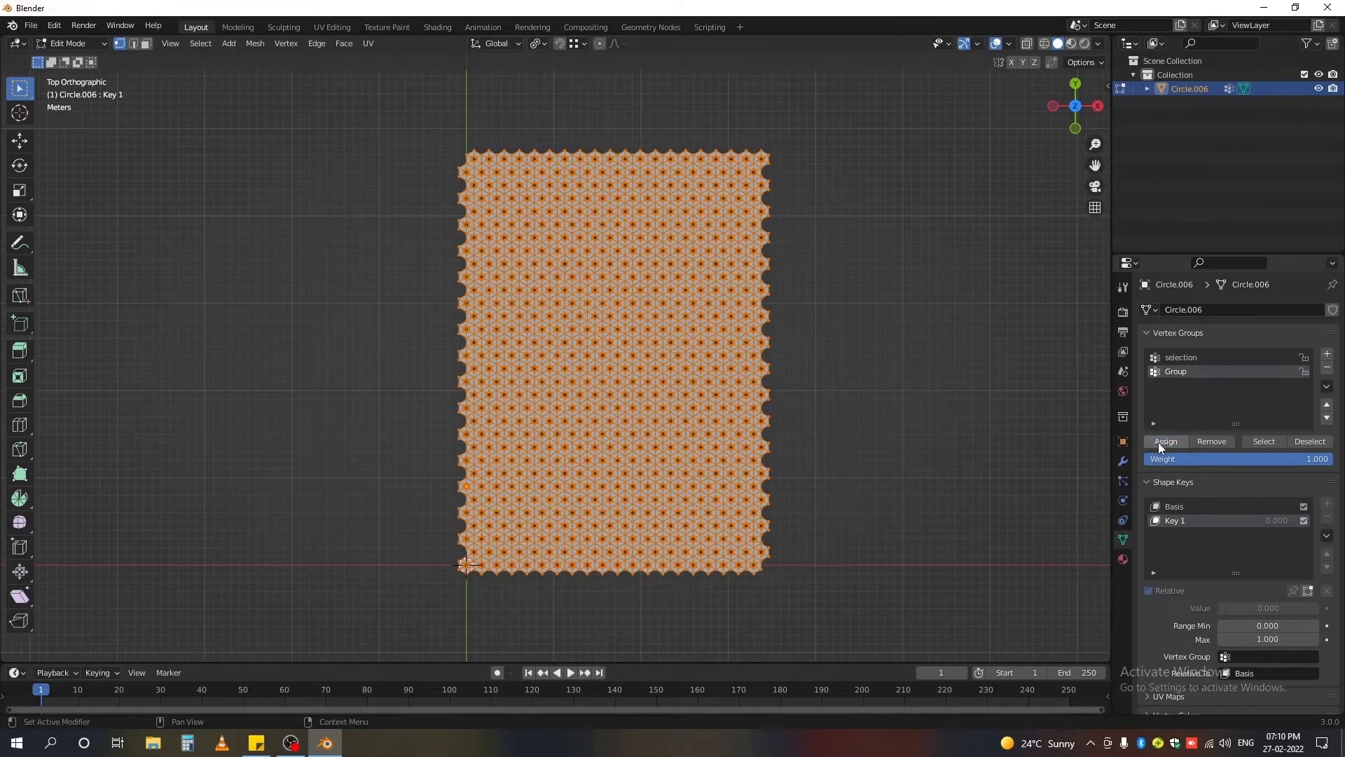
{"action": "key", "text": "Tab"}
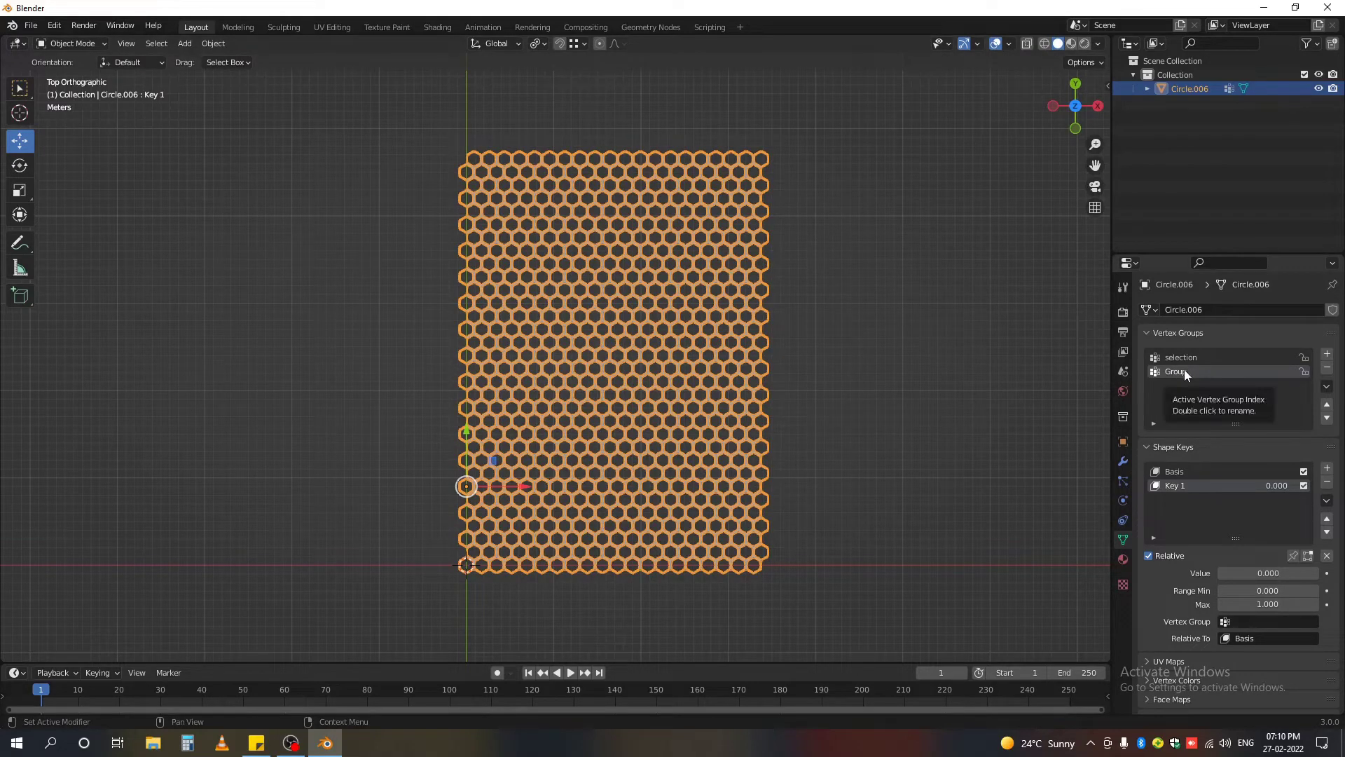
In Weight Paint mode, invert Group's weights so the panel reads zero weight.
{"action": "left_click", "coordinate": [67, 43]}
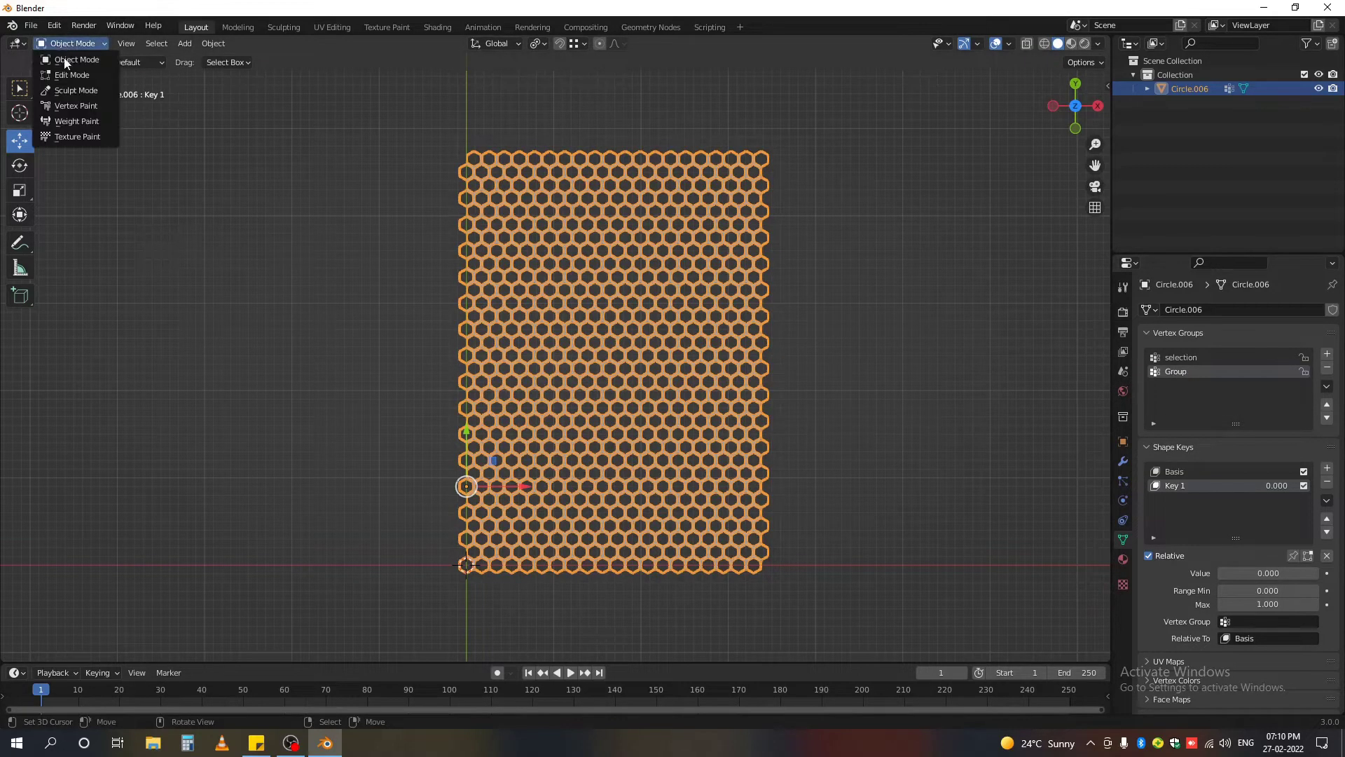
{"action": "left_click", "coordinate": [65, 122]}
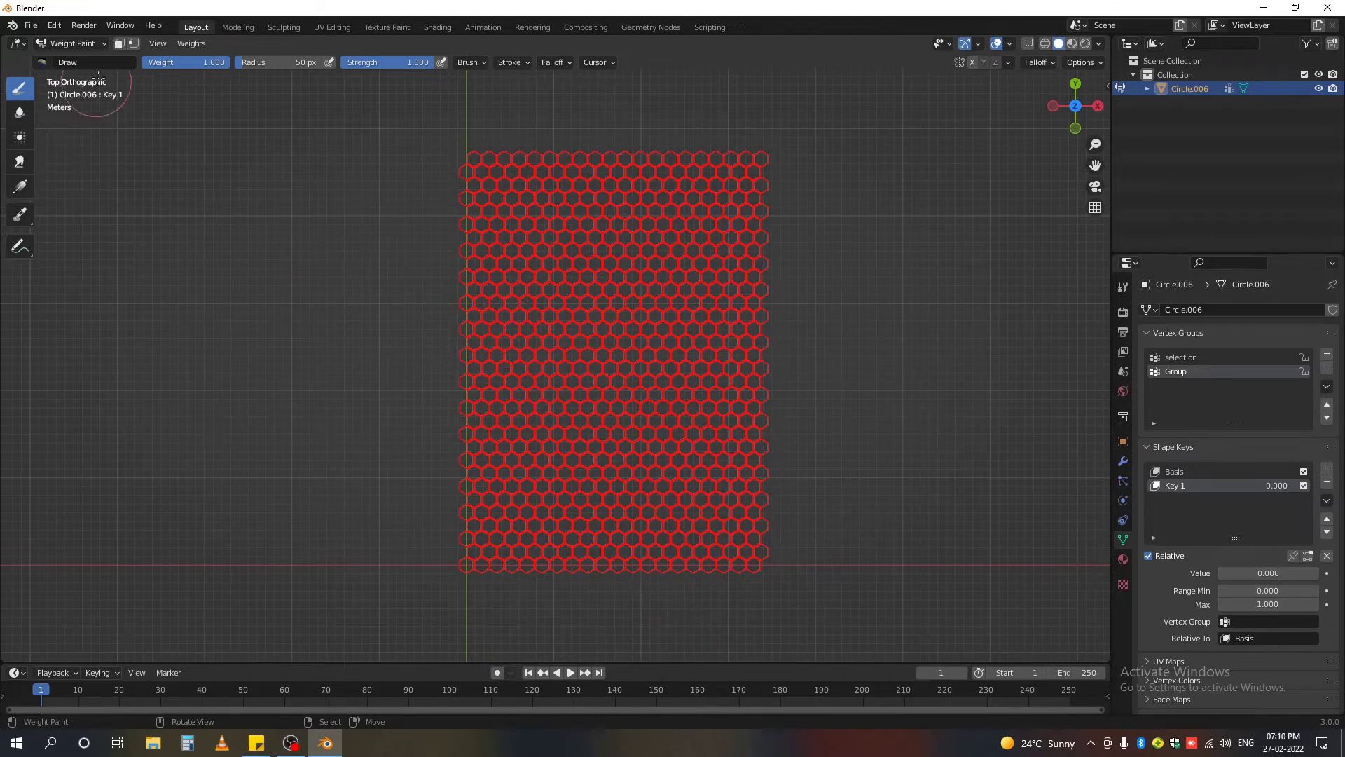
{"action": "left_click", "coordinate": [187, 43]}
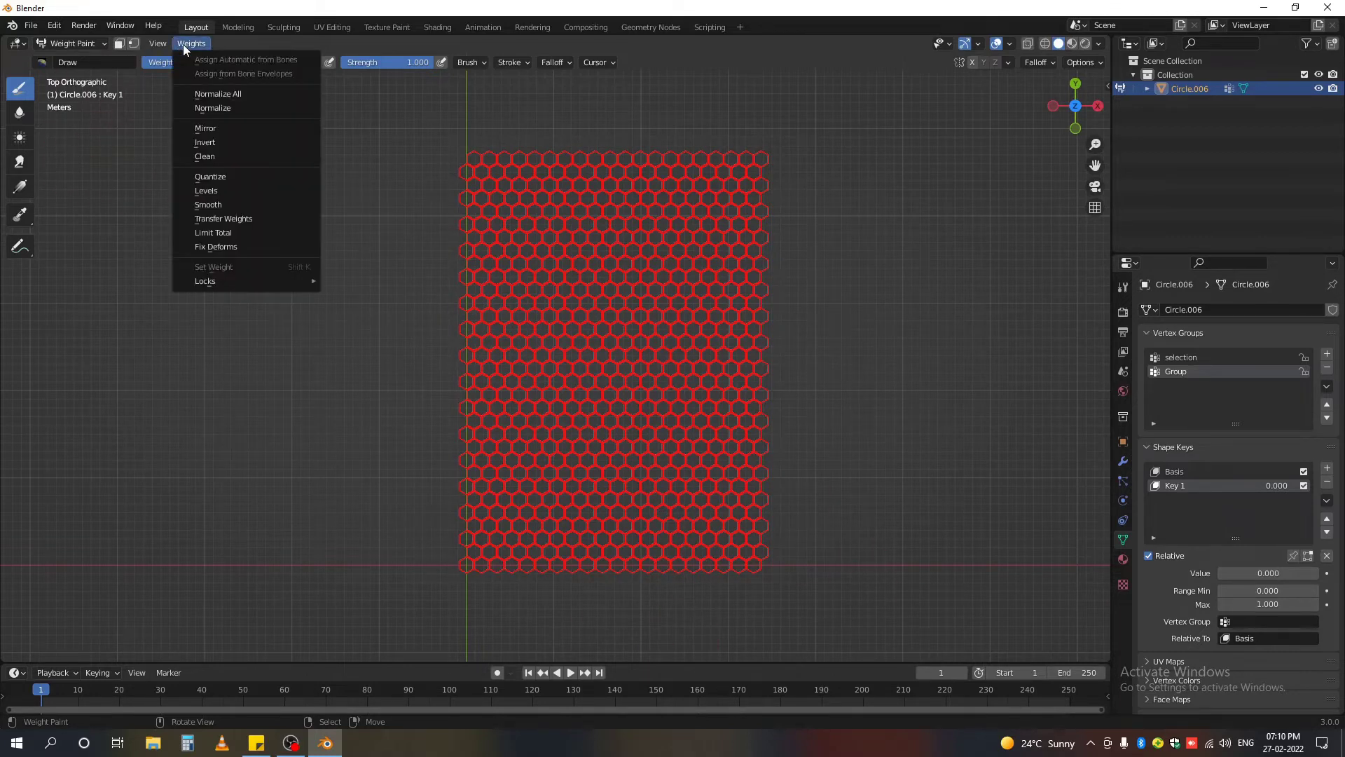
{"action": "left_click", "coordinate": [204, 142]}
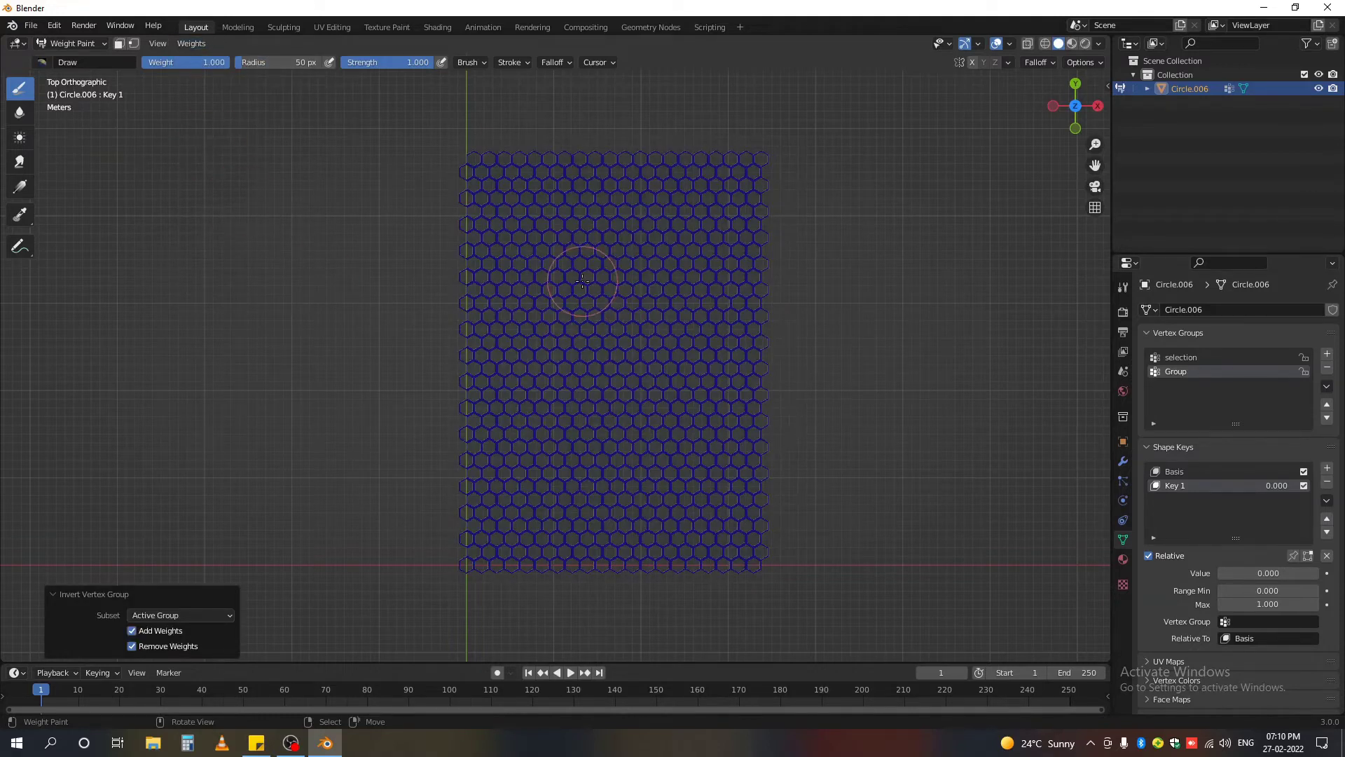
Choose the weight Gradient tool, undo a trial linear gradient, and set it to Radial.
{"action": "left_click", "coordinate": [20, 186]}
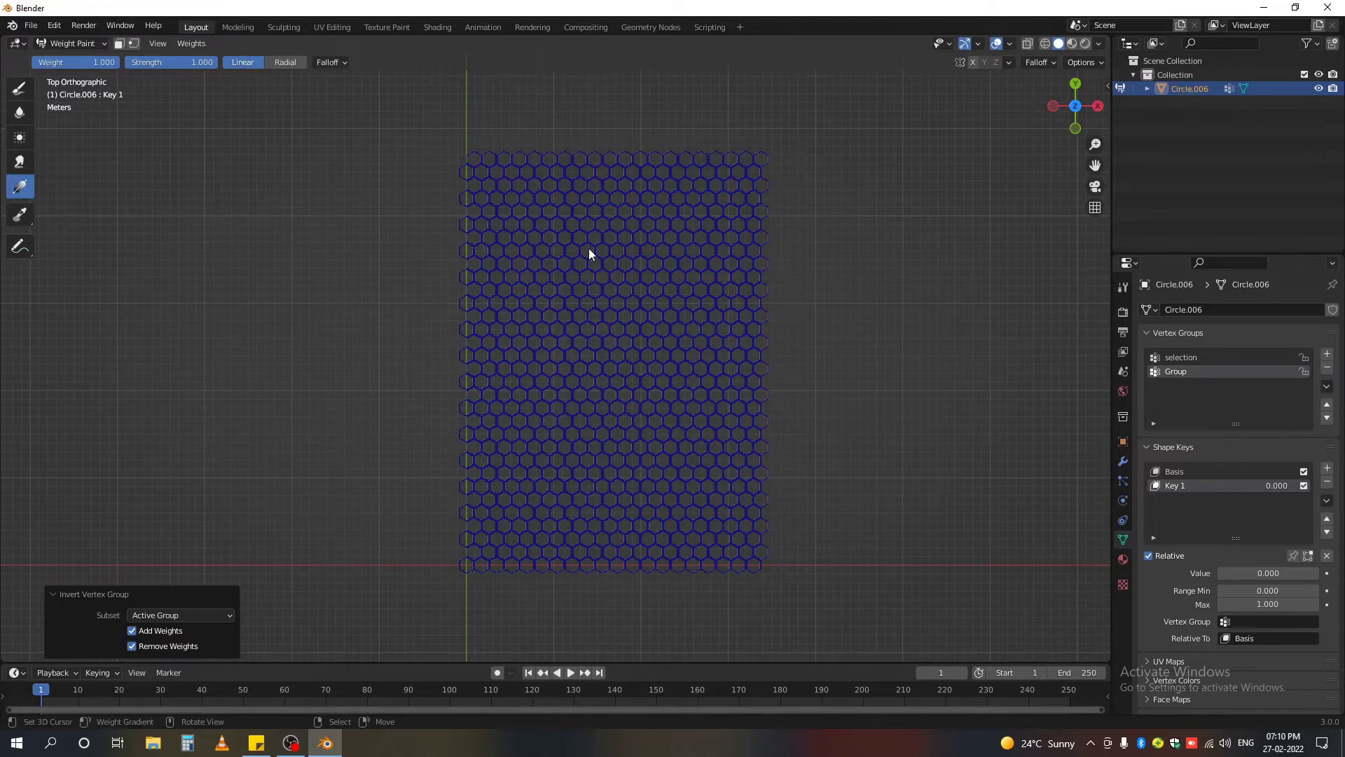
{"action": "left_click_drag", "start_coordinate": [598, 254], "coordinate": [616, 417]}
{"action": "key", "text": "ctrl+z"}
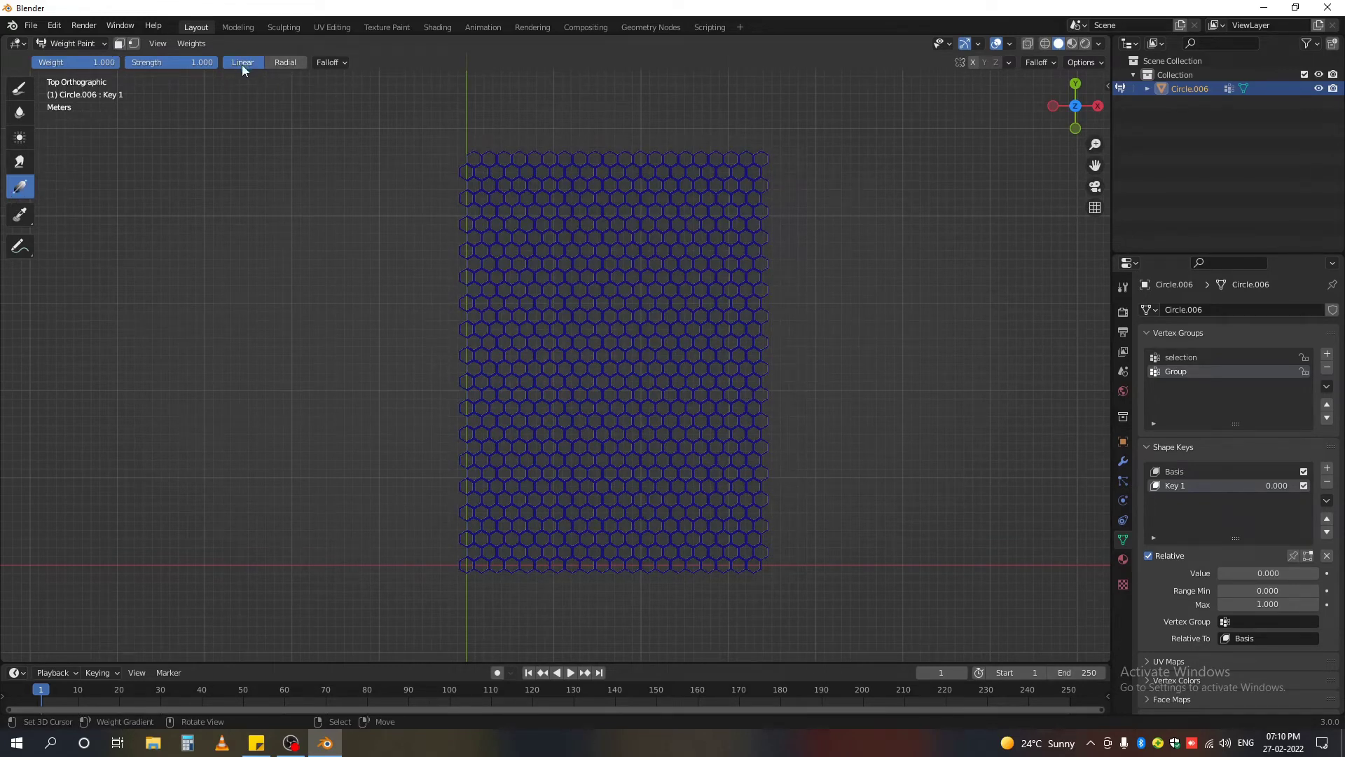
{"action": "left_click", "coordinate": [285, 64]}
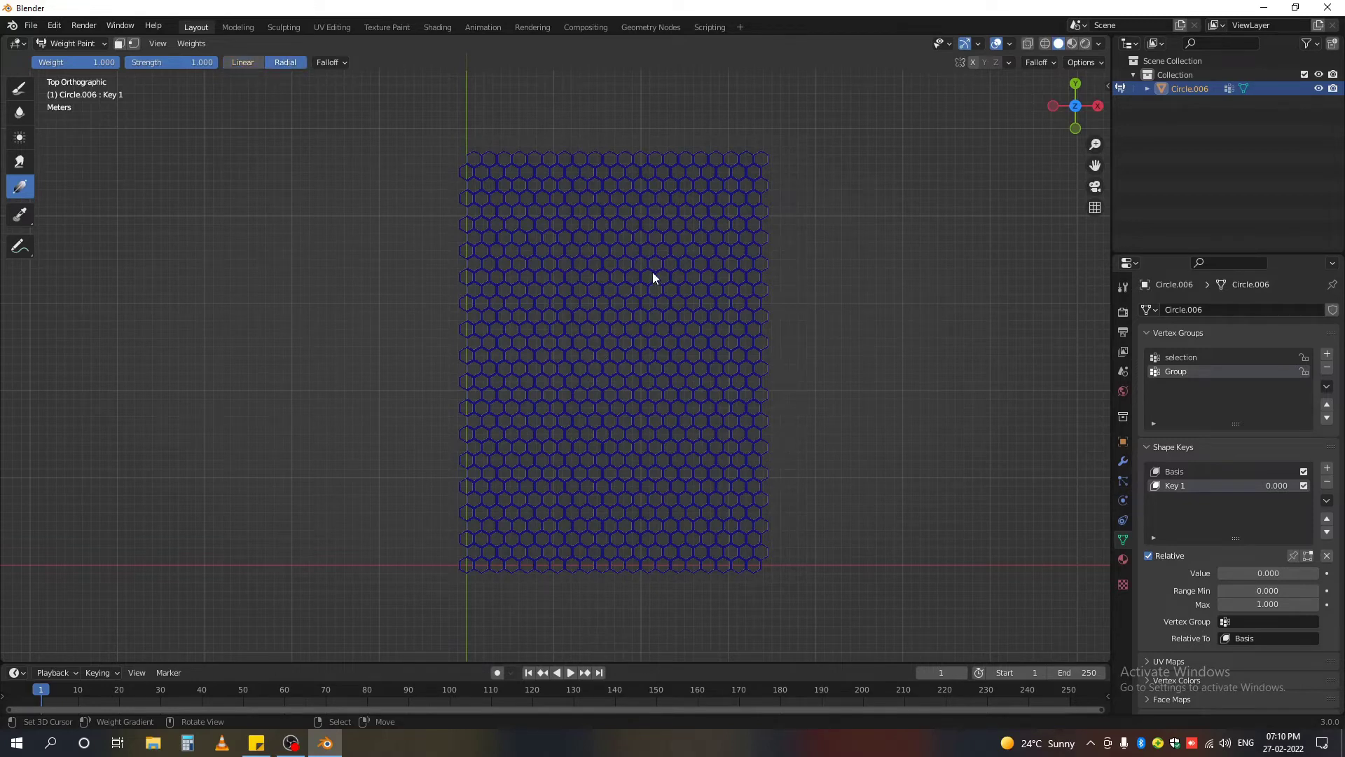
Paint four radial weight spots: top right, lower left, lower right and upper left.
{"action": "left_click_drag", "start_coordinate": [671, 247], "coordinate": [784, 368]}
{"action": "left_click_drag", "start_coordinate": [522, 483], "coordinate": [559, 588]}
{"action": "left_click_drag", "start_coordinate": [672, 443], "coordinate": [749, 509]}
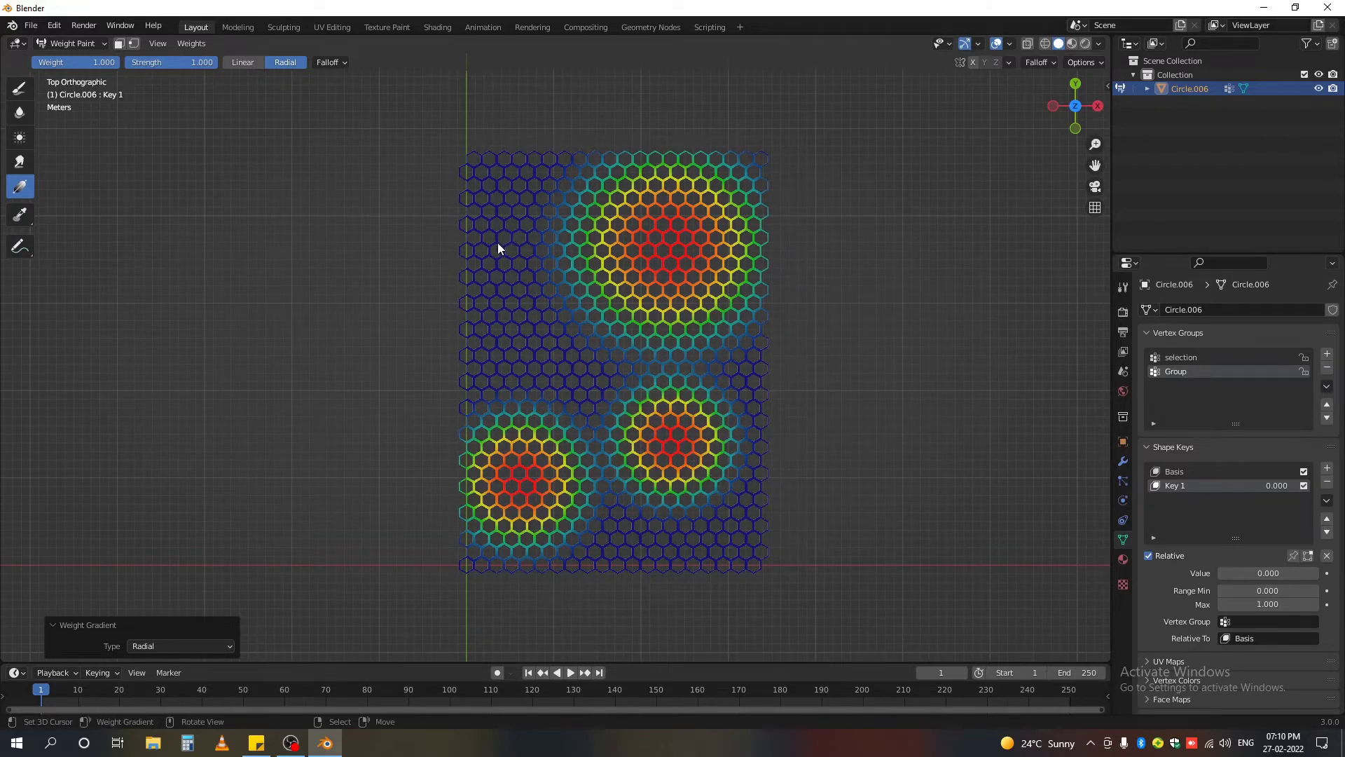
{"action": "left_click_drag", "start_coordinate": [498, 244], "coordinate": [426, 169]}
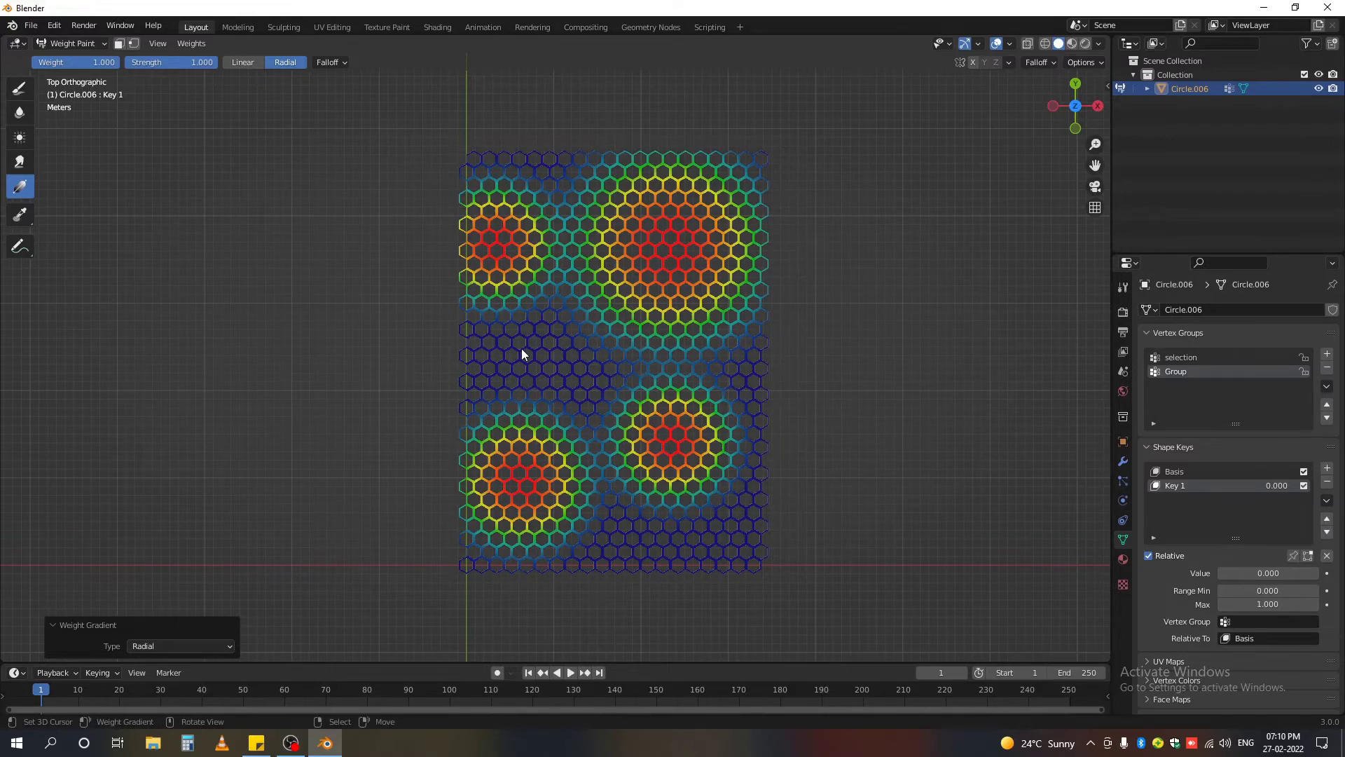
{"action": "key", "text": "Tab"}
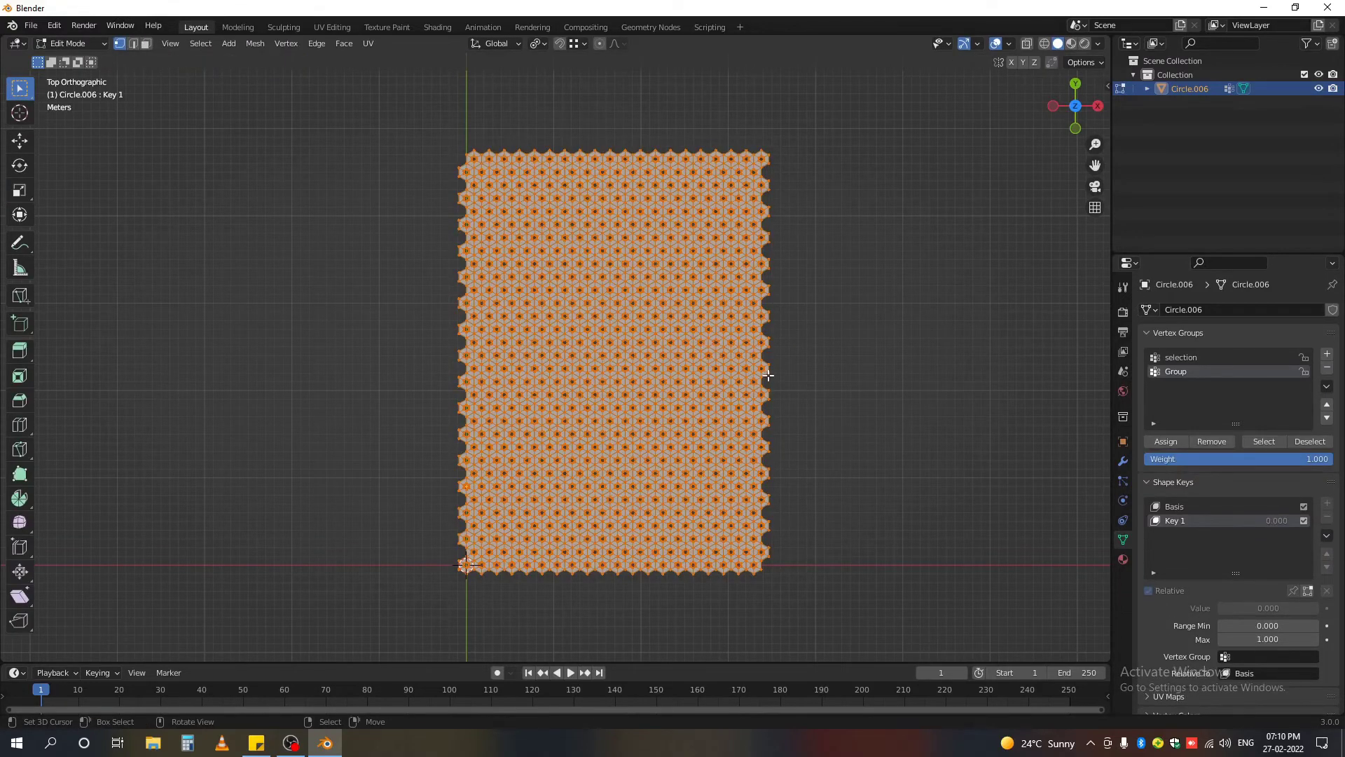
In Object Mode, set Key 1's vertex group to Group and raise its value to 1.000.
{"action": "key", "text": "Tab"}
{"action": "left_click", "coordinate": [70, 43]}
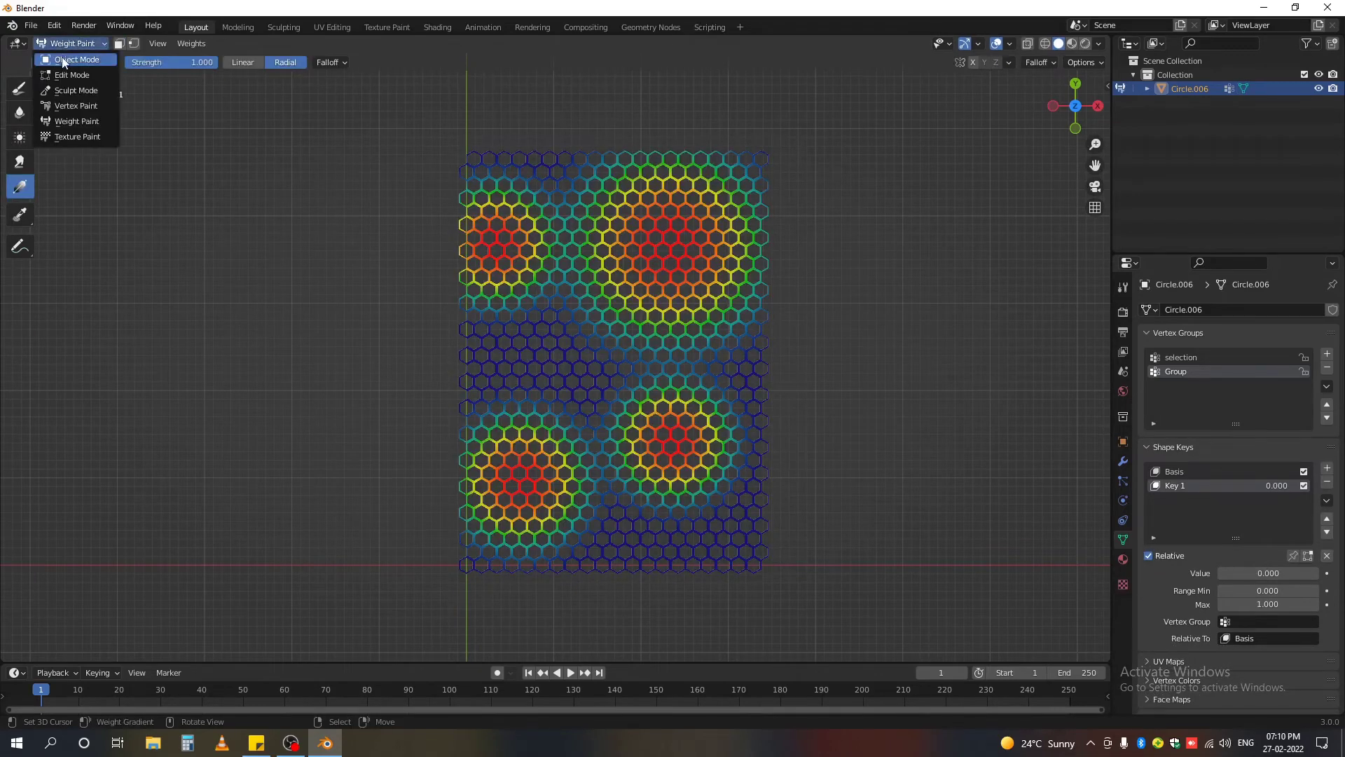
{"action": "left_click", "coordinate": [66, 53]}
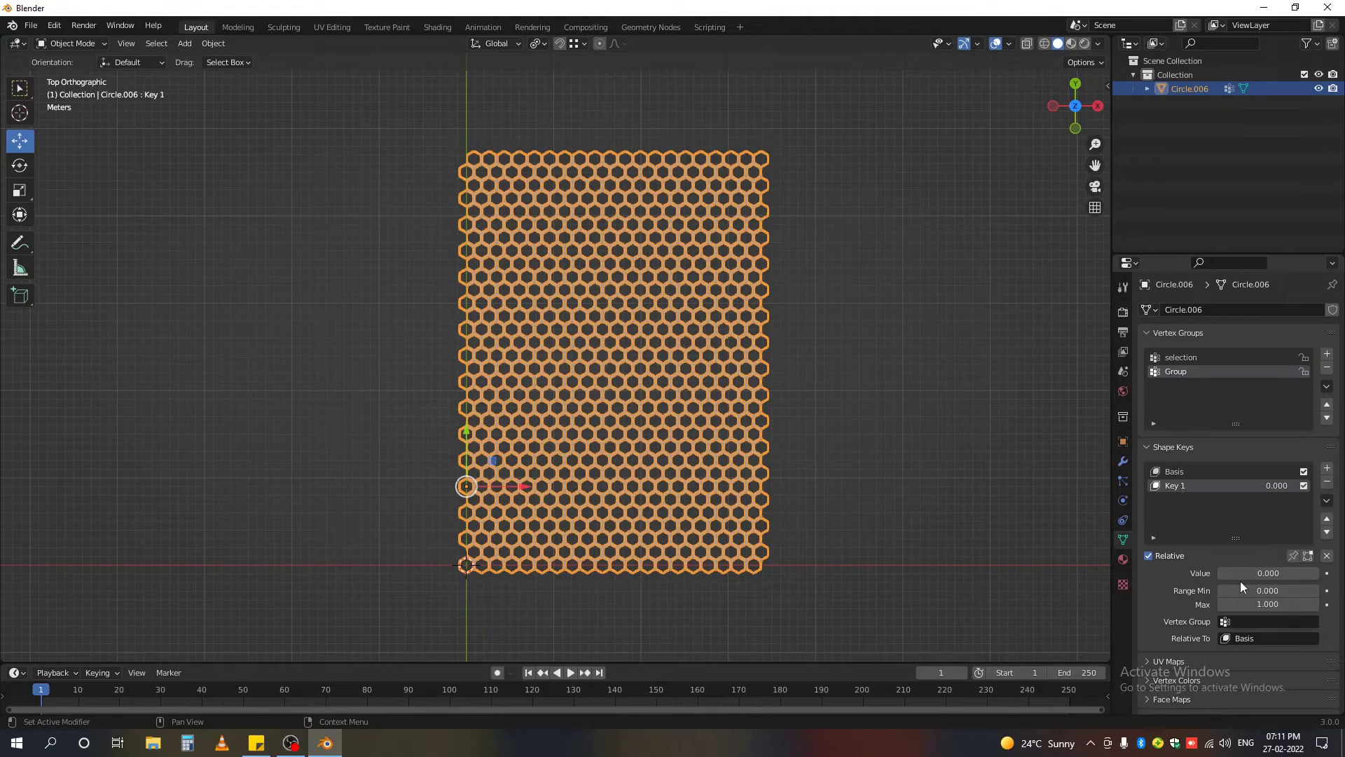
{"action": "scroll", "coordinate": [1197, 583], "scroll_direction": "down", "scroll_amount": 2}
{"action": "left_click", "coordinate": [1231, 566]}
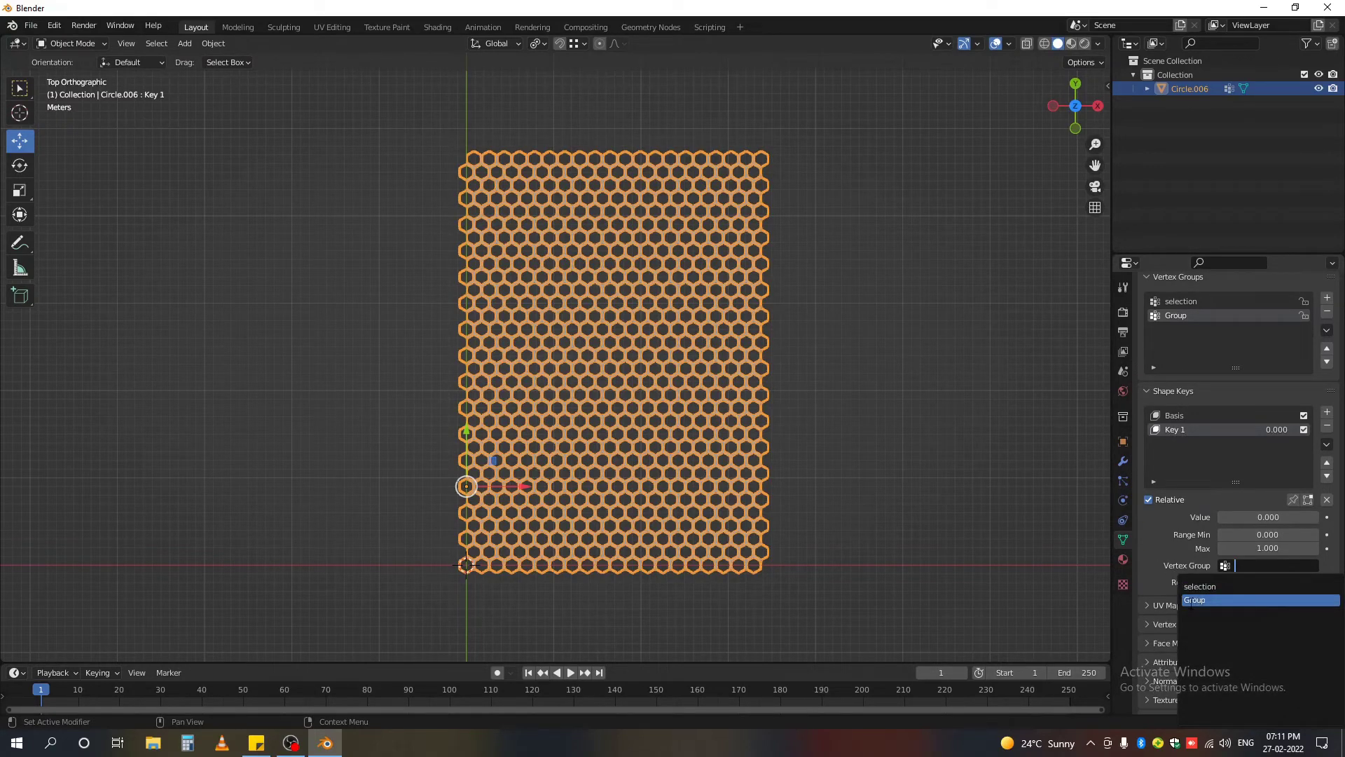
{"action": "left_click", "coordinate": [1193, 600]}
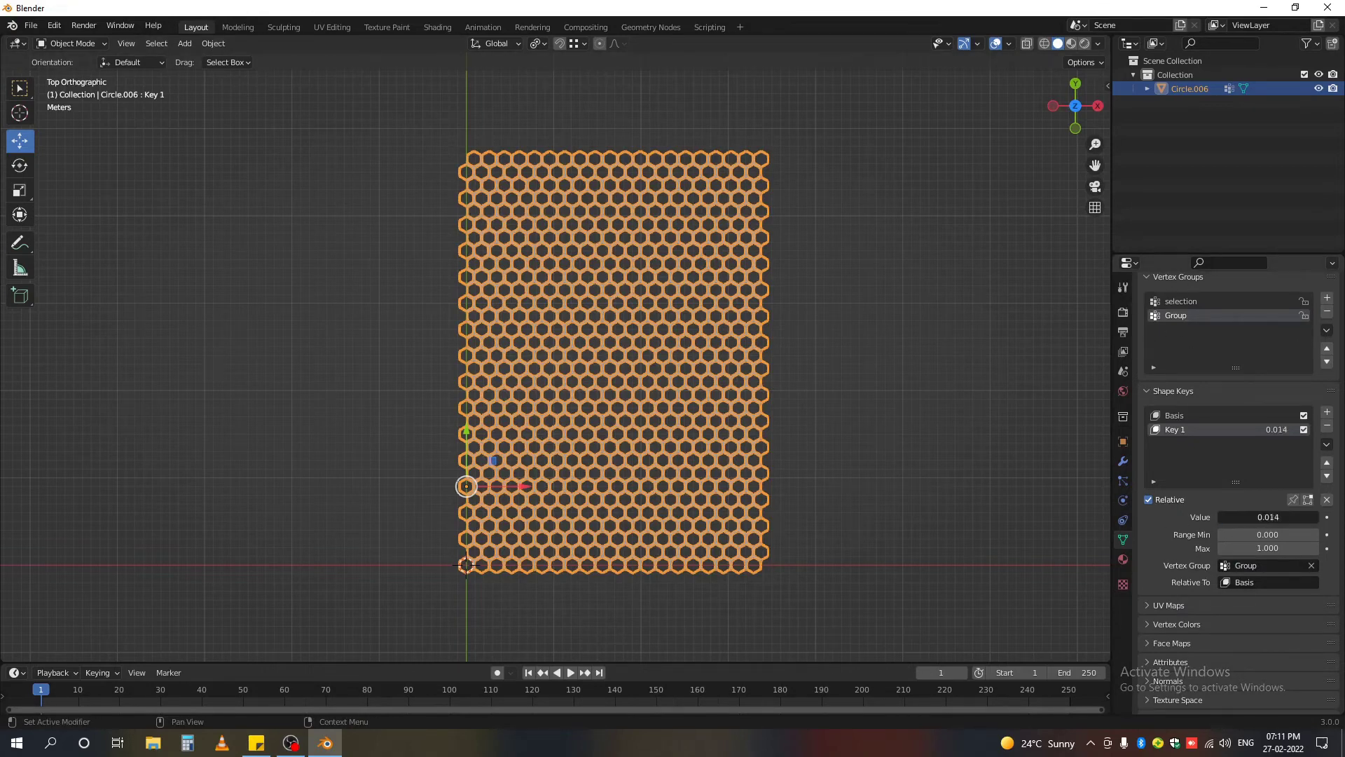
{"action": "left_click_drag", "start_coordinate": [1231, 519], "coordinate": [1321, 518]}
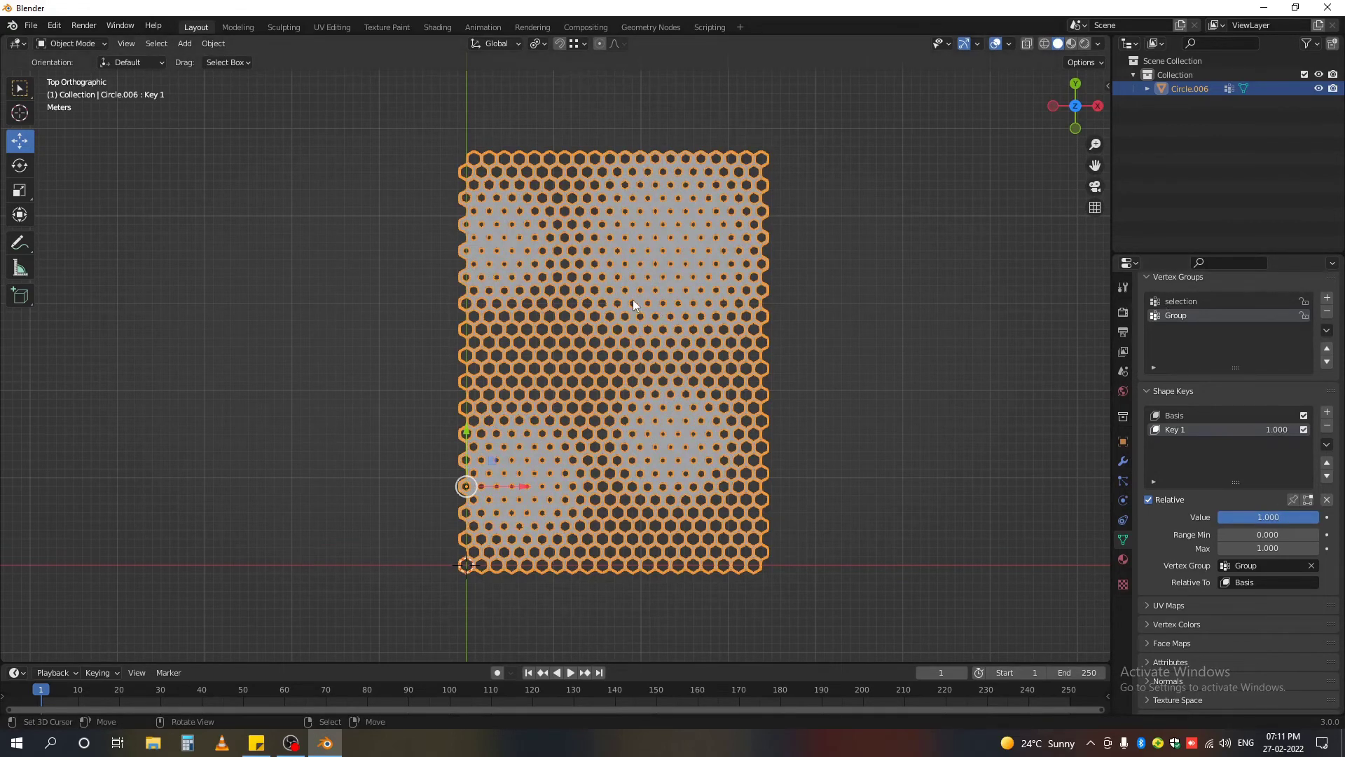
In Weight Paint mode, invert Group's painted weights.
{"action": "key", "text": "Tab"}
{"action": "key", "text": "Tab"}
{"action": "left_click", "coordinate": [72, 44]}
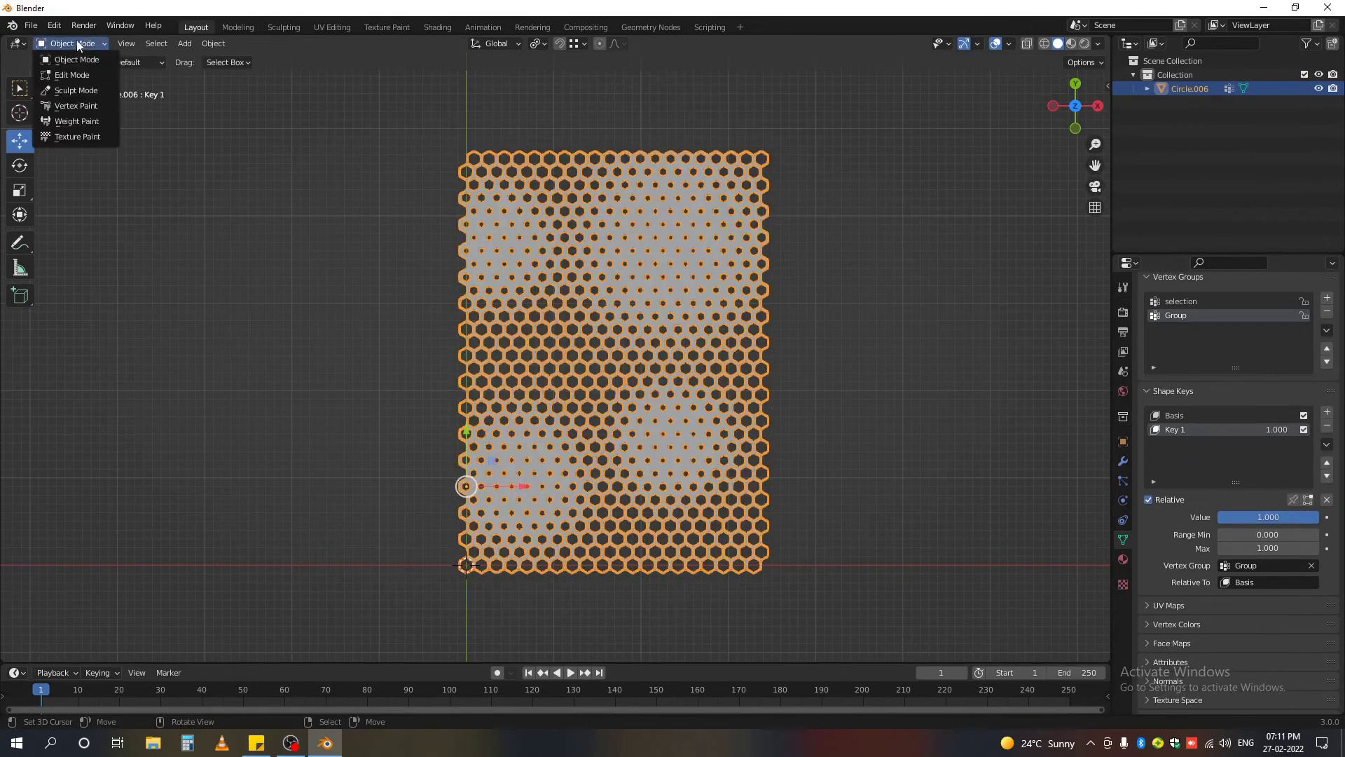
{"action": "left_click", "coordinate": [68, 121]}
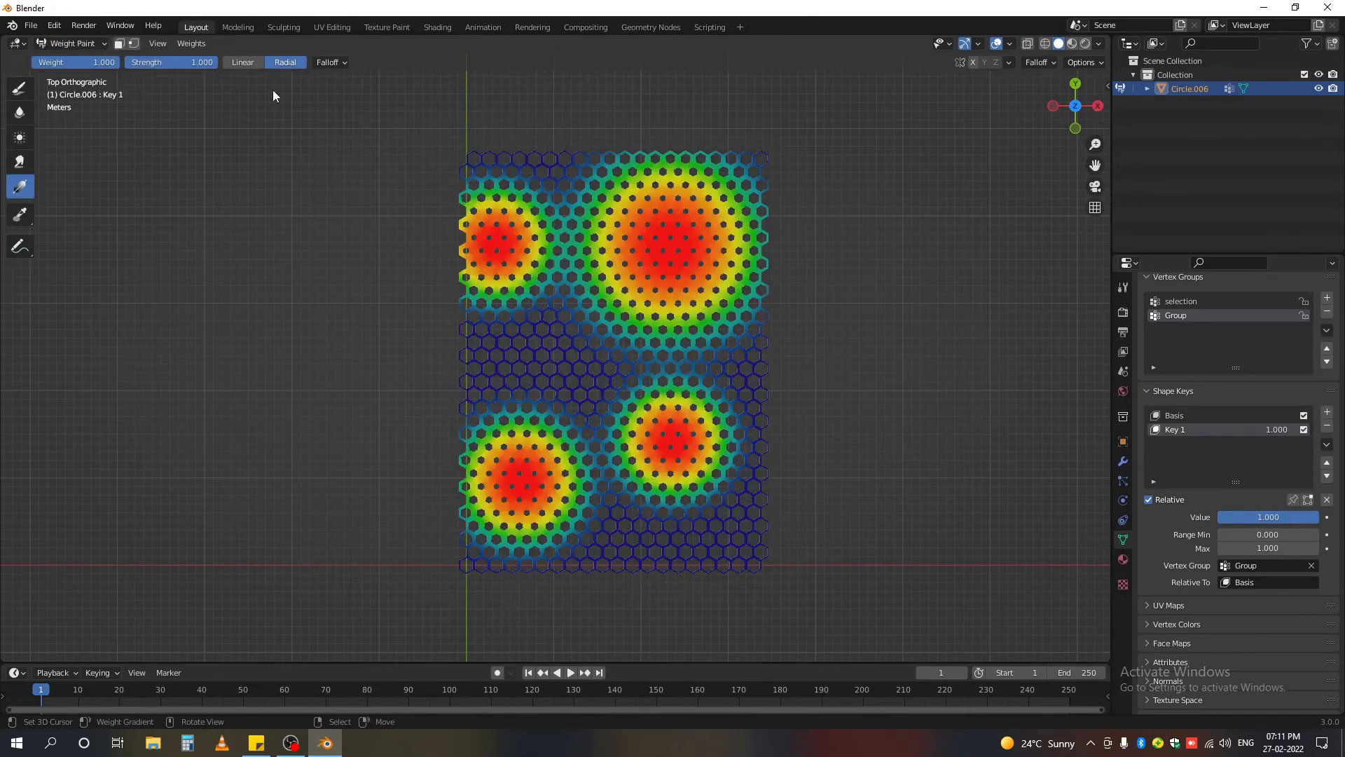
{"action": "left_click", "coordinate": [189, 44]}
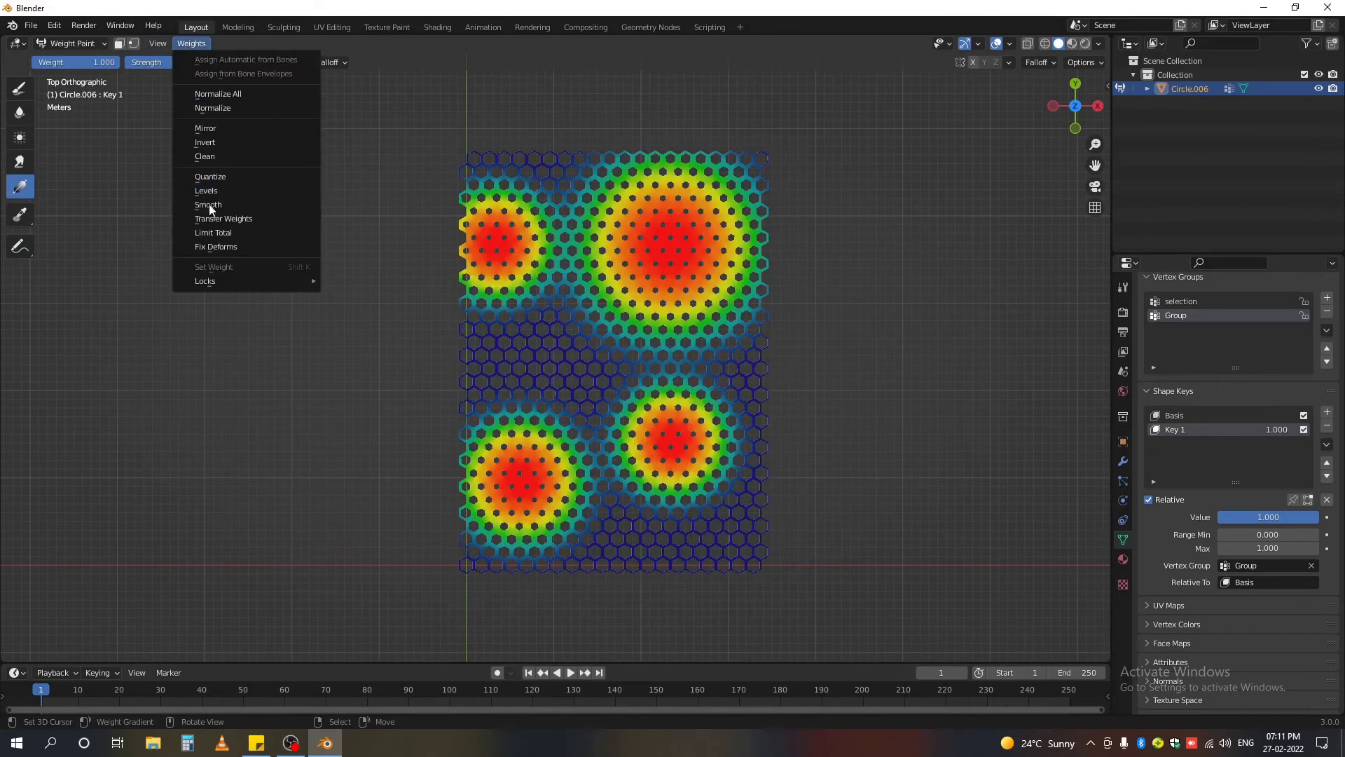
{"action": "left_click", "coordinate": [207, 143]}
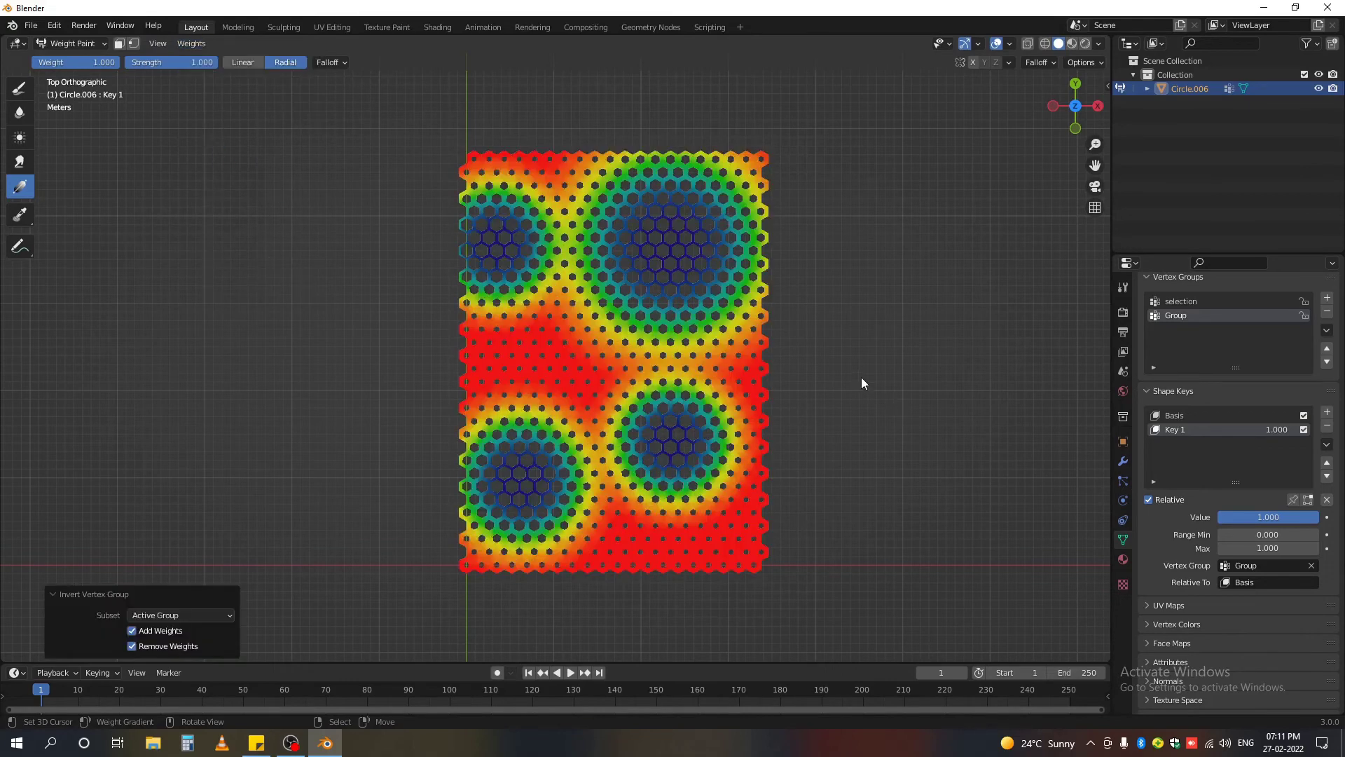
Refresh the mesh via Edit Mode, return to Object Mode, and check Key 1's value.
{"action": "key", "text": "Tab"}
{"action": "left_click", "coordinate": [70, 43]}
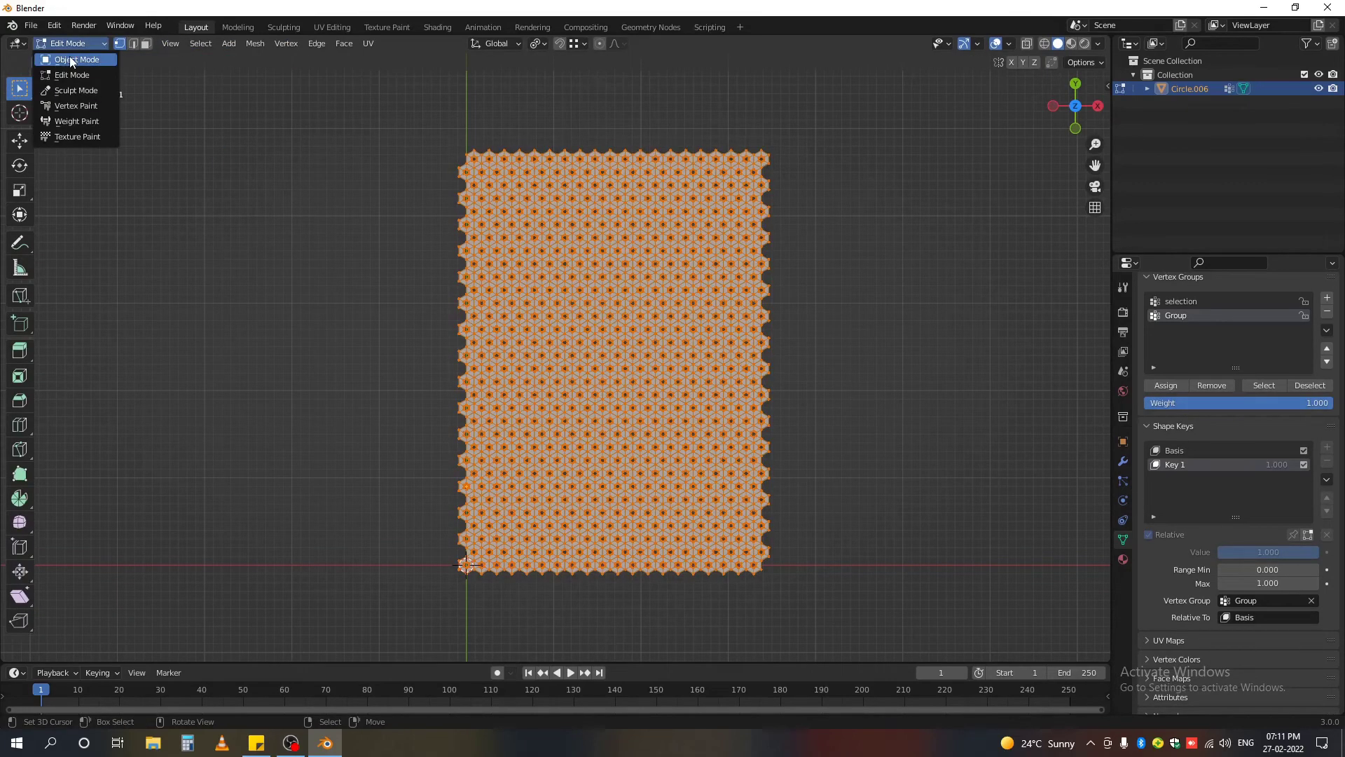
{"action": "left_click", "coordinate": [70, 53]}
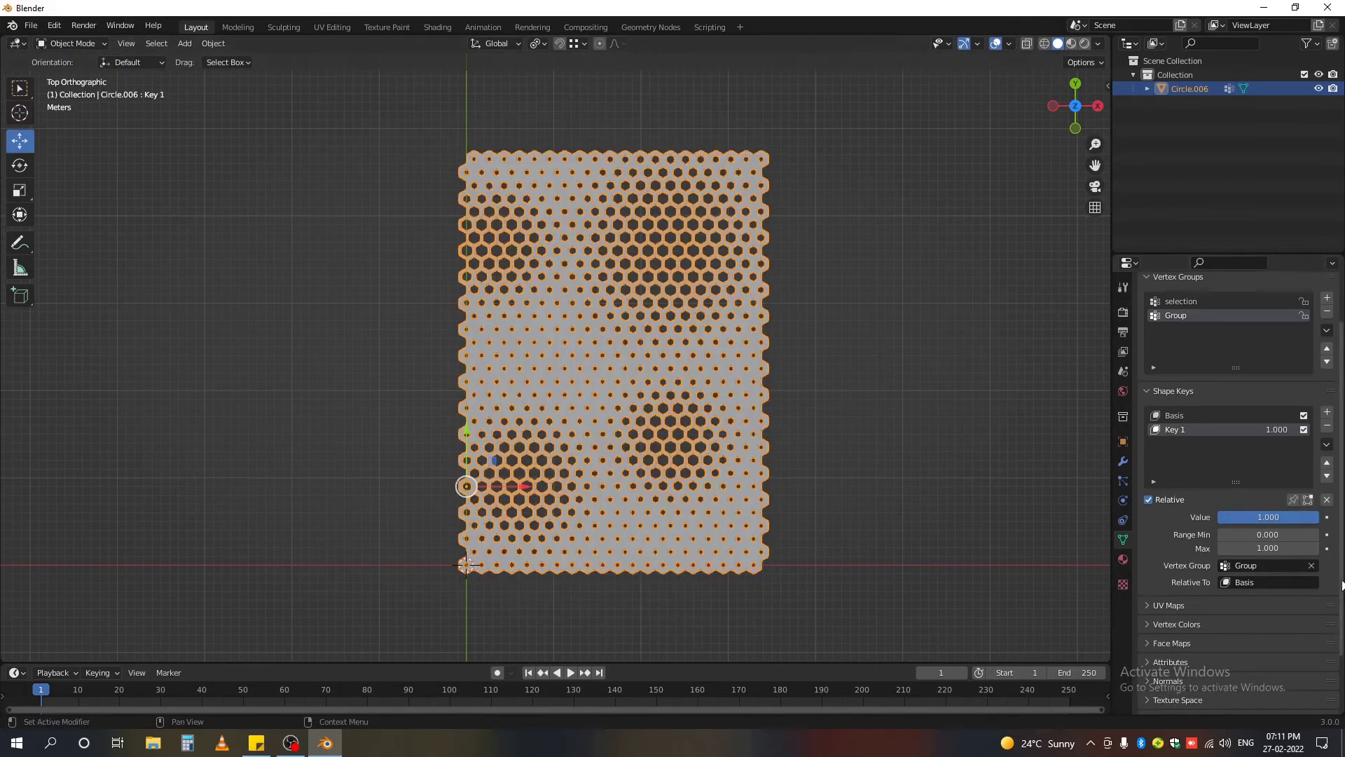
{"action": "mouse_move", "coordinate": [1285, 516]}
{"action": "left_mouse_down"}
{"action": "mouse_move", "coordinate": [1223, 516]}
{"action": "mouse_move", "coordinate": [1289, 516]}
{"action": "left_mouse_up"}
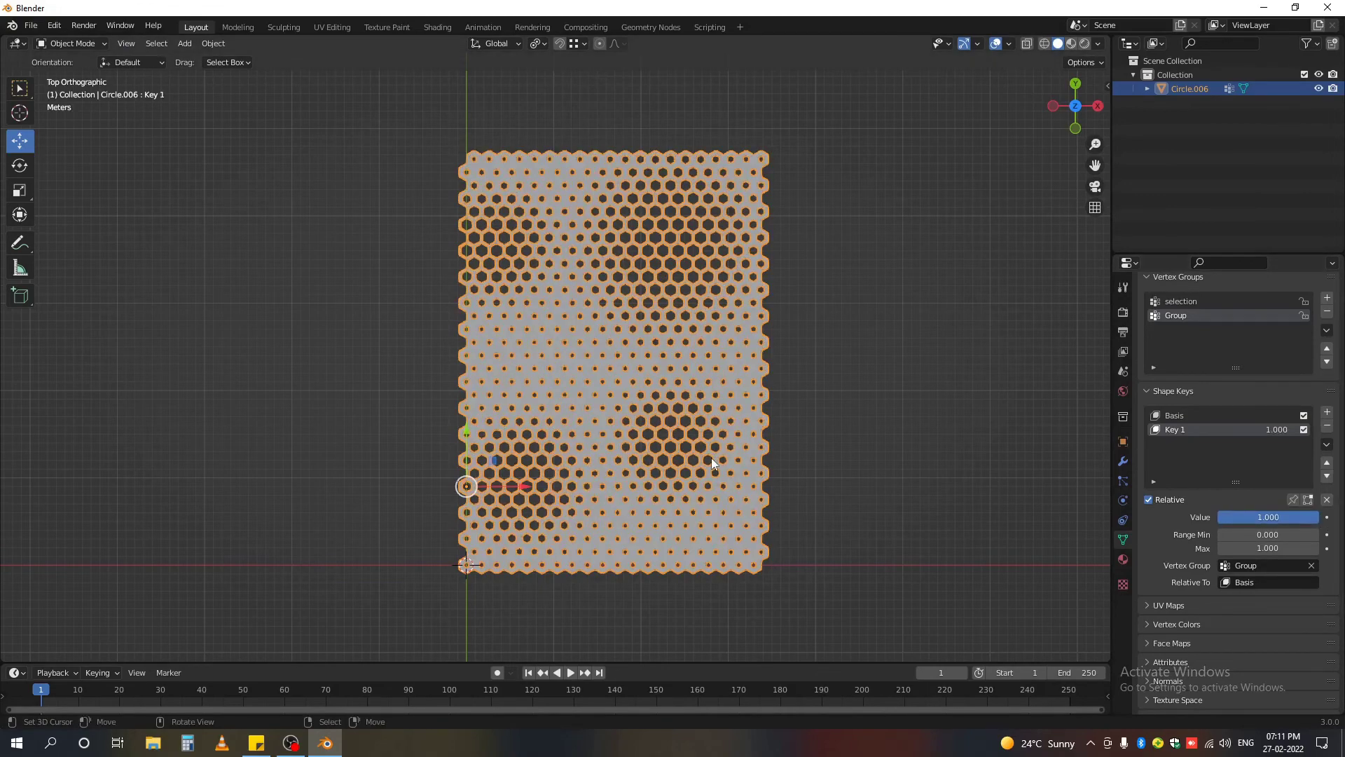
Deselect the panel, then orbit and zoom to view the perforated honeycomb at an angle.
{"action": "left_click", "coordinate": [911, 456]}
{"action": "scroll", "coordinate": [613, 447], "scroll_direction": "up", "scroll_amount": 3}
{"action": "middle_click_drag", "start_coordinate": [614, 448], "coordinate": [564, 463]}
{"action": "scroll", "coordinate": [694, 482], "scroll_direction": "down", "scroll_amount": 6}
{"action": "scroll", "coordinate": [562, 454], "scroll_direction": "up", "scroll_amount": 4}
{"action": "scroll", "coordinate": [554, 447], "scroll_direction": "down", "scroll_amount": 3}
{"action": "scroll", "coordinate": [574, 416], "scroll_direction": "up", "scroll_amount": 2}
{"action": "scroll", "coordinate": [571, 417], "scroll_direction": "down", "scroll_amount": 3}
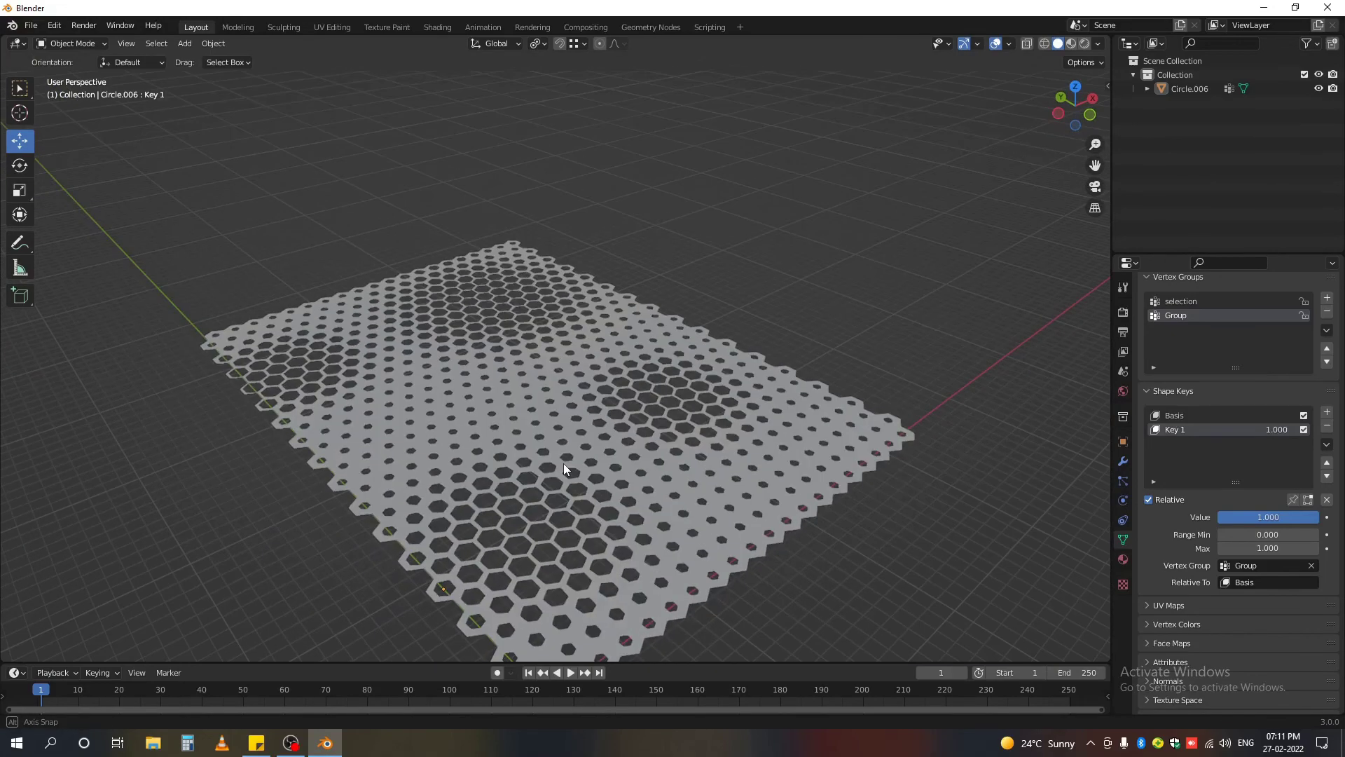